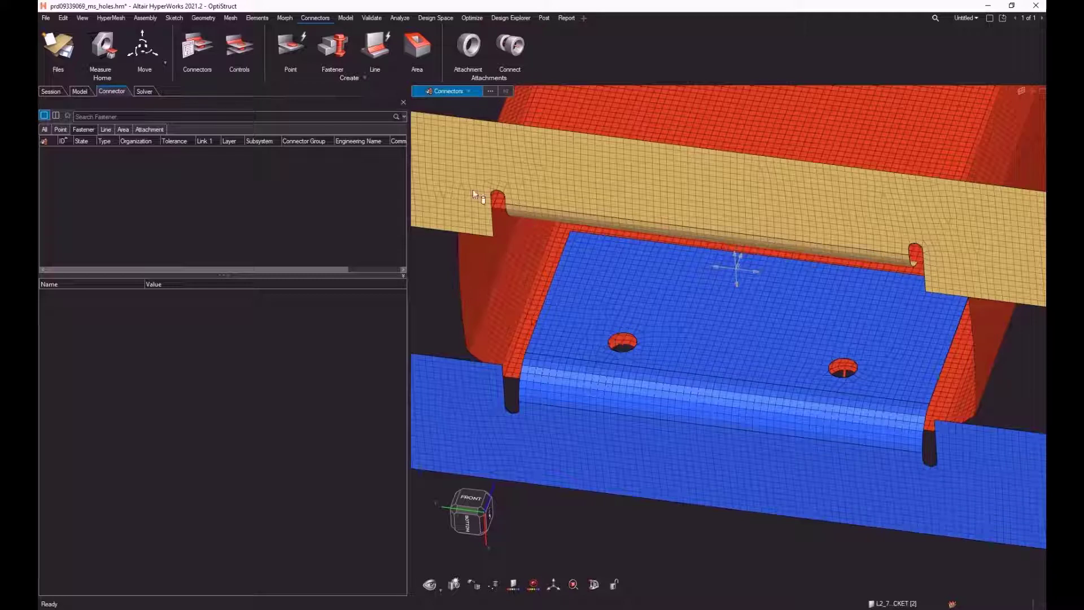
Step: Start a fastener connector and set its link type to components
click(338, 47)
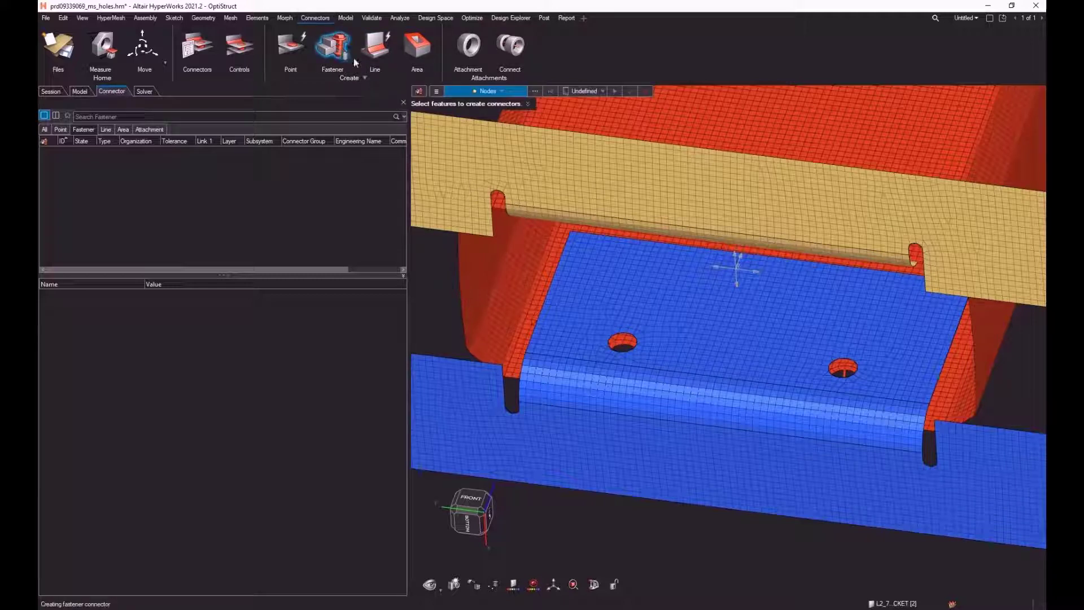
click(438, 92)
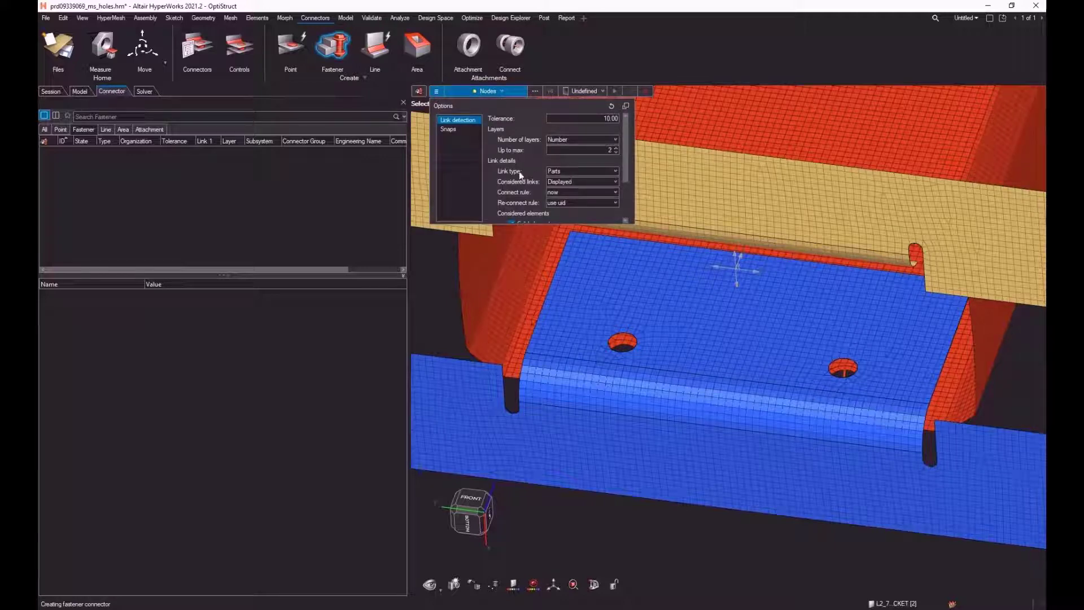
click(591, 171)
click(573, 183)
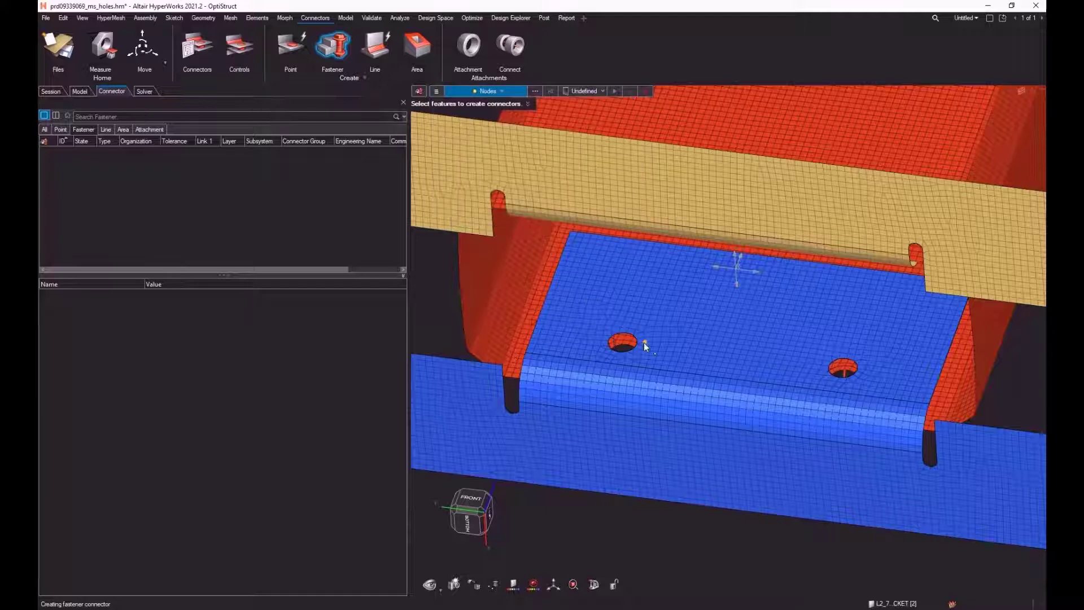
Step: Create an undefined fastener connector from an edge node of the blue bracket's nearer hole, linking the bracket and red extrusion
scroll(643, 342, up, 10)
drag(660, 340, 677, 337)
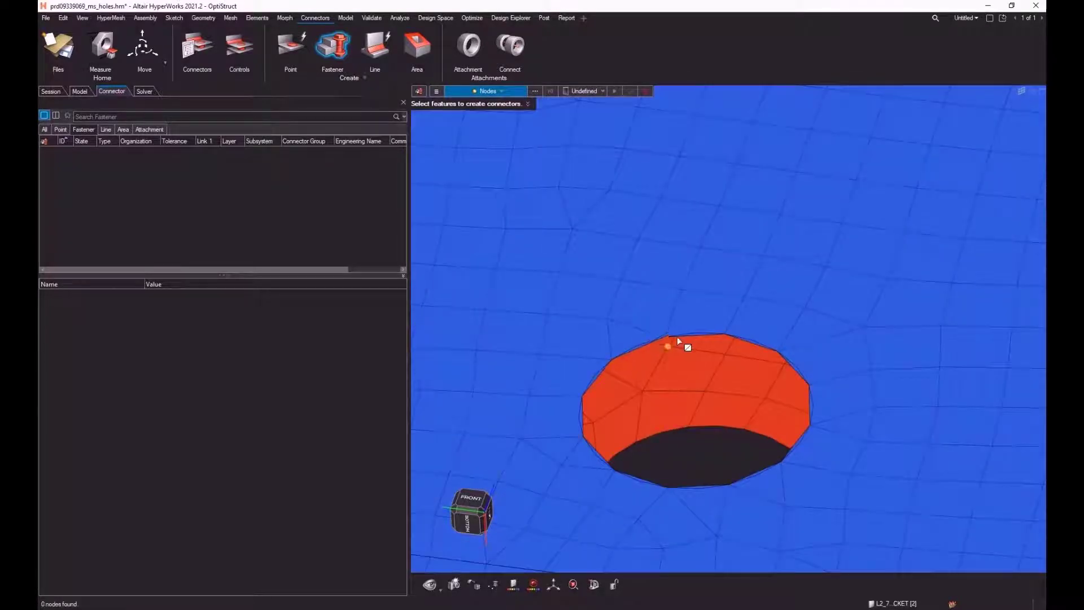
click(665, 338)
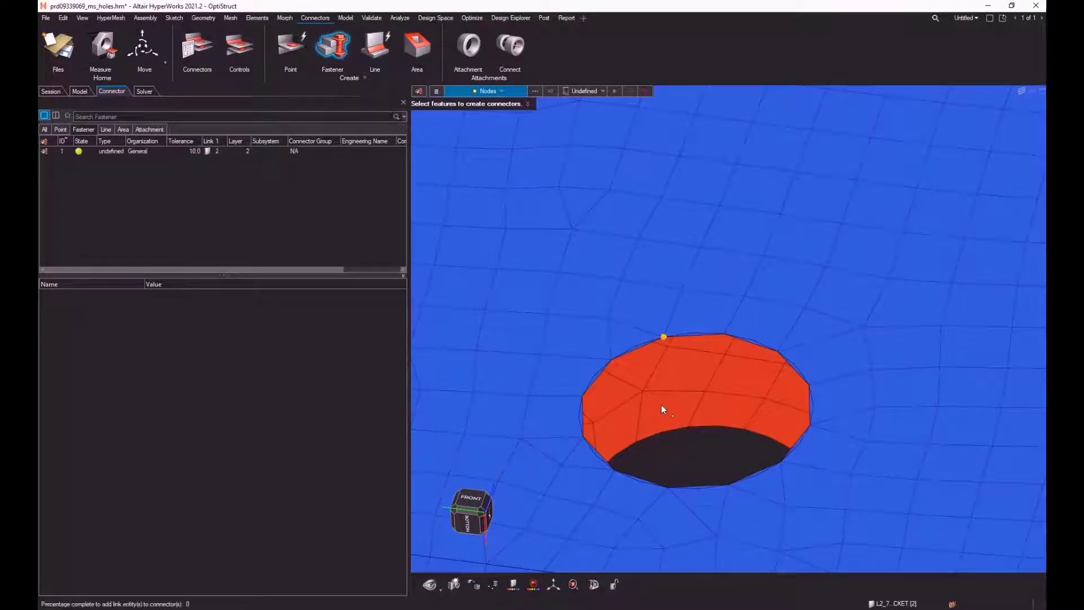
click(651, 438)
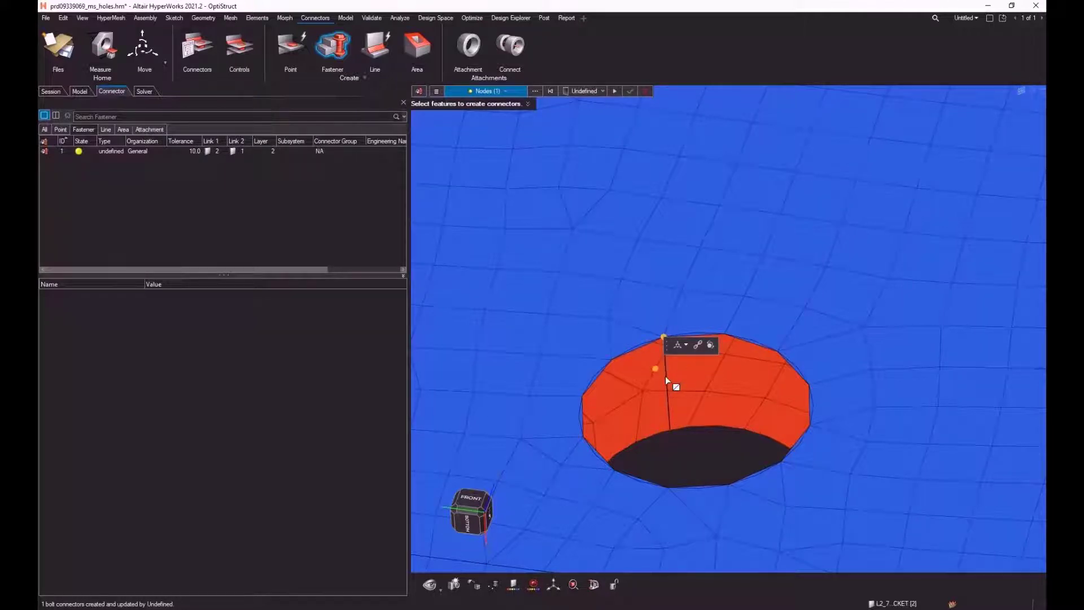
Step: Create a new fastener connector control
scroll(660, 374, down, 3)
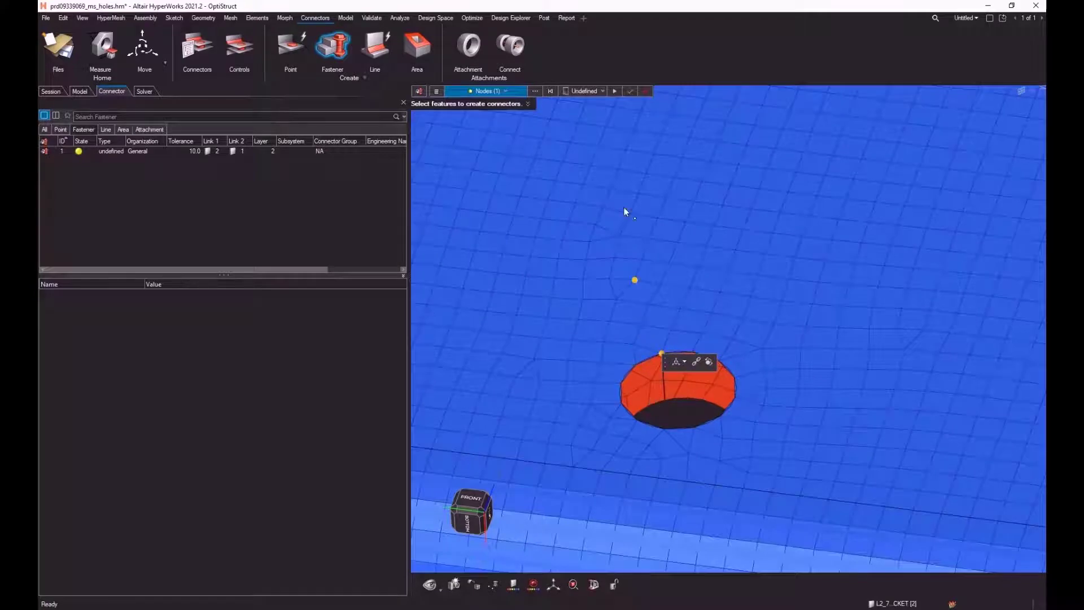
click(602, 92)
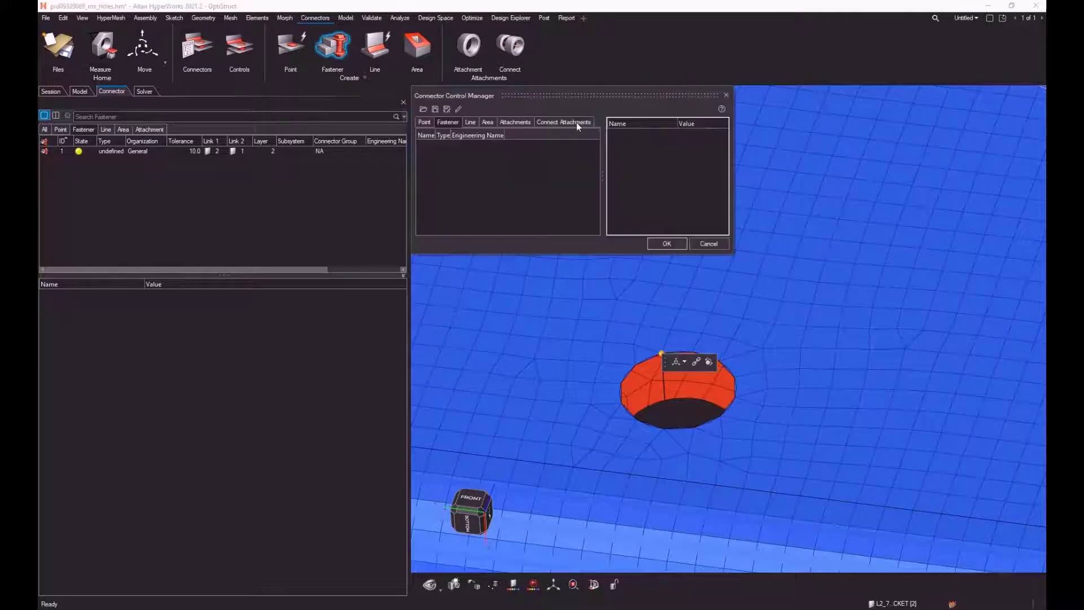
right_click(470, 157)
click(493, 162)
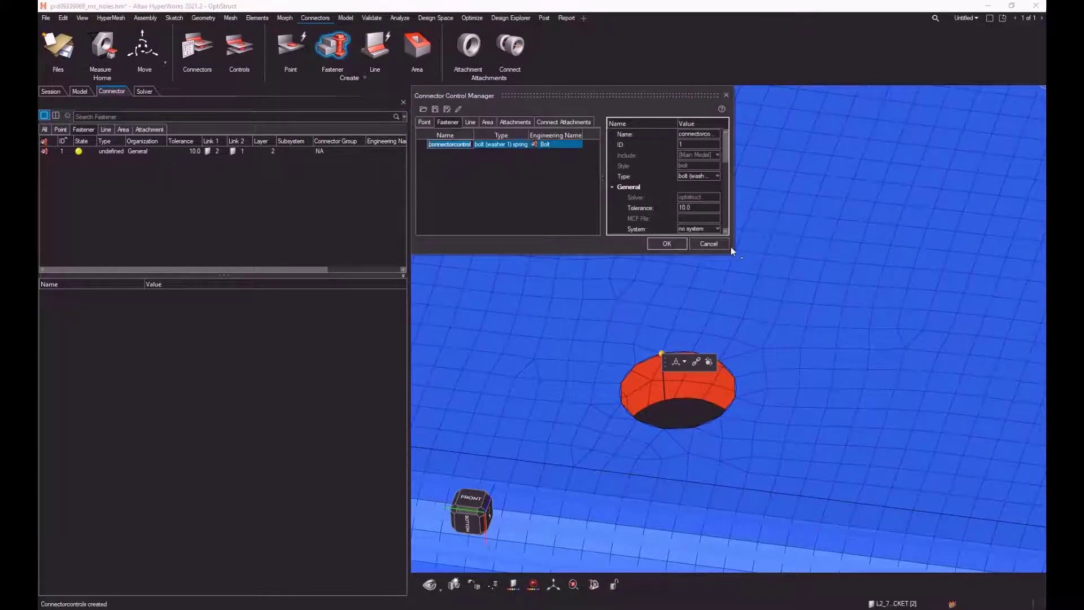
drag(731, 253, 909, 308)
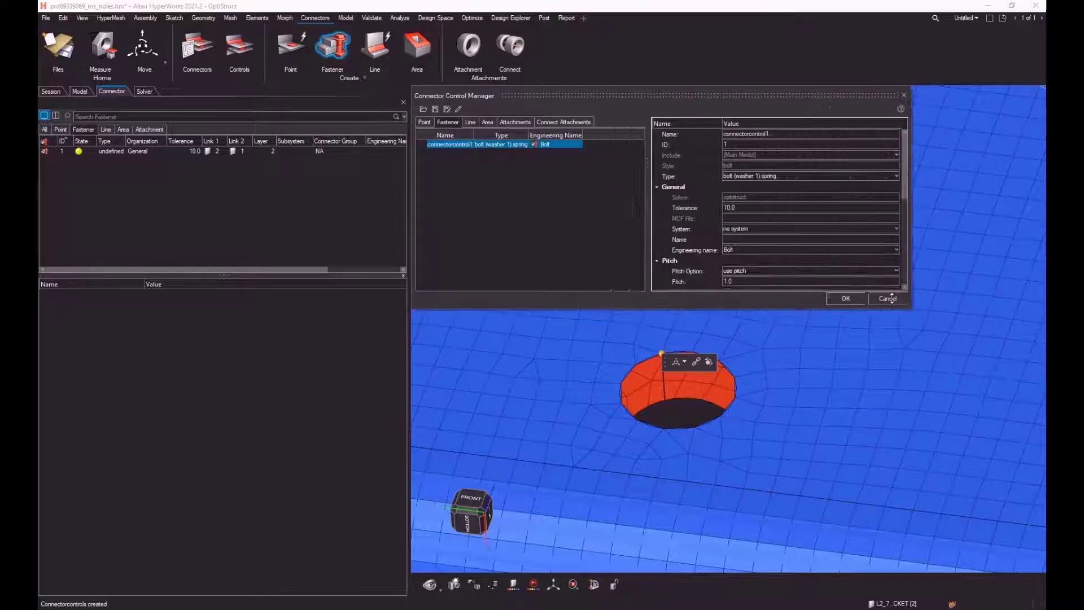
Step: Set the new fastener control's type to bolt (general) and accept the control's other settings
click(760, 176)
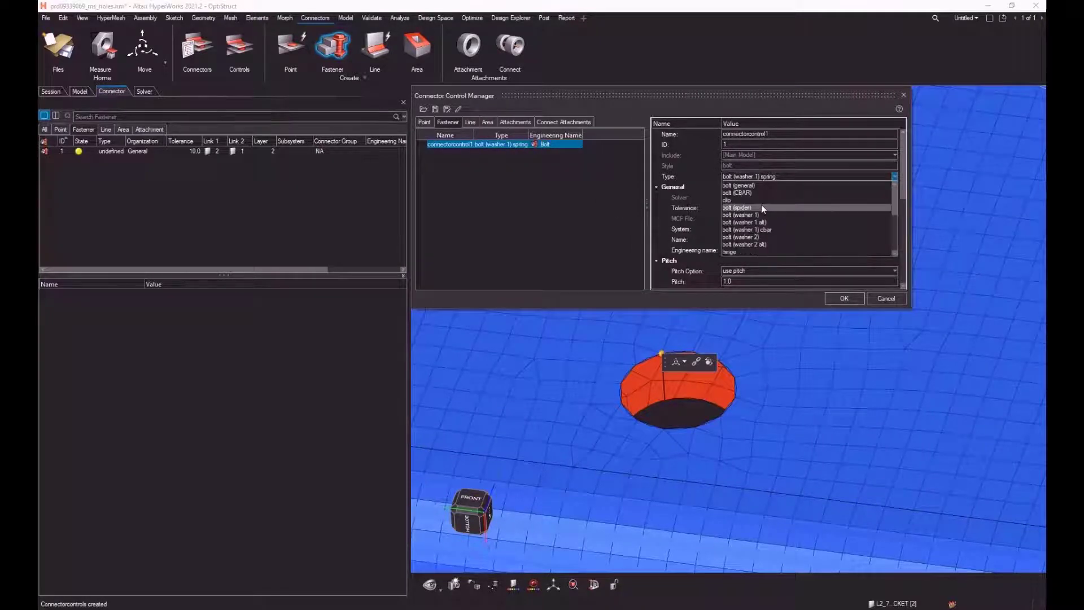
scroll(762, 204, up, 4)
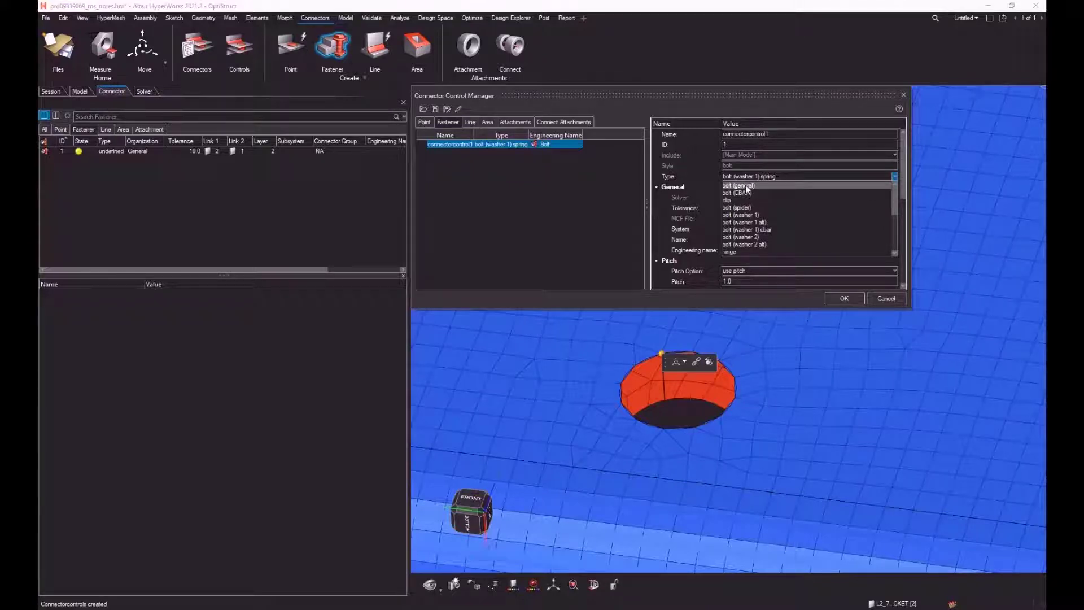
click(745, 185)
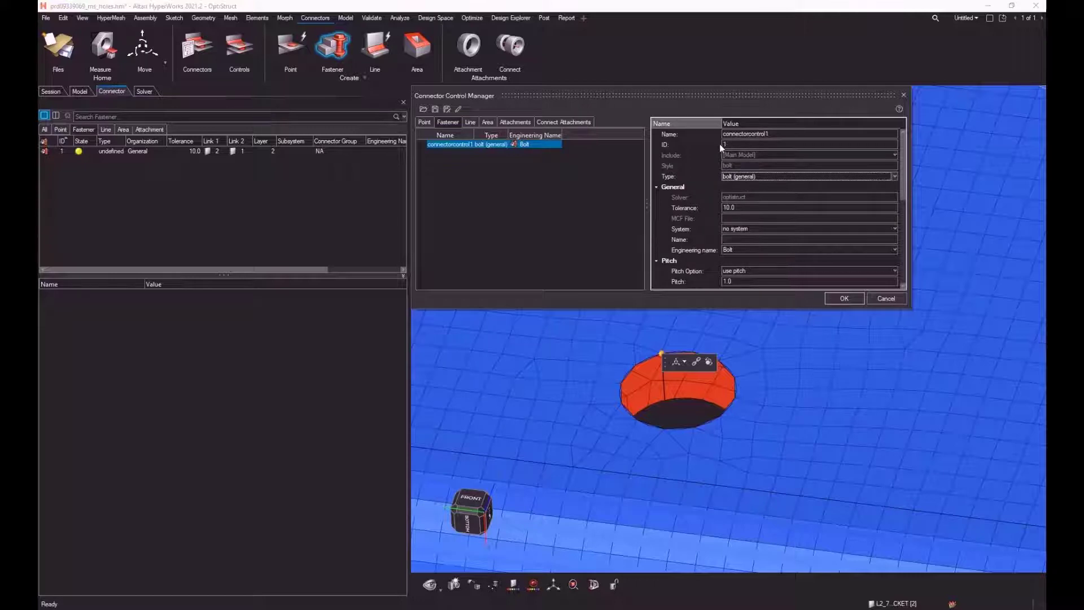
scroll(819, 226, down, 5)
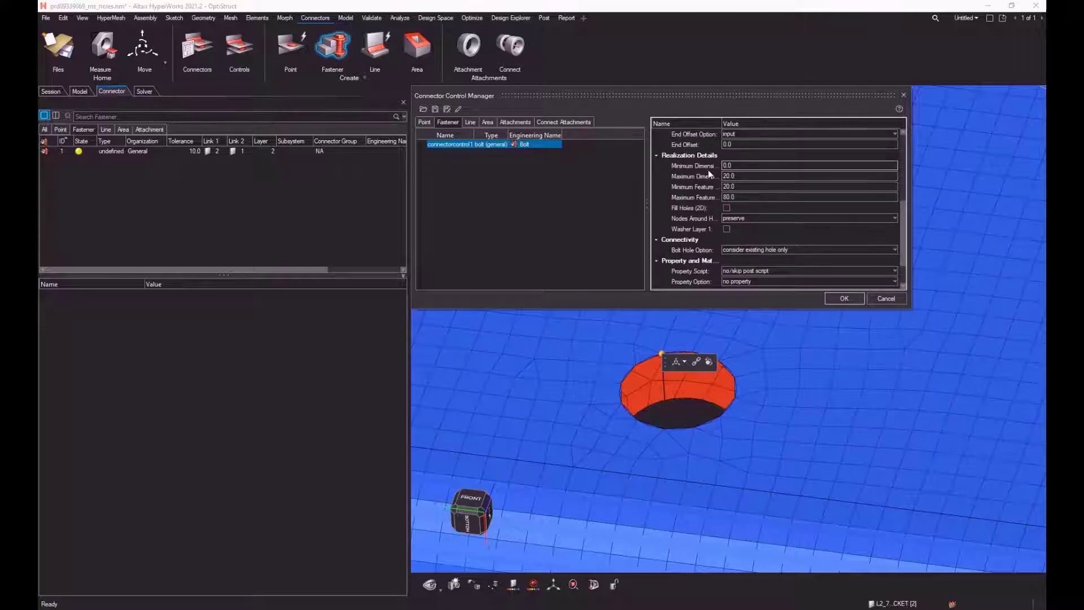
double_click(722, 123)
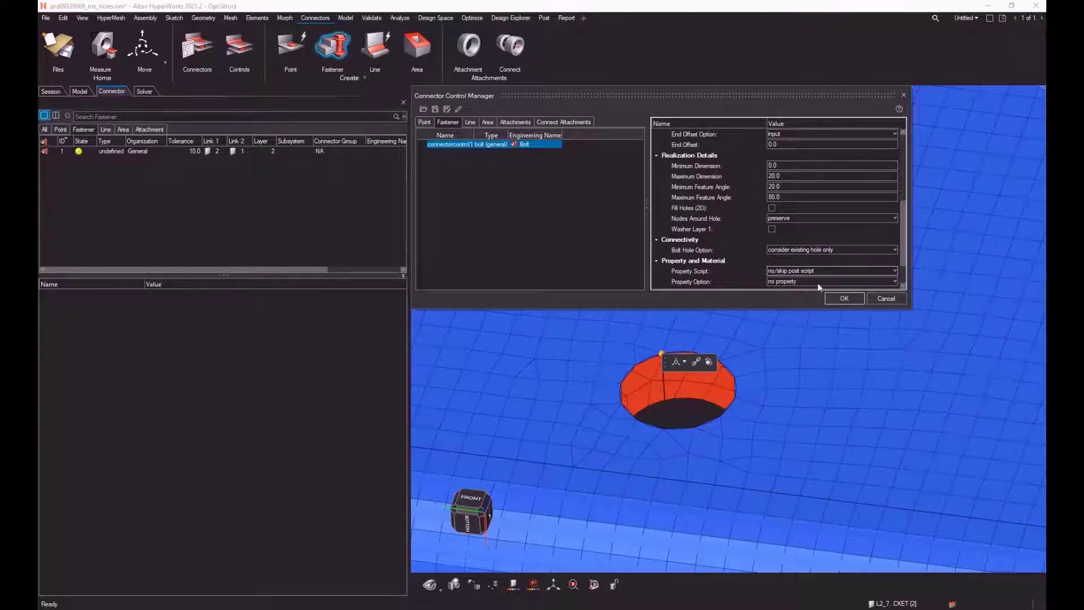
click(845, 299)
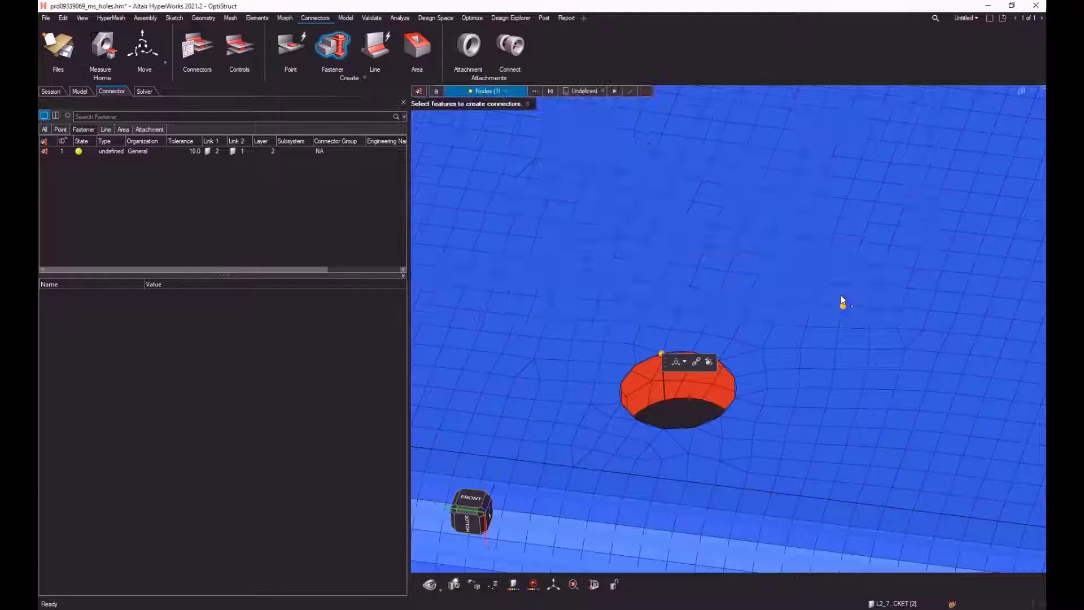
Step: Assign the bolt (general) control to the fastener connector and realize it at the hole
click(604, 91)
click(593, 114)
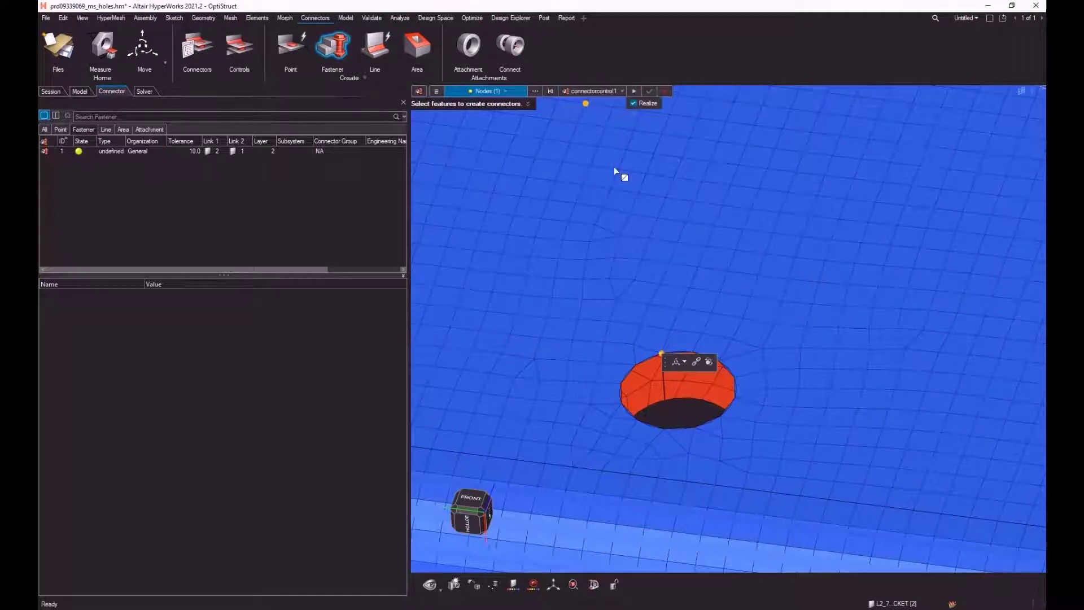
click(649, 92)
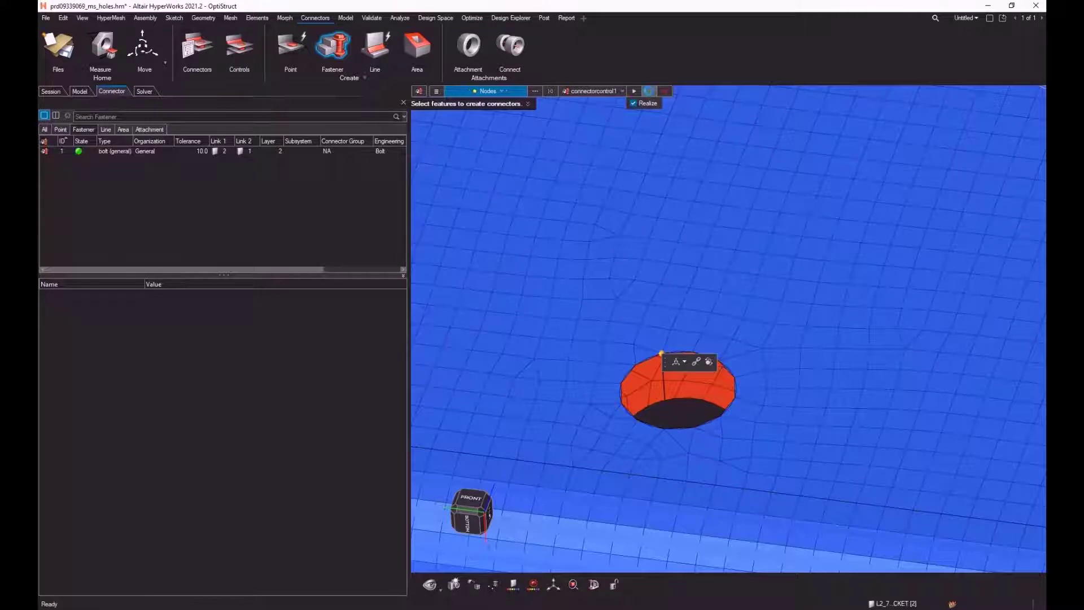
right_drag(722, 391, 709, 291)
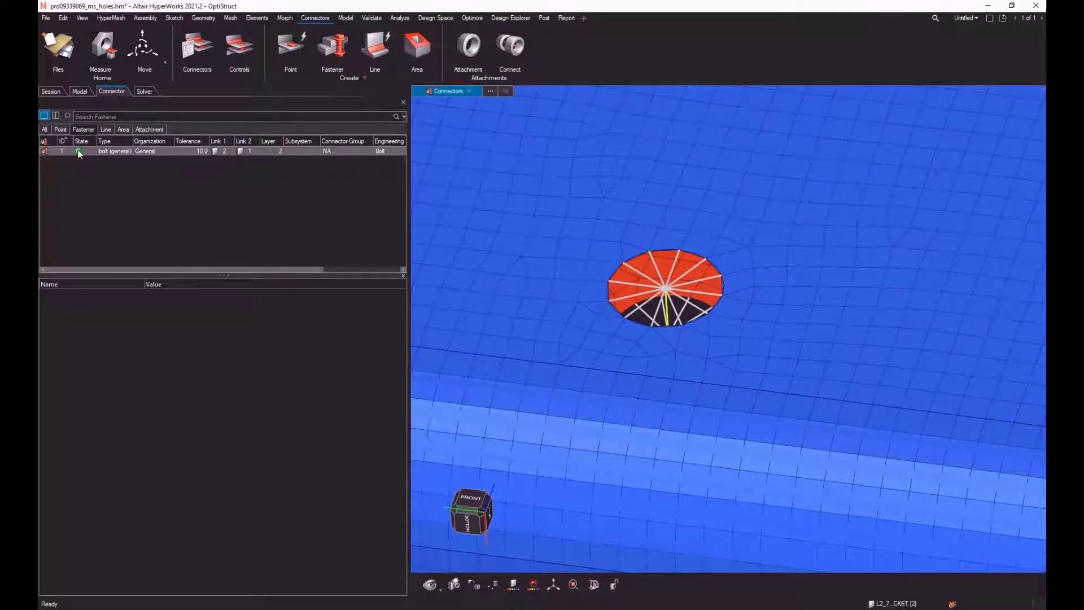
Step: Delete the bolt connector together with its FE elements
right_click(144, 151)
mouse_move(184, 168)
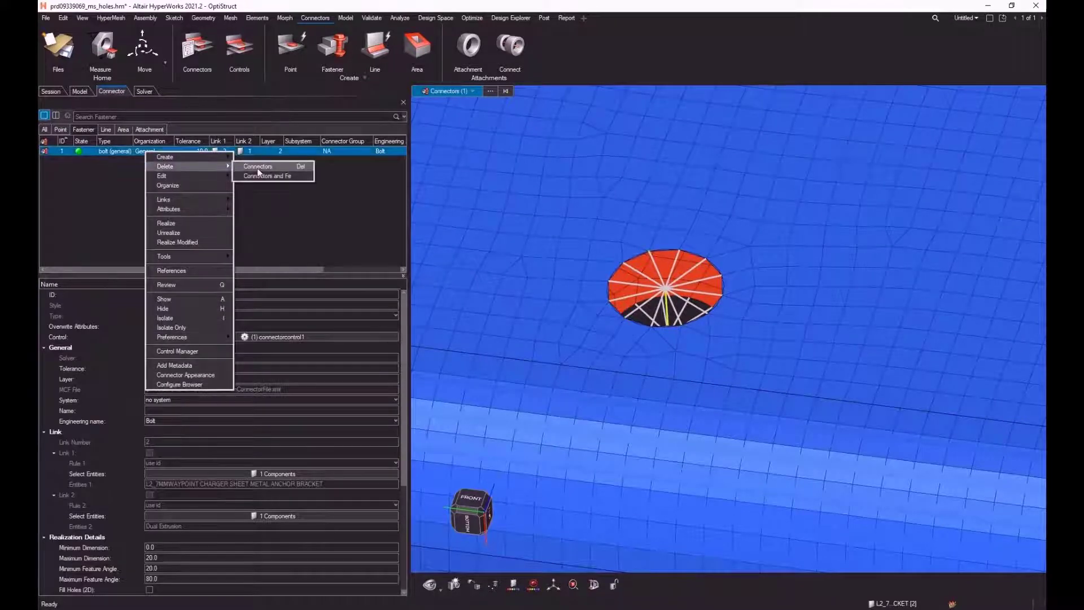
click(259, 176)
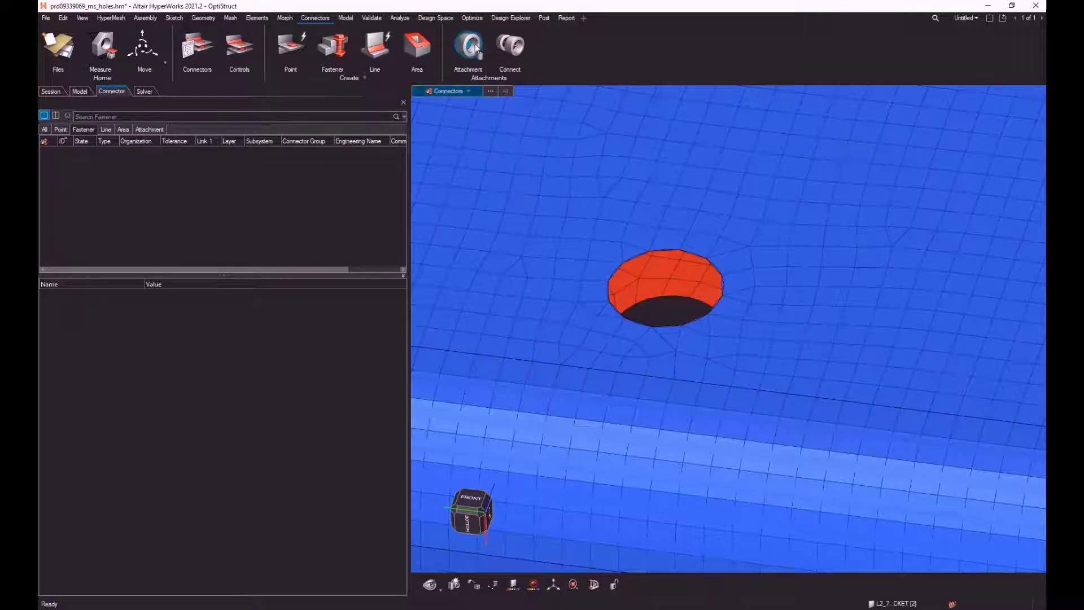
Step: Start attachment creation and switch its selection option from manual node picking to part-based selection
scroll(537, 226, down, 7)
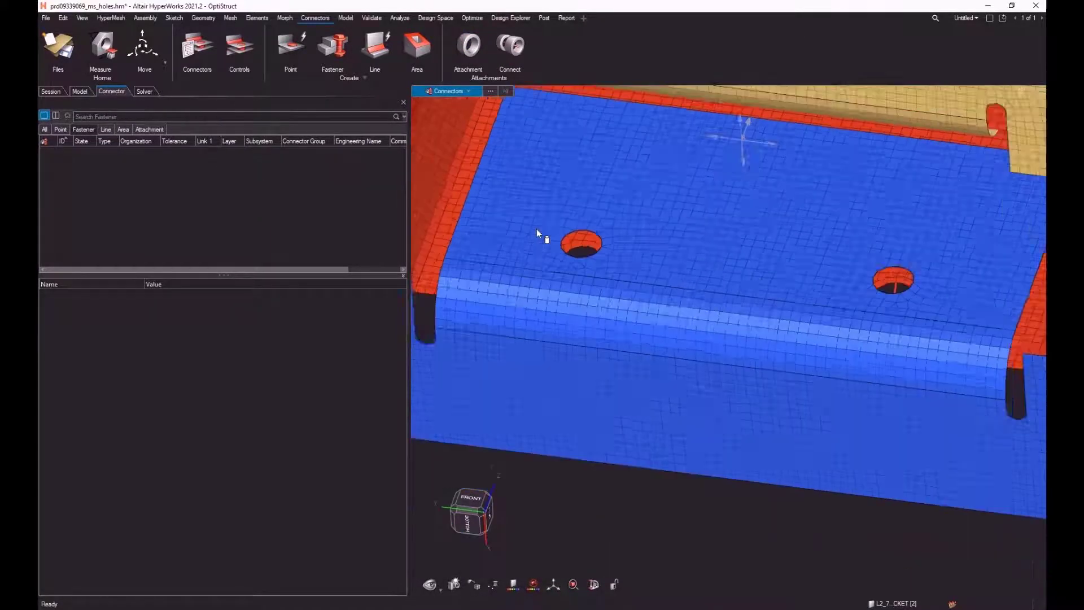
right_drag(639, 255, 655, 326)
middle_drag(655, 325, 645, 295)
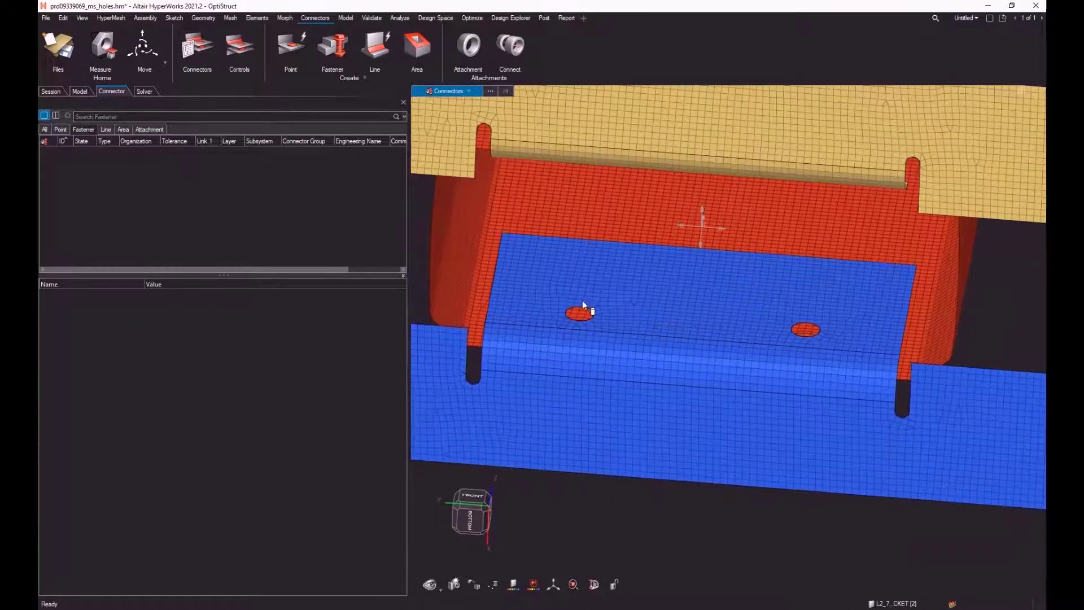
click(468, 46)
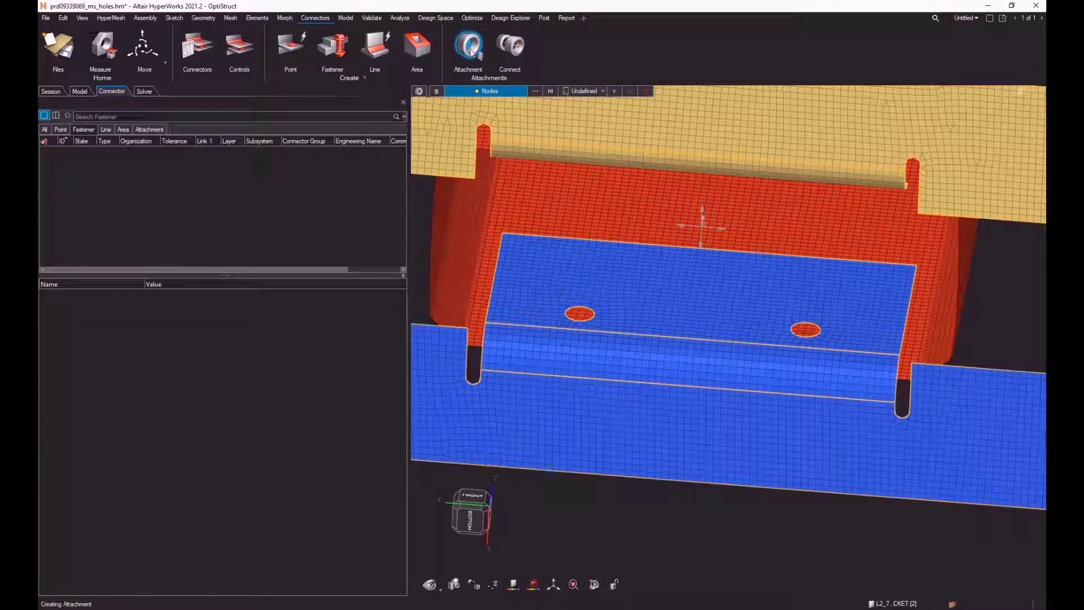
click(437, 92)
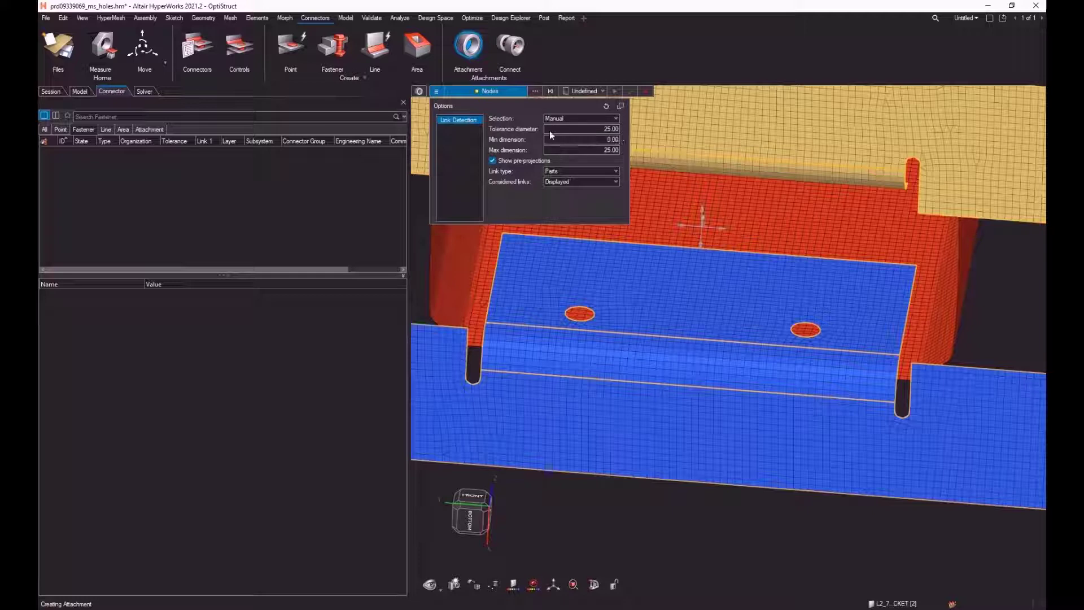
click(564, 116)
click(563, 133)
Step: Set the attachment selector to components and select both brackets and the red extrusion
click(494, 92)
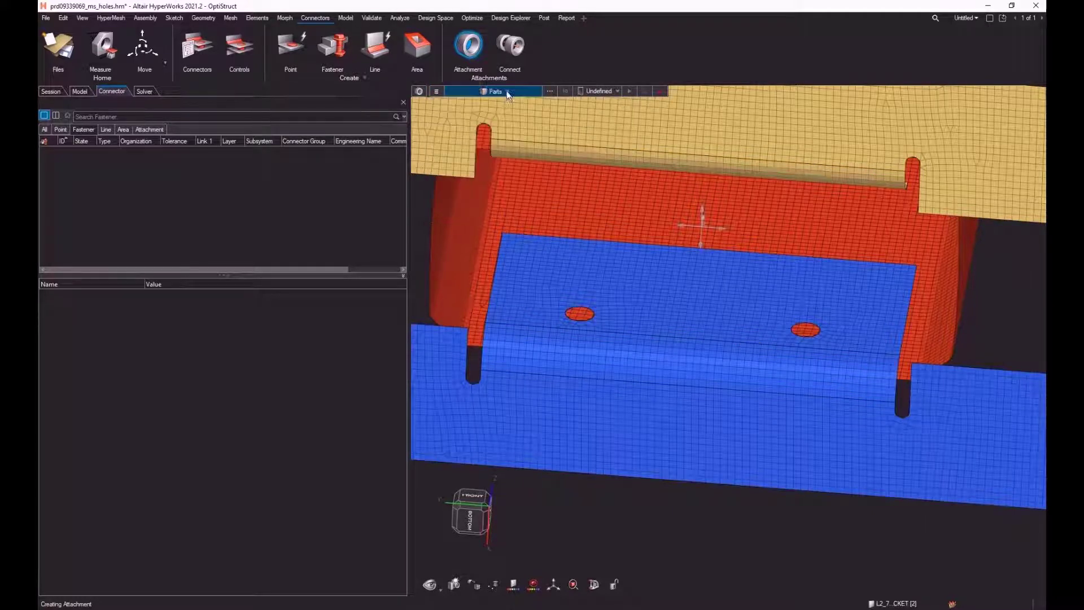
click(476, 103)
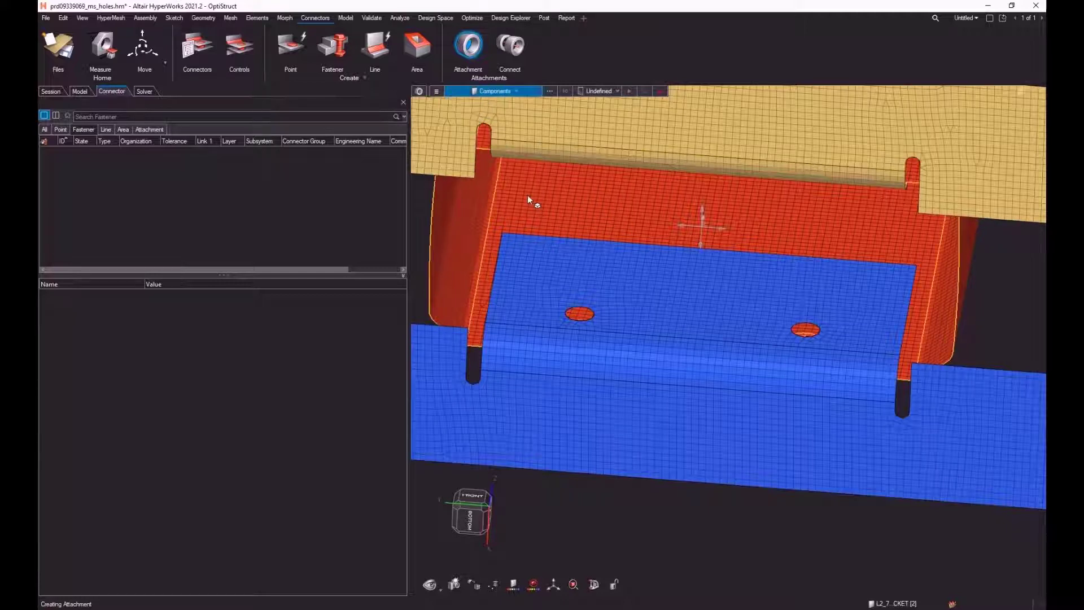
scroll(533, 196, down, 3)
drag(487, 125, 964, 402)
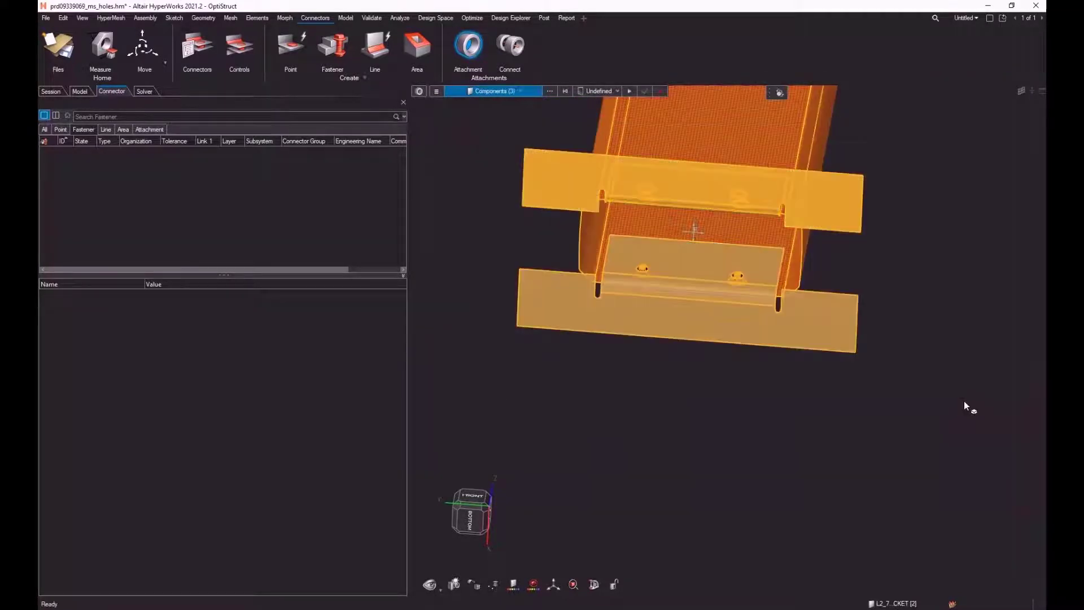
Step: Create a new attachment control using the RigidSpider controller, RIGIDLINK elements, Hole feature and a maximum diameter of 25.0
click(615, 91)
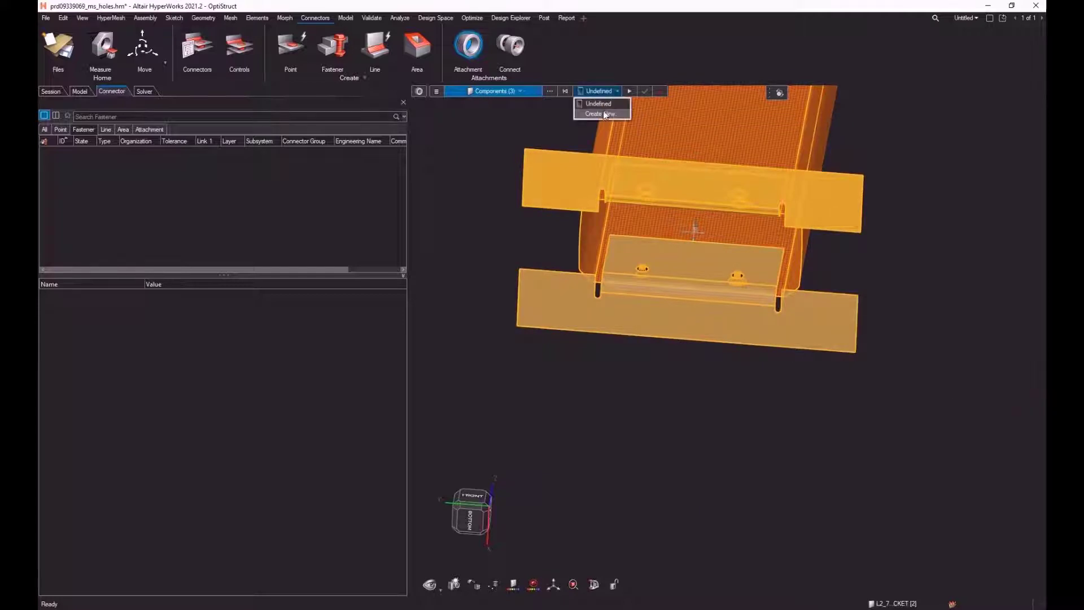
click(605, 113)
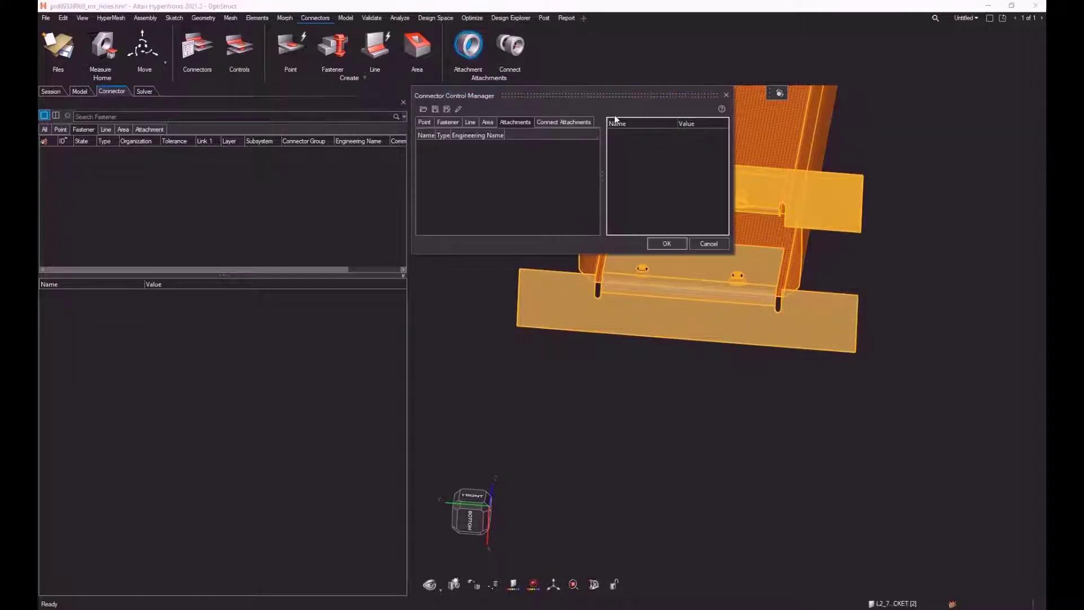
right_click(494, 162)
click(514, 165)
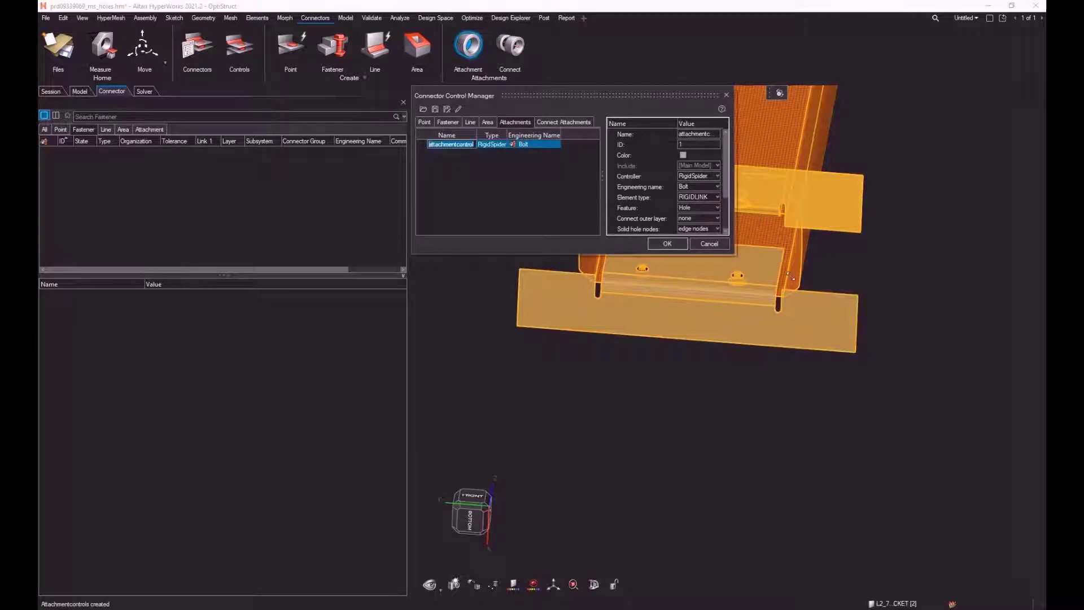
drag(731, 254, 919, 324)
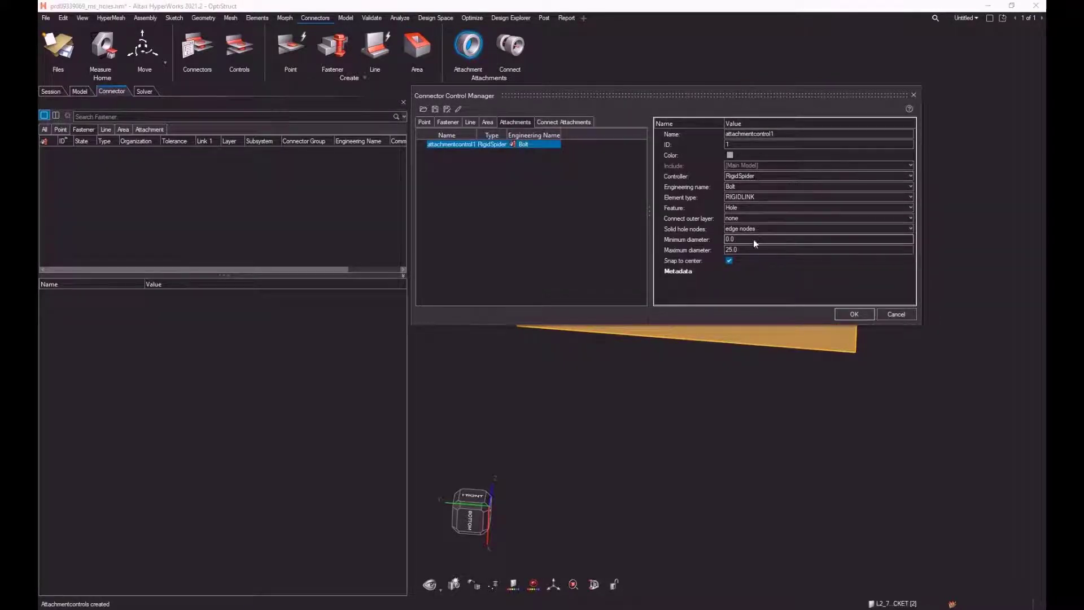
click(854, 314)
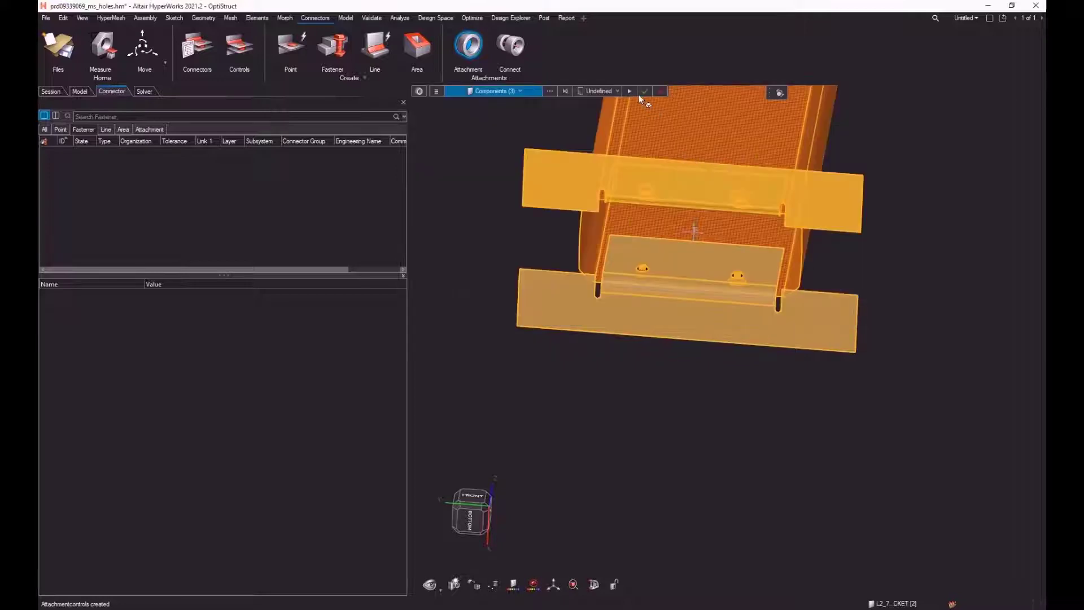
Step: Assign the new RigidSpider control to the selected components and realize attachments at their holes
click(604, 91)
click(609, 114)
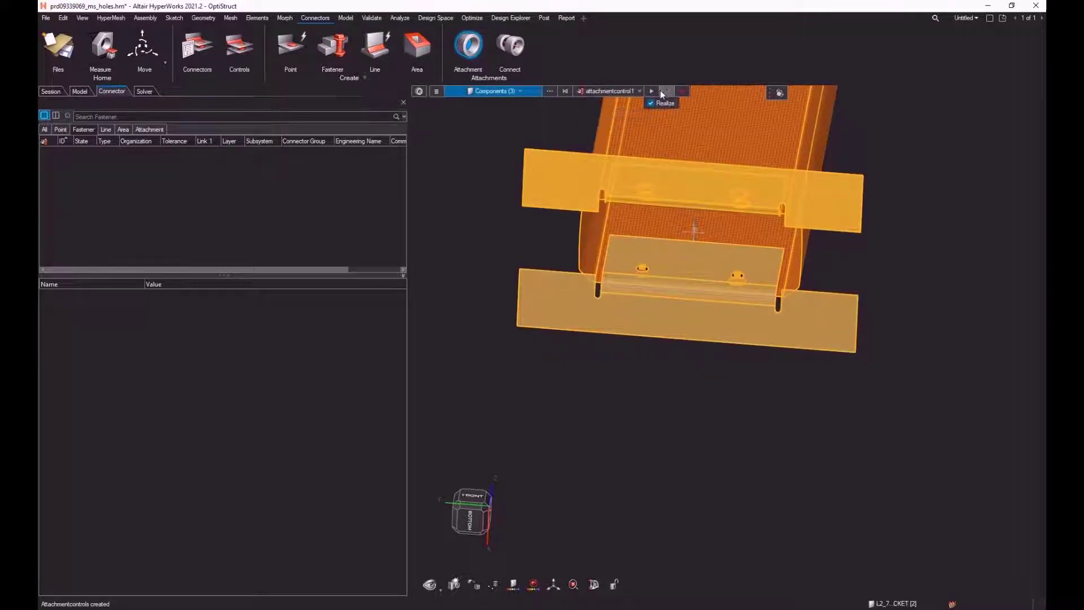
scroll(657, 264, up, 5)
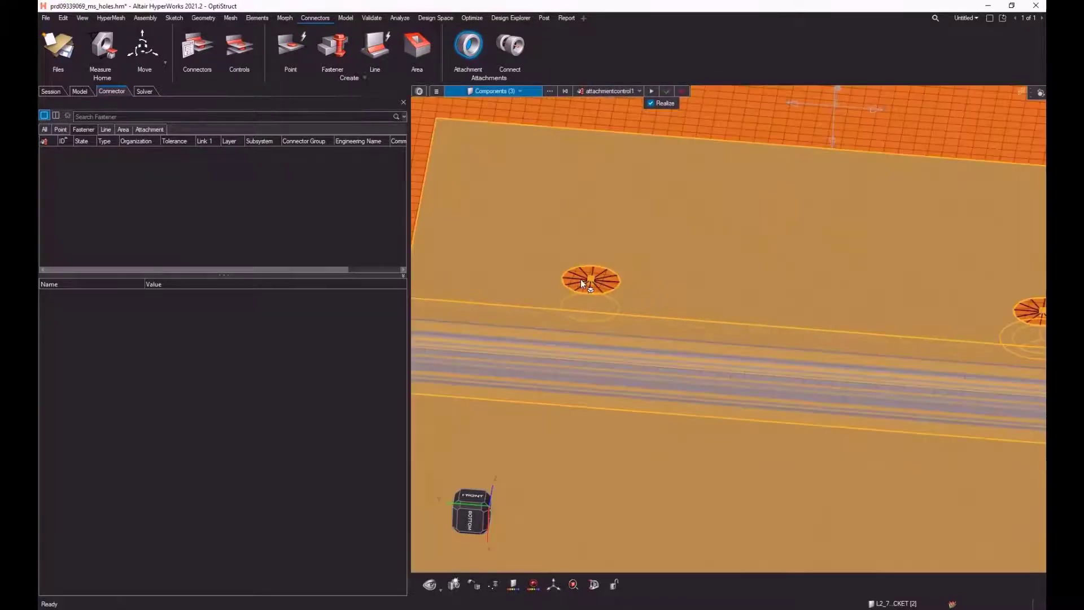
Step: Confirm the realized rigid spider attachments at the holes of both brackets and the extrusion
mouse_move(602, 306)
middle_down()
mouse_move(774, 268)
mouse_move(642, 271)
mouse_move(610, 326)
mouse_move(614, 299)
middle_up()
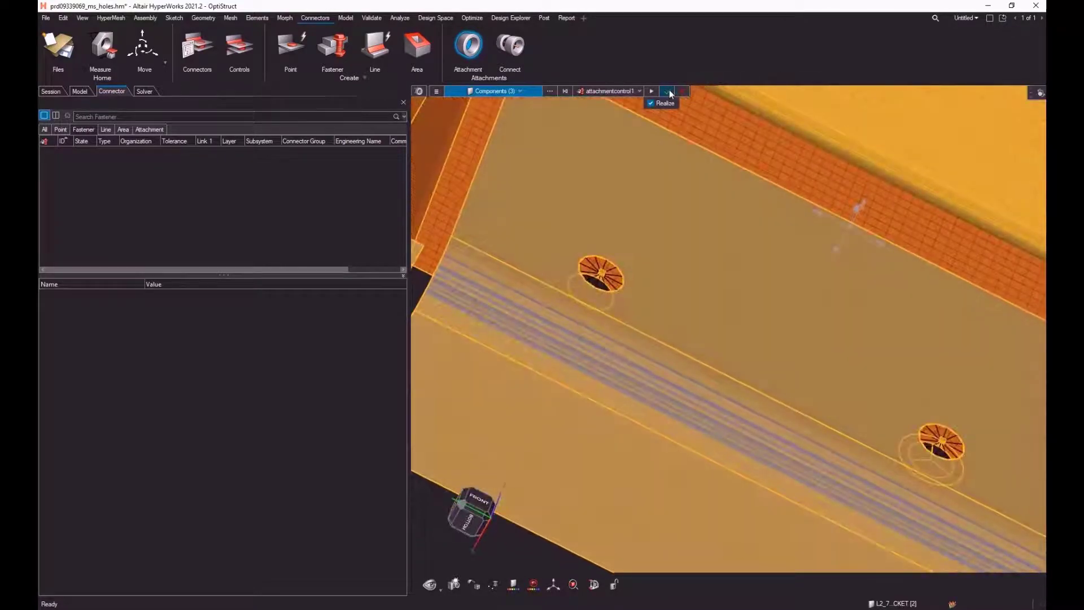
click(669, 92)
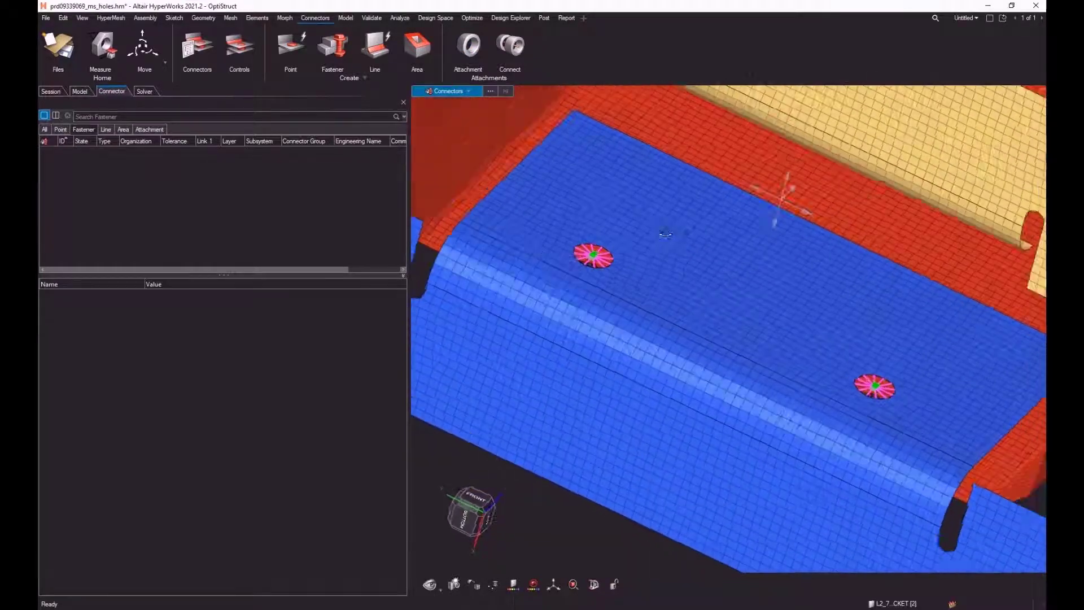
middle_drag(665, 233, 648, 236)
mouse_move(611, 294)
middle_down()
mouse_move(637, 298)
mouse_move(649, 266)
mouse_move(644, 295)
mouse_move(608, 290)
middle_up()
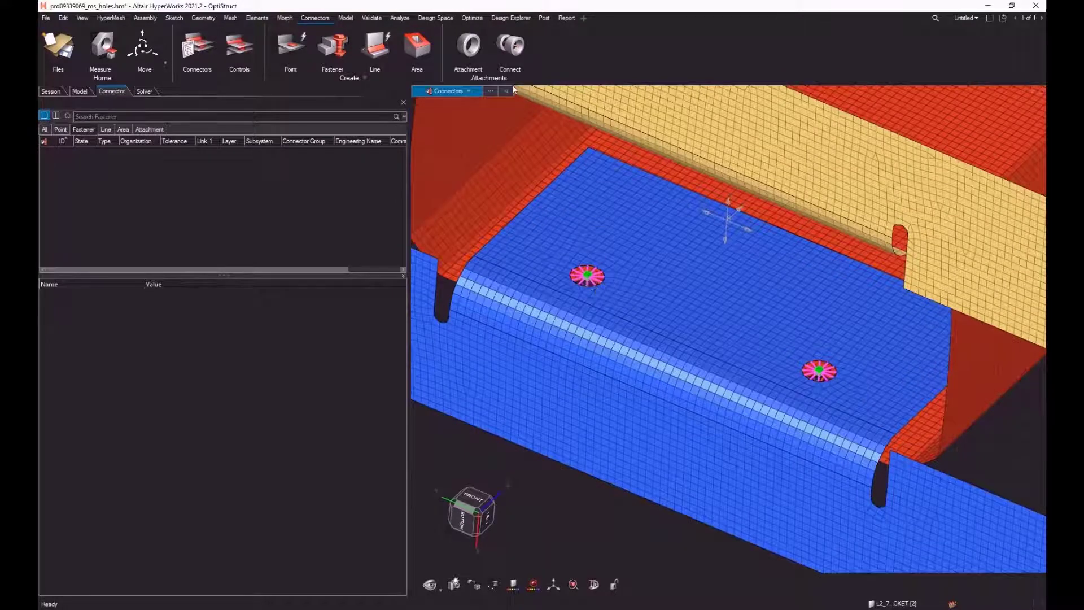
Step: Start connecting attachments and select all the rigid spider attachments at the bracket and extrusion holes
click(514, 50)
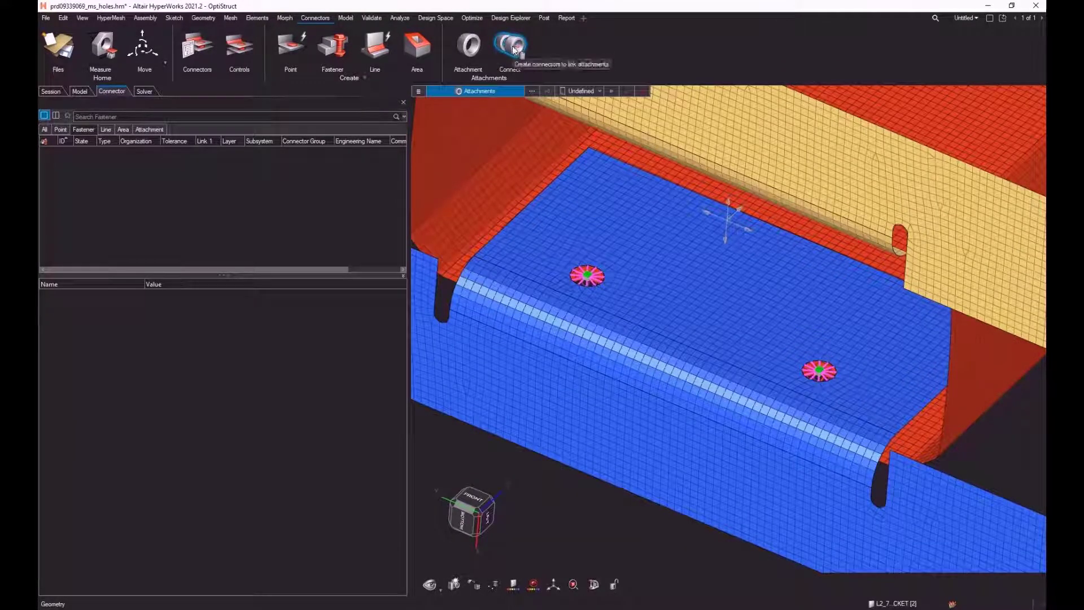
scroll(581, 303, down, 5)
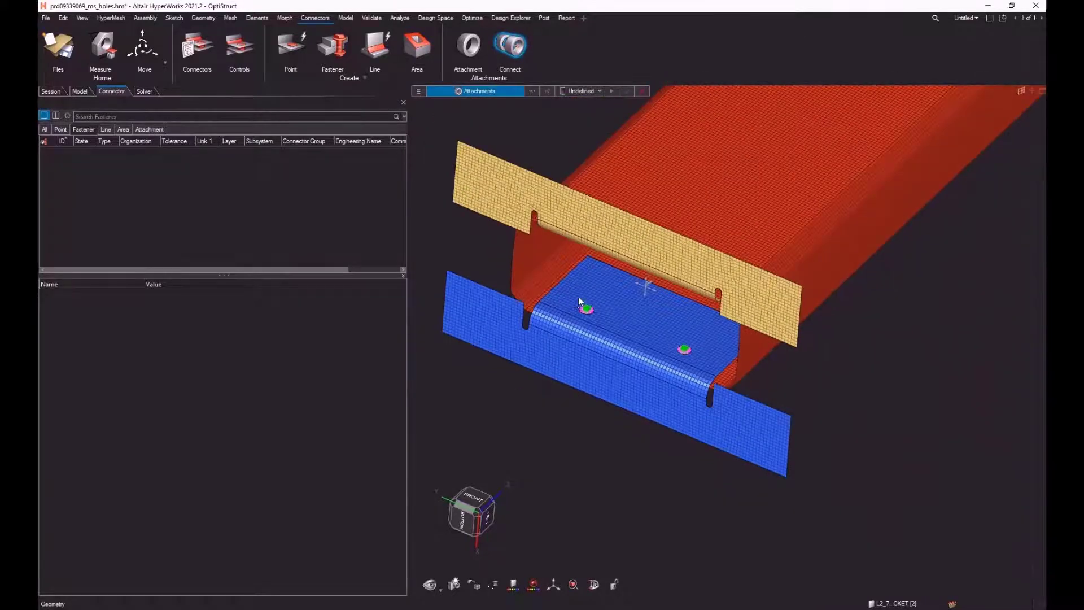
middle_drag(579, 301, 589, 247)
drag(458, 160, 728, 331)
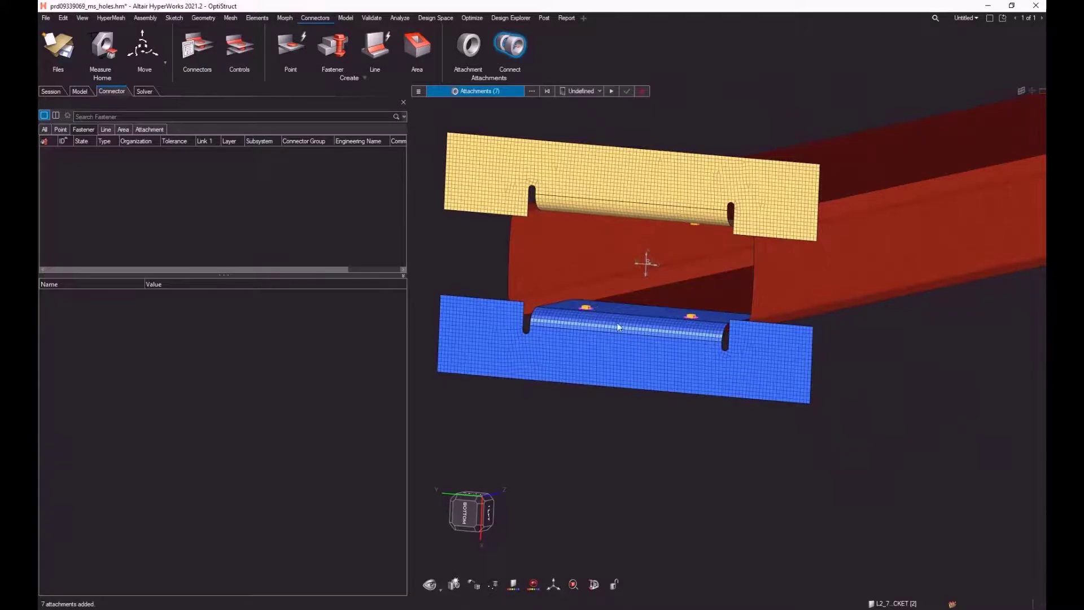
middle_drag(591, 307, 649, 363)
scroll(595, 273, up, 6)
scroll(593, 310, down, 5)
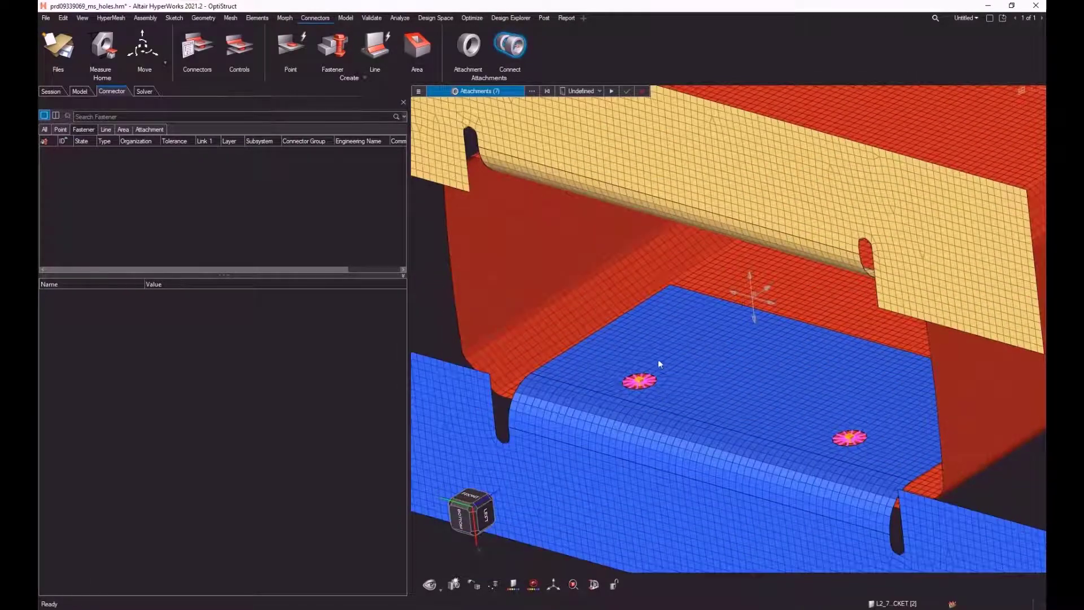
Step: Set up a bolt (general) connector control and assign it to the selected attachments
click(599, 92)
click(589, 125)
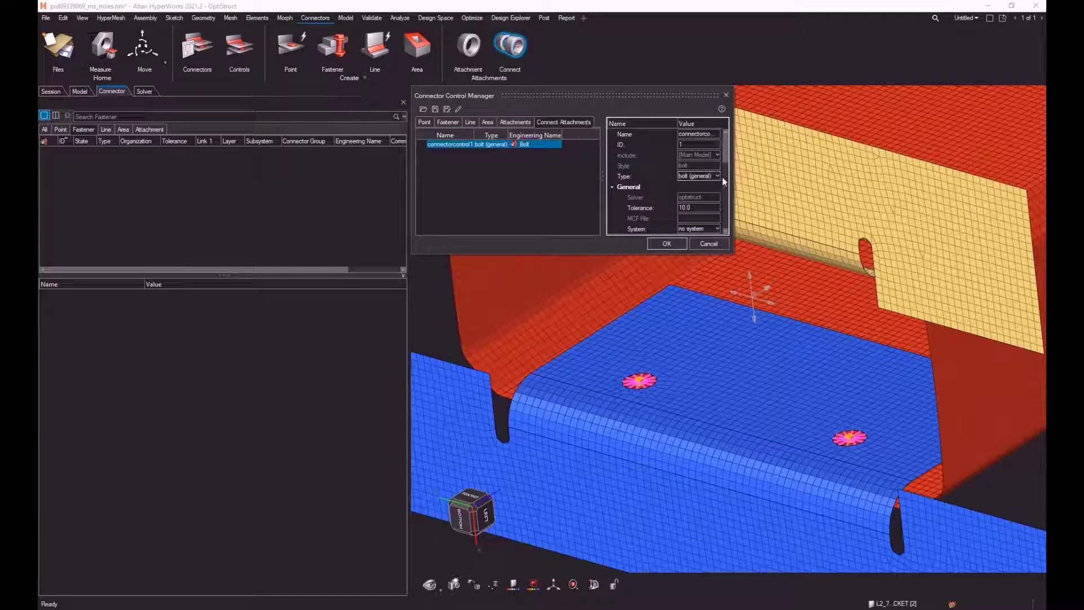
click(672, 244)
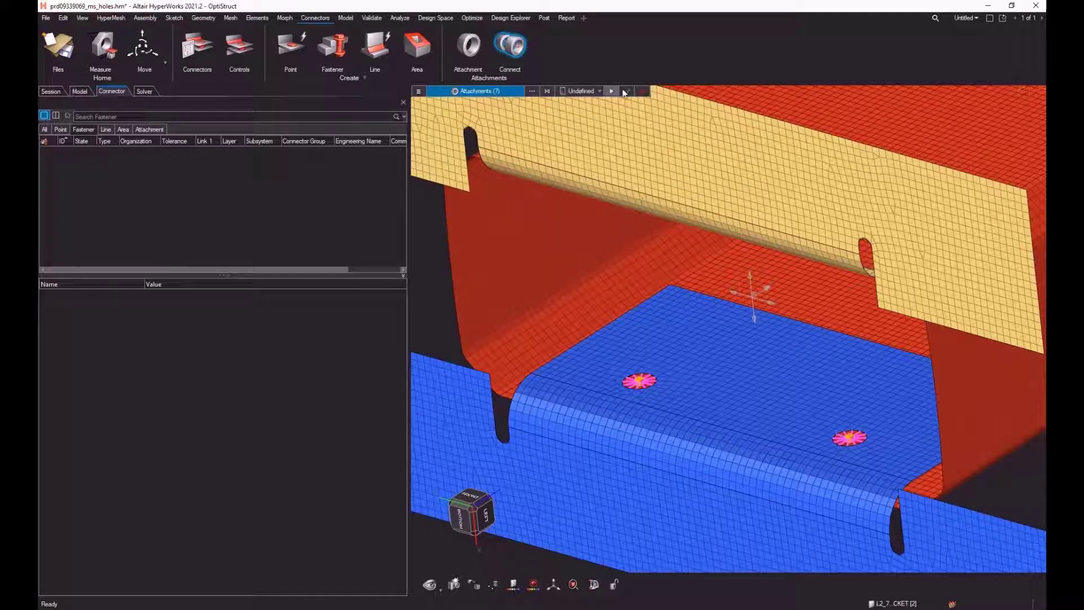
click(597, 90)
click(612, 108)
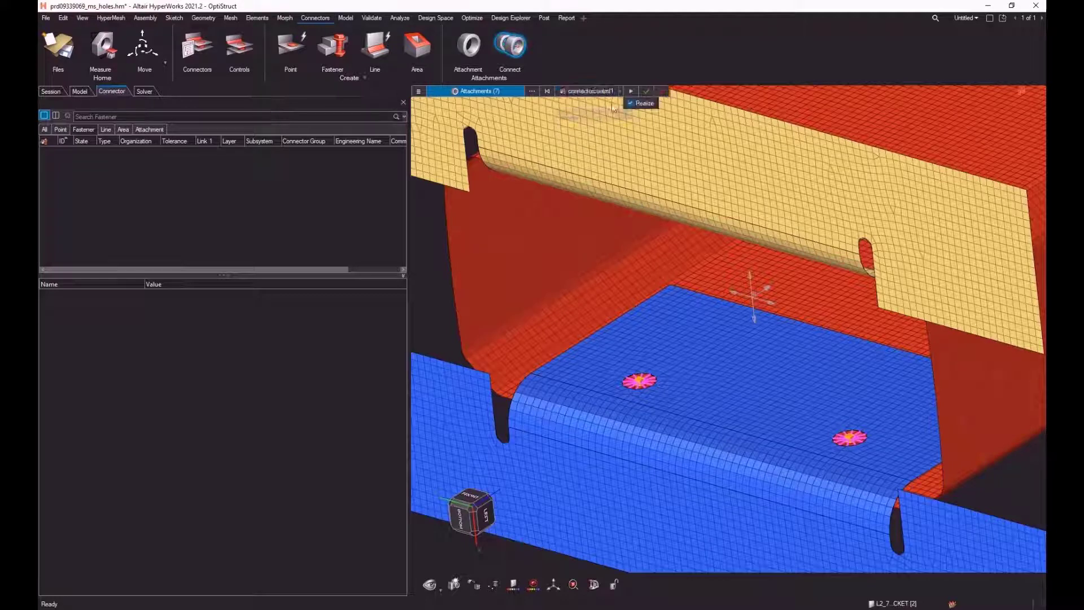
Step: Create and realize the bolt connectors linking the selected attachments
click(647, 91)
middle_drag(731, 386, 721, 318)
scroll(621, 305, up, 5)
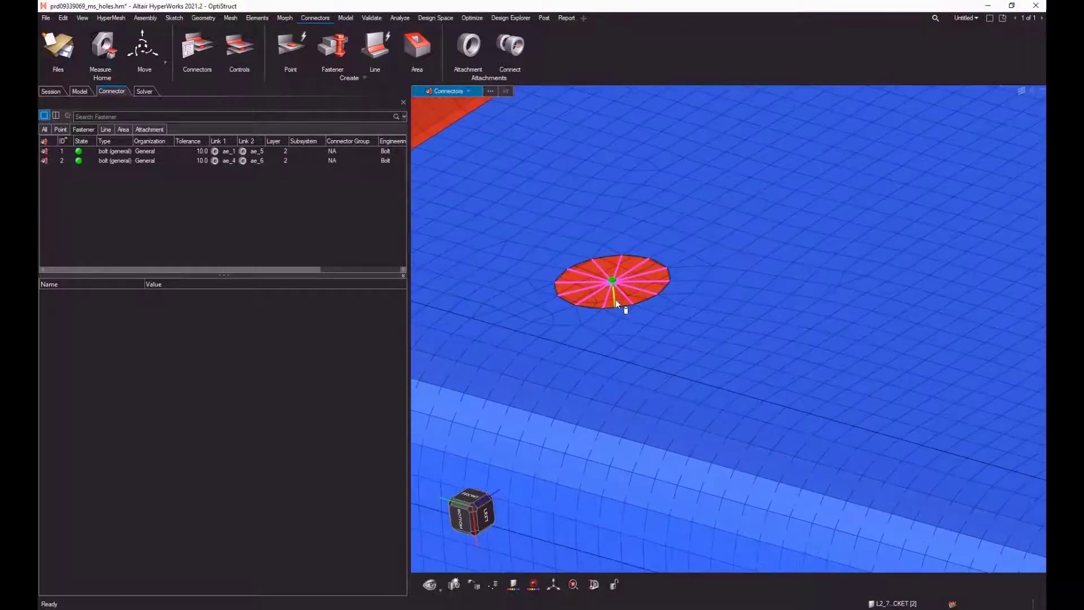
scroll(616, 313, down, 8)
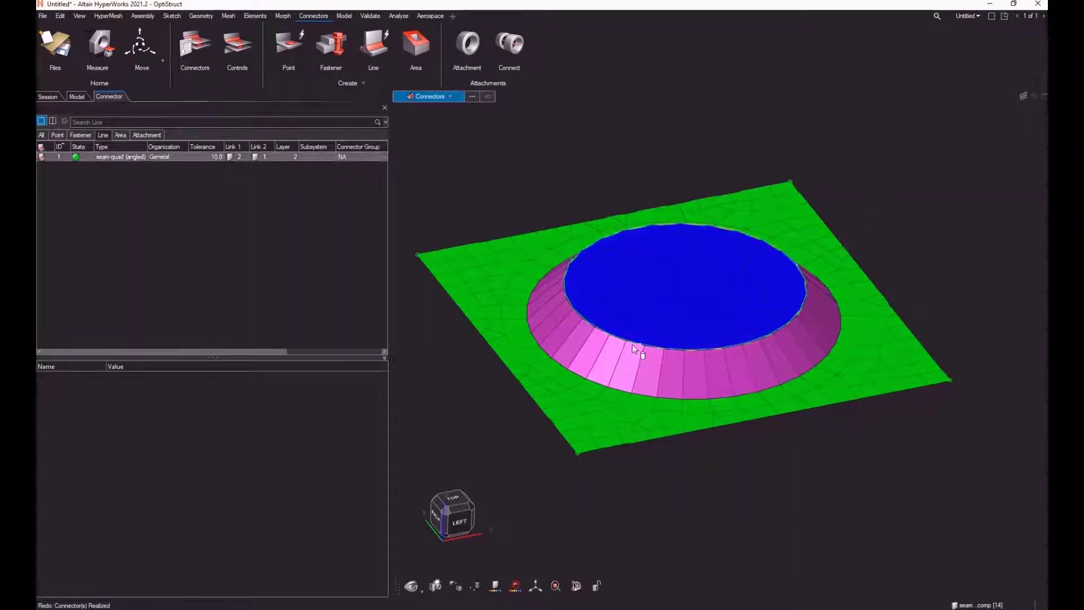
Step: Undo the realization of the seam-quad (angled) connector between the blue disc and the green plate
middle_drag(662, 391, 647, 315)
right_drag(680, 444, 670, 303)
middle_drag(640, 300, 649, 390)
scroll(649, 390, down, 1)
right_drag(646, 375, 685, 477)
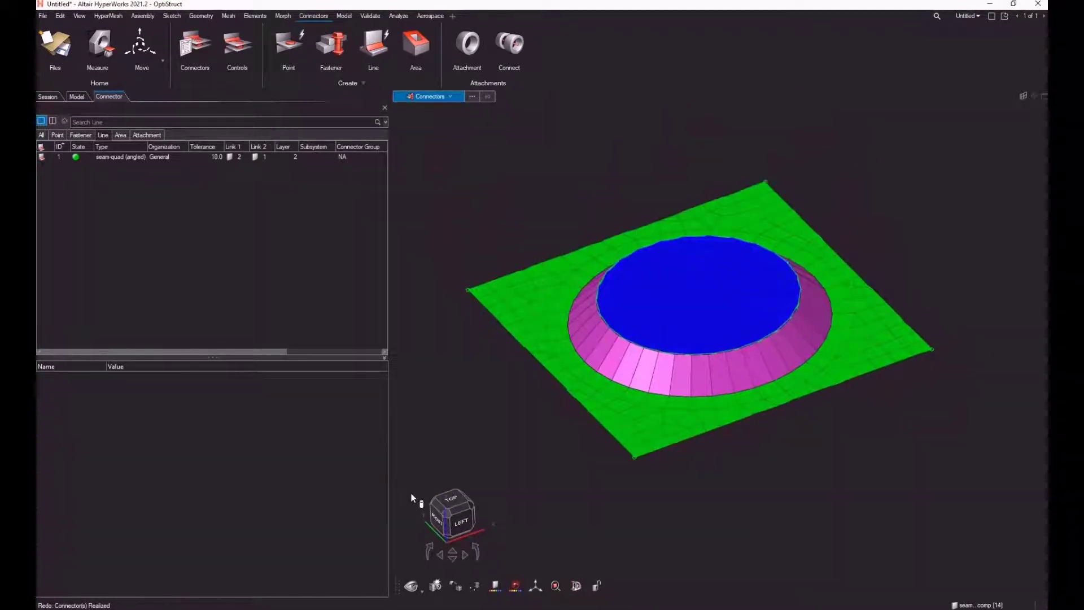
key(ctrl+z)
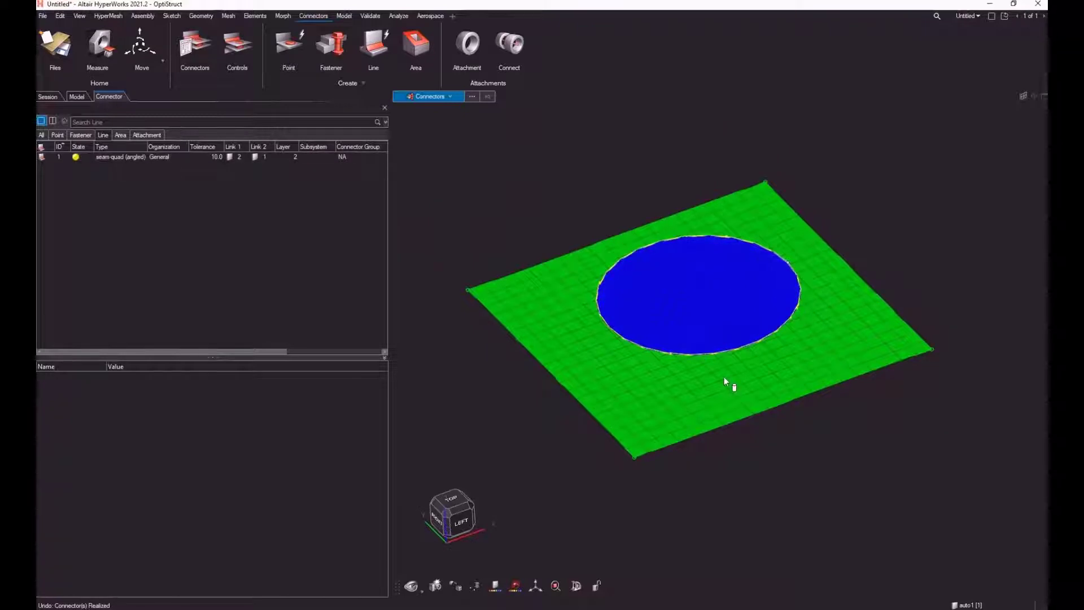
middle_drag(726, 382, 742, 368)
click(612, 335)
mouse_move(693, 369)
middle_down()
mouse_move(703, 431)
mouse_move(702, 364)
mouse_move(695, 375)
middle_up()
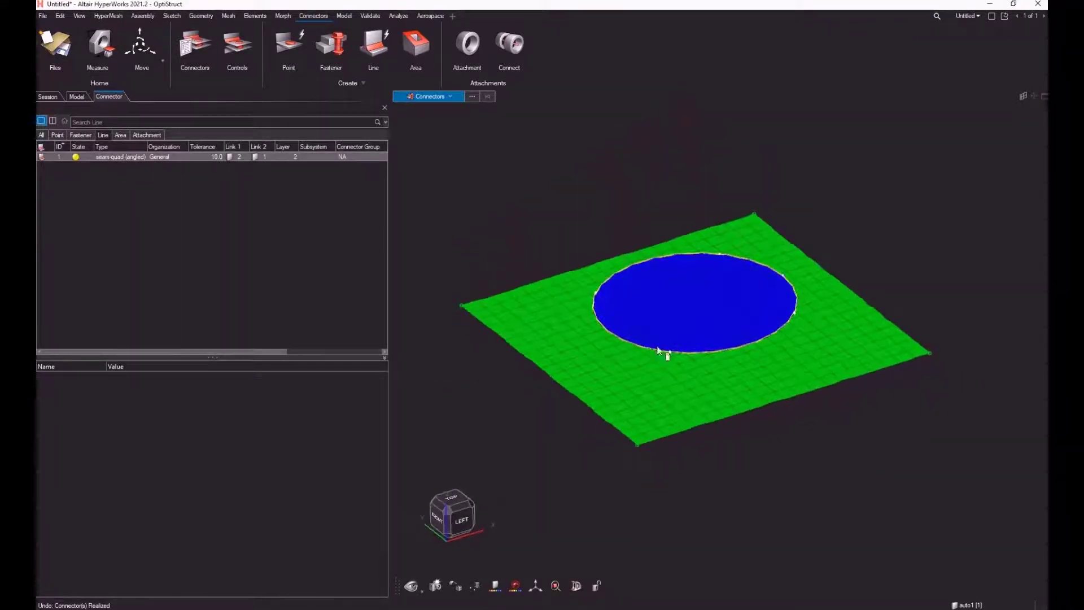
click(595, 266)
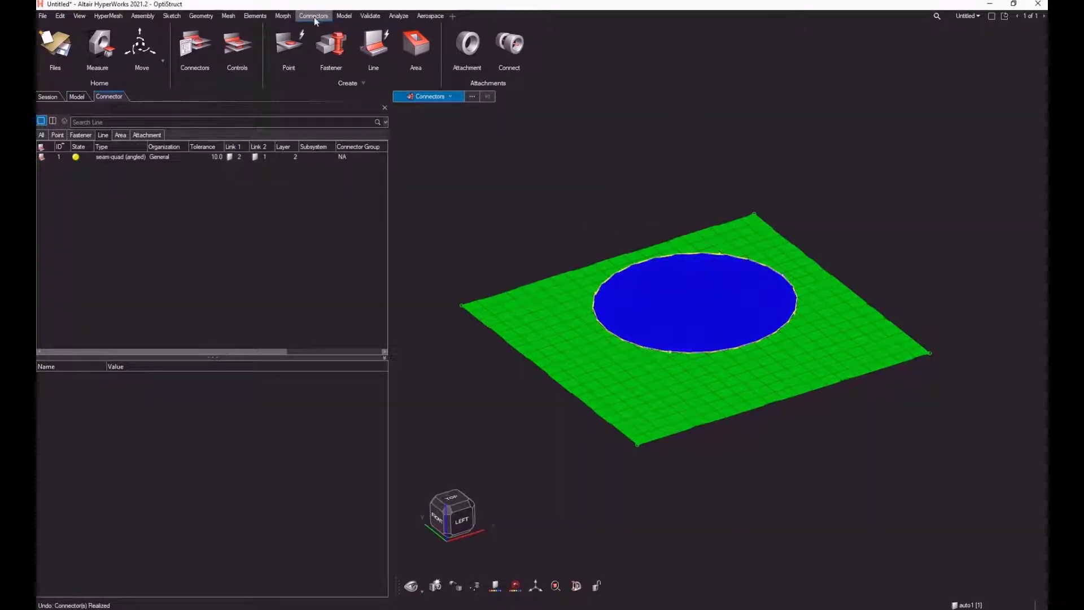
Step: Create a new line connector control in the Connector Control Manager and set its type to seam-quad (angled)
click(236, 50)
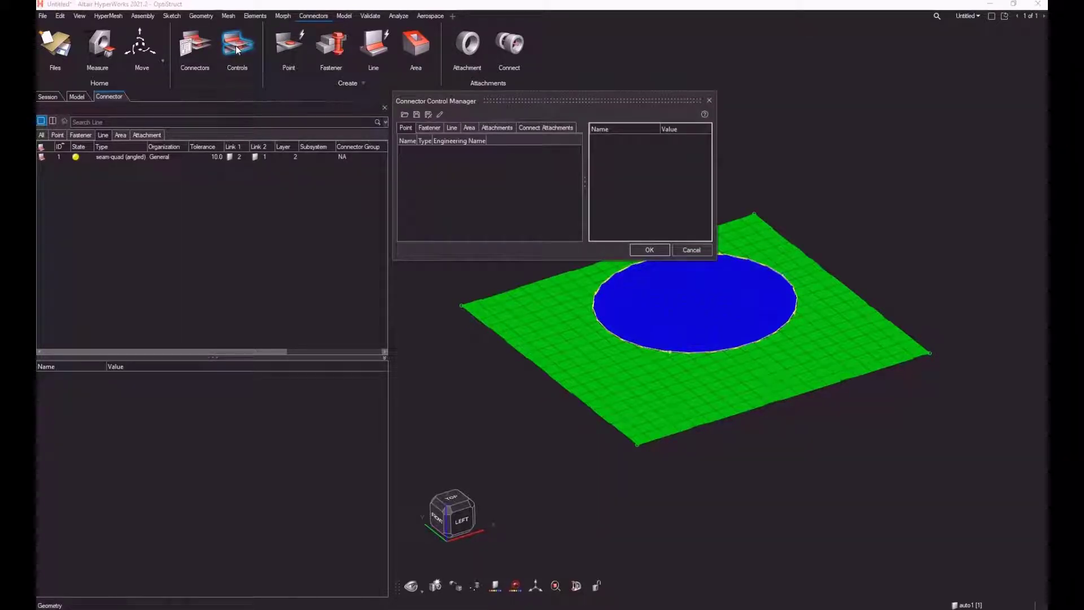
click(455, 131)
drag(601, 260, 615, 399)
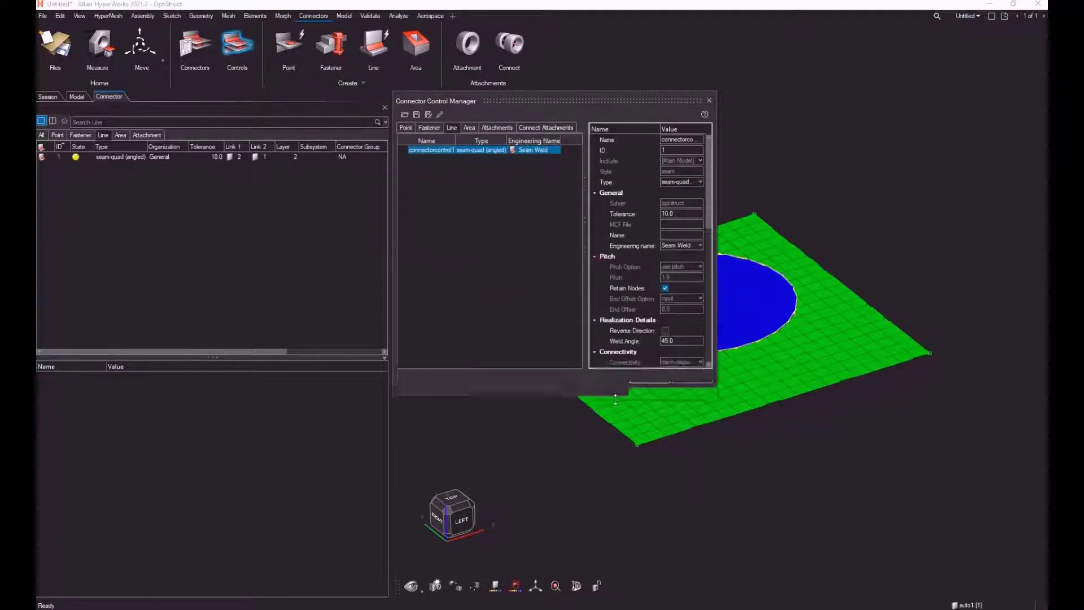
drag(714, 235, 855, 233)
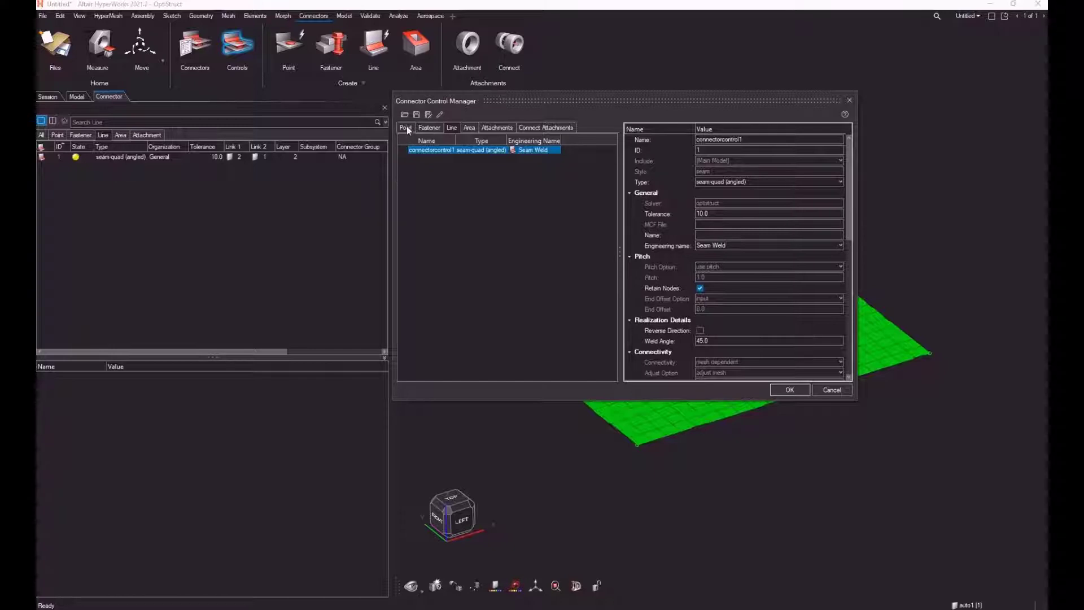
click(438, 174)
right_click(439, 176)
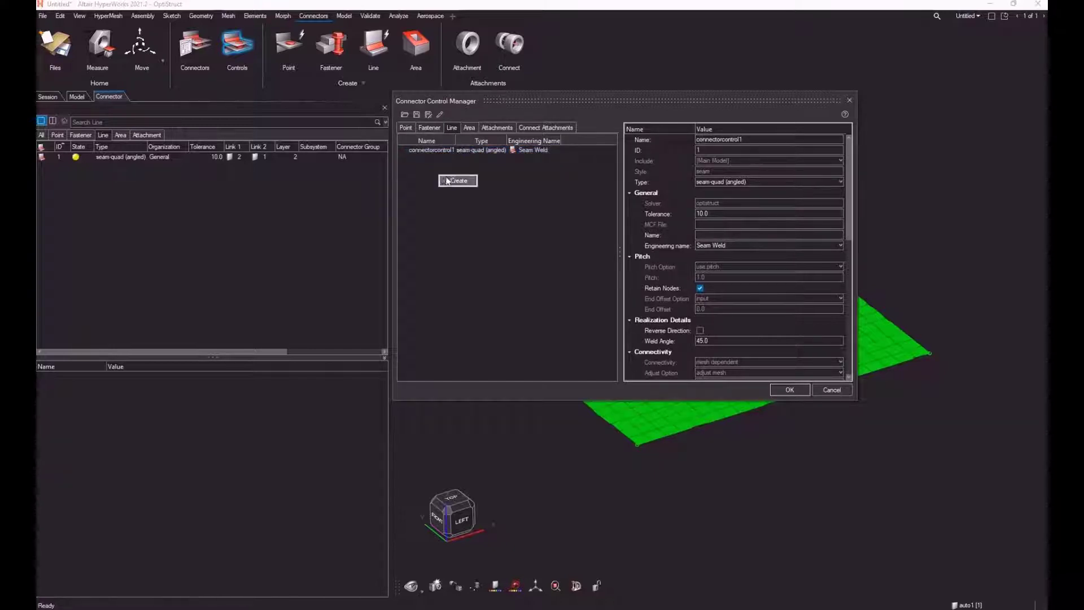
click(452, 179)
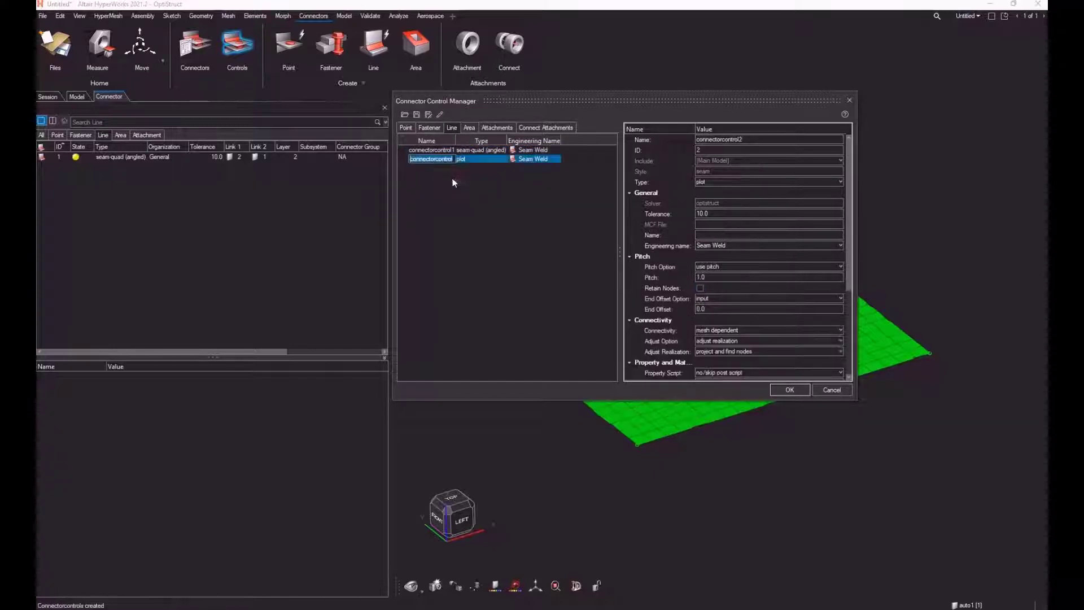
click(524, 158)
click(737, 181)
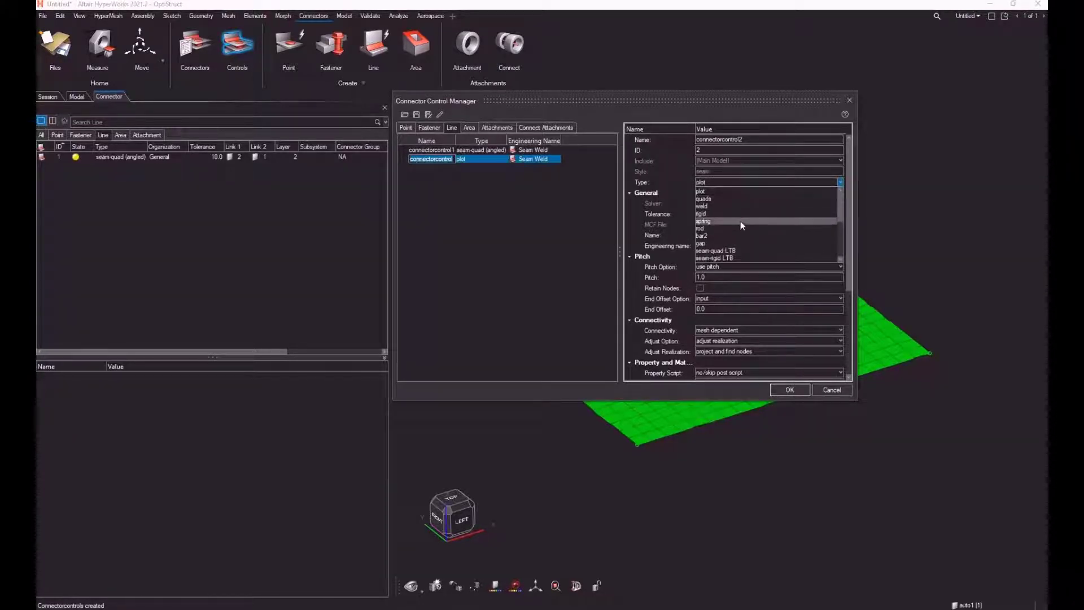
scroll(740, 221, down, 5)
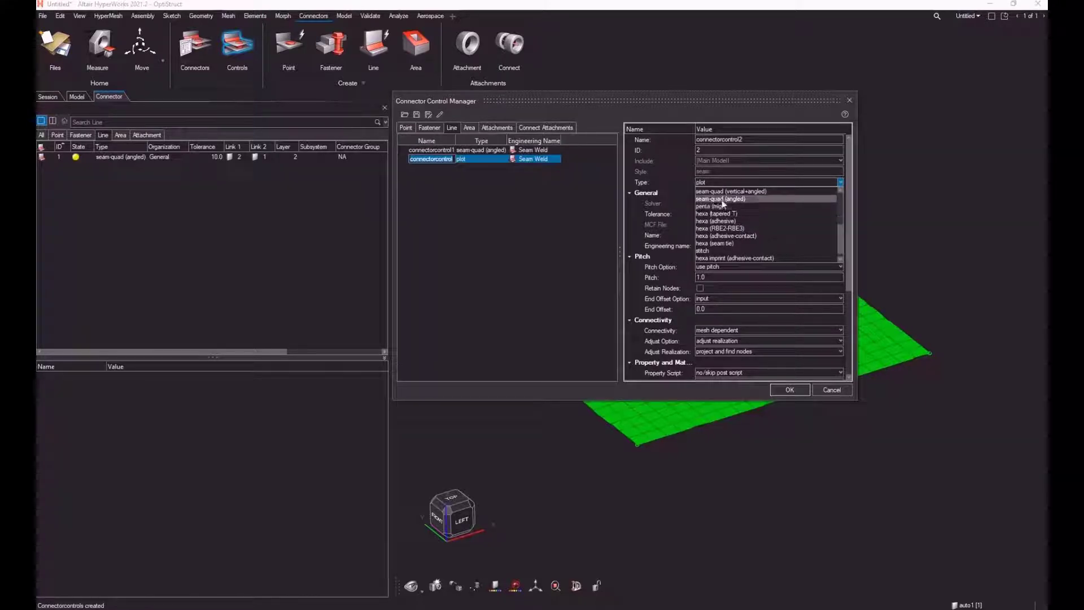
click(718, 199)
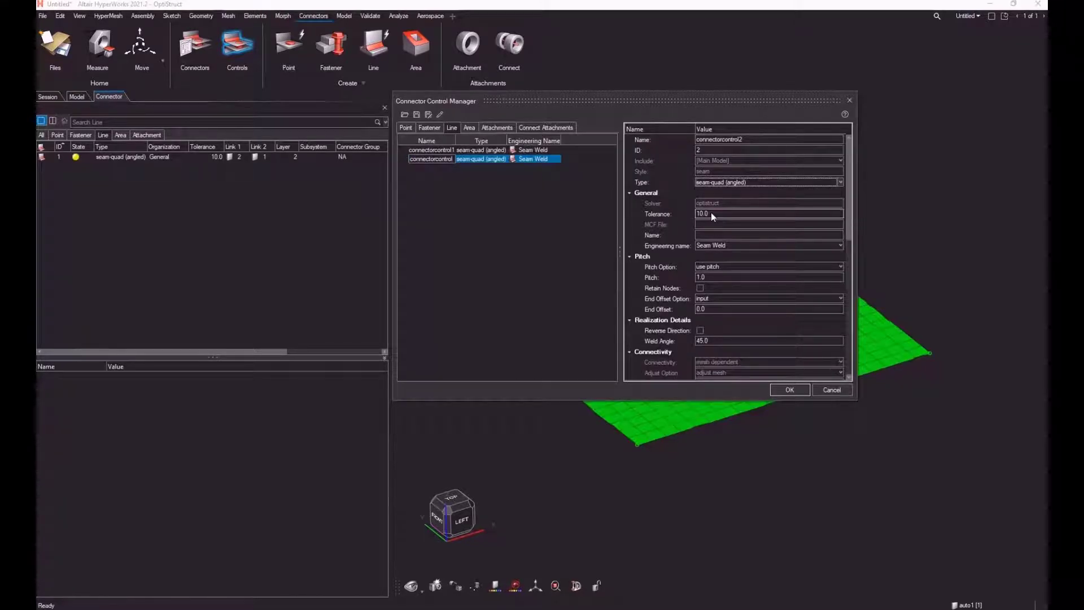
Step: Try the use density pitch option on the new seam control and return it to use pitch
click(723, 265)
click(720, 280)
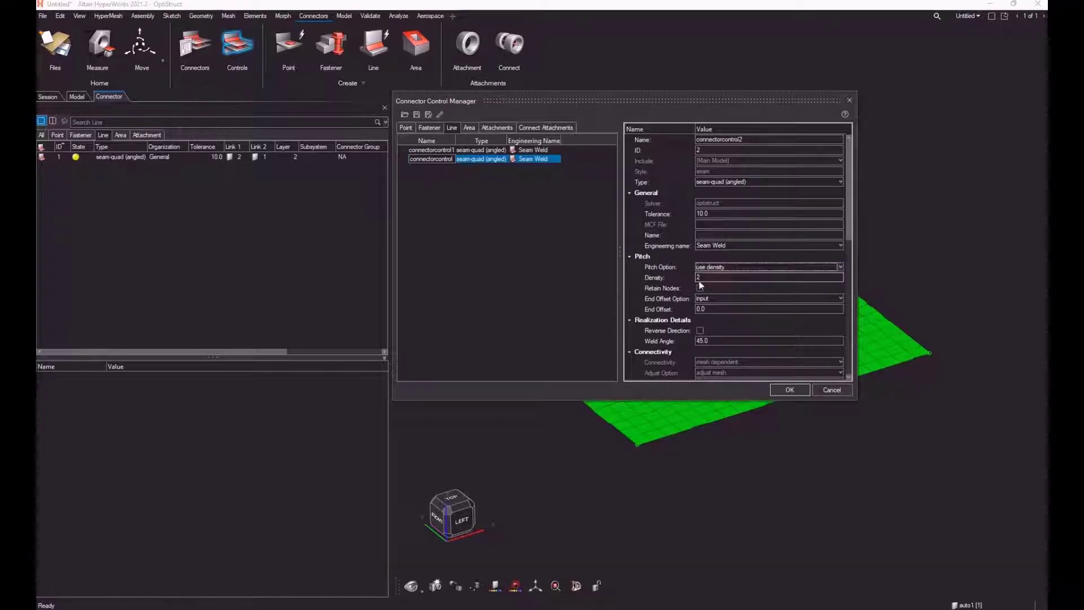
click(732, 266)
click(715, 276)
Step: Enable Retain Nodes for the new seam control and accept the connector controls
click(701, 288)
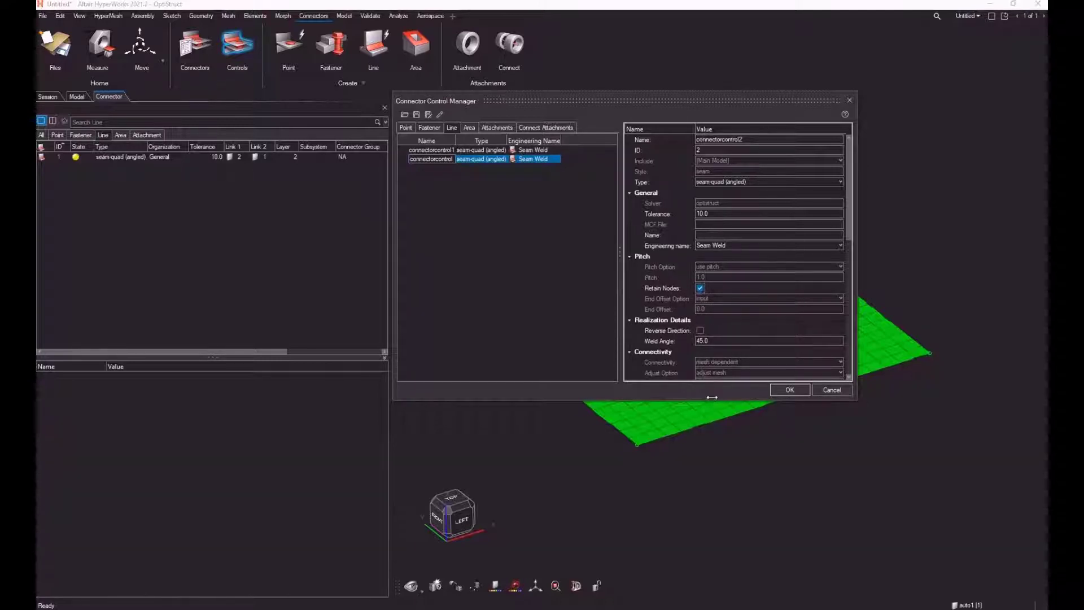
drag(712, 398, 714, 460)
scroll(734, 316, down, 3)
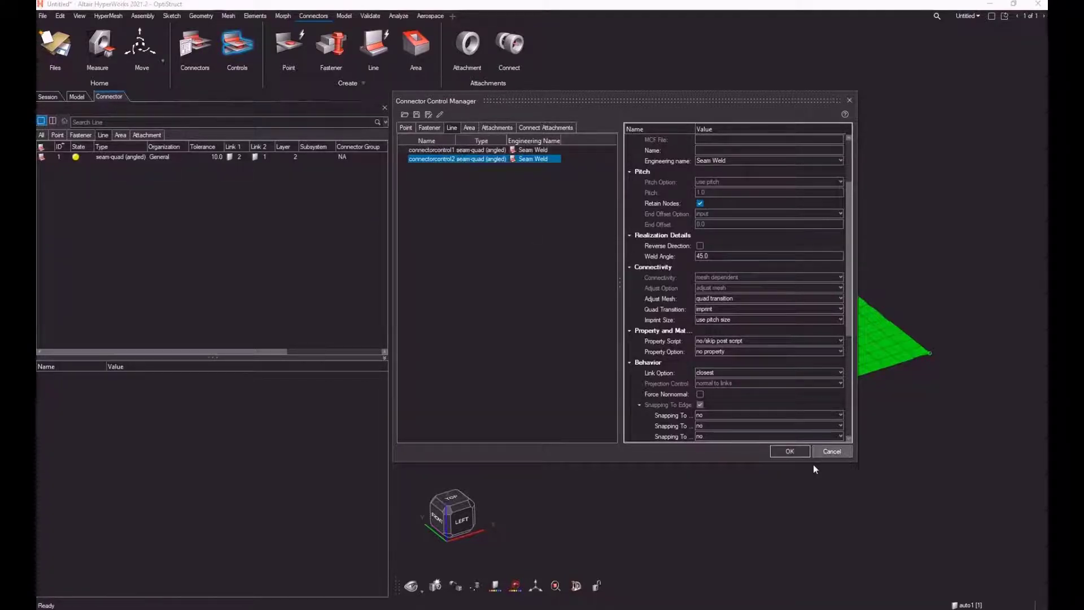
click(793, 452)
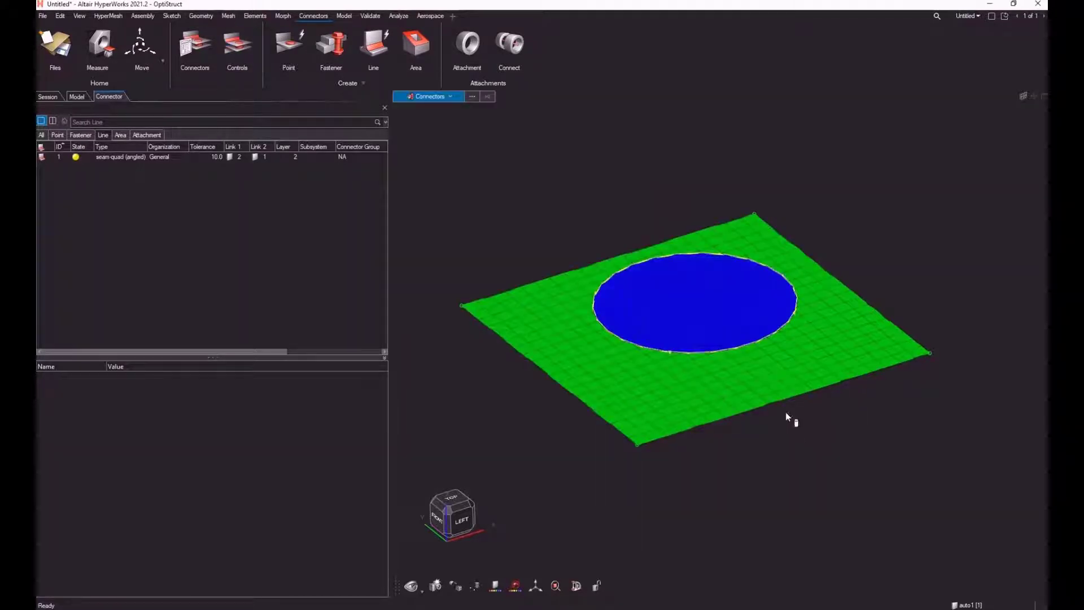
Step: Create and realize a seam-quad (angled) line connector along the blue disc's circular edge, joining it to the green plate
click(372, 50)
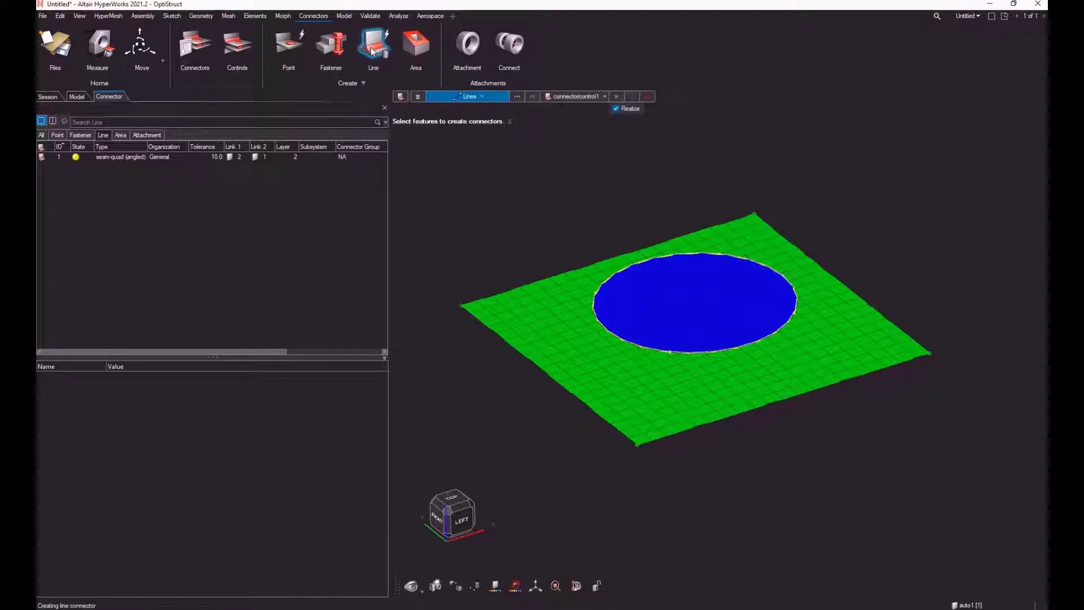
click(633, 343)
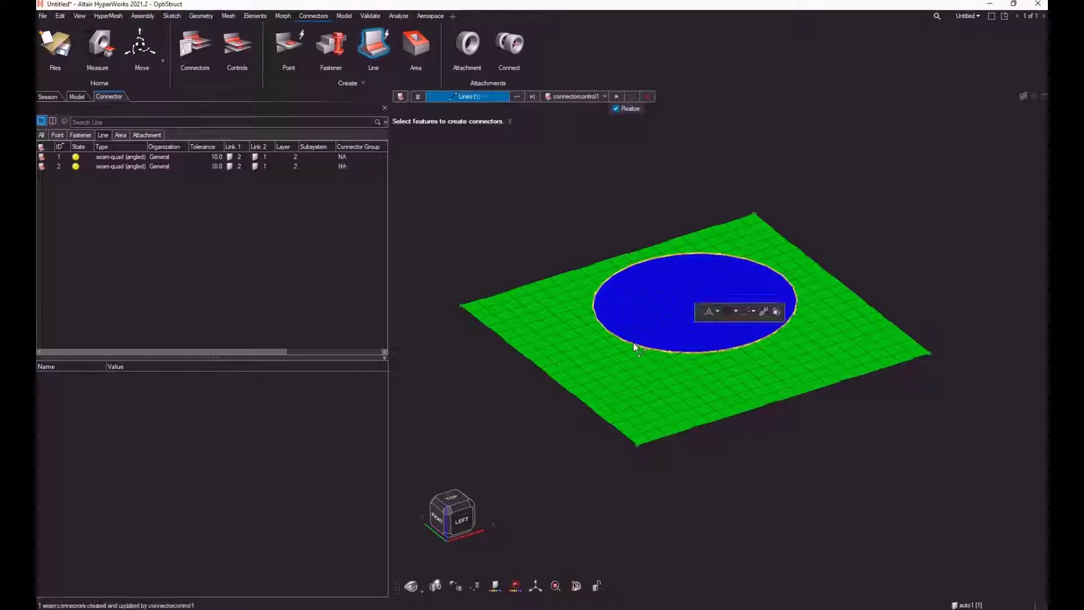
click(599, 96)
click(575, 131)
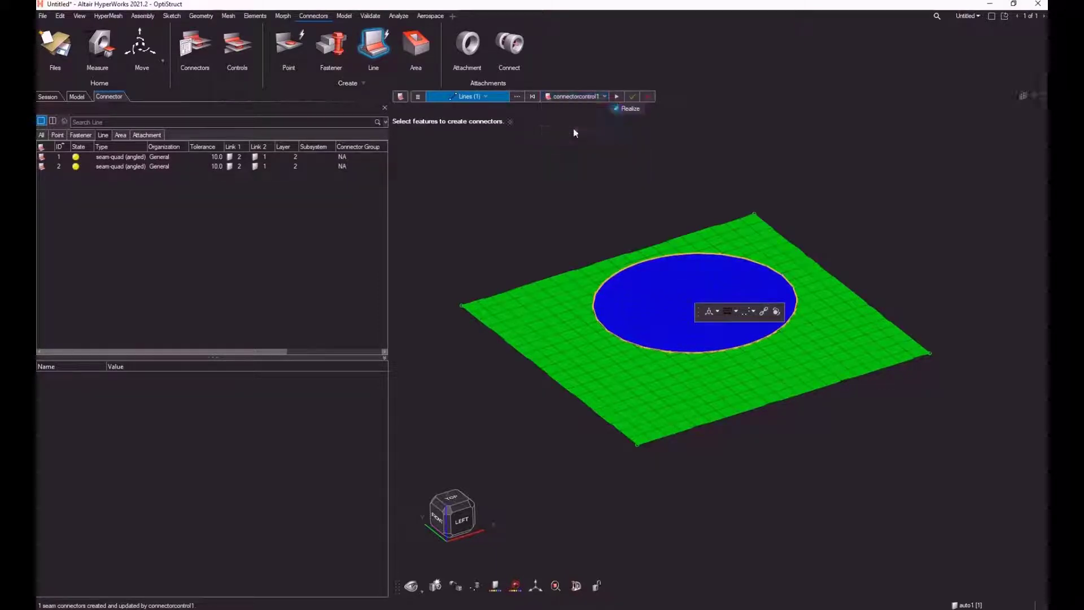
click(633, 96)
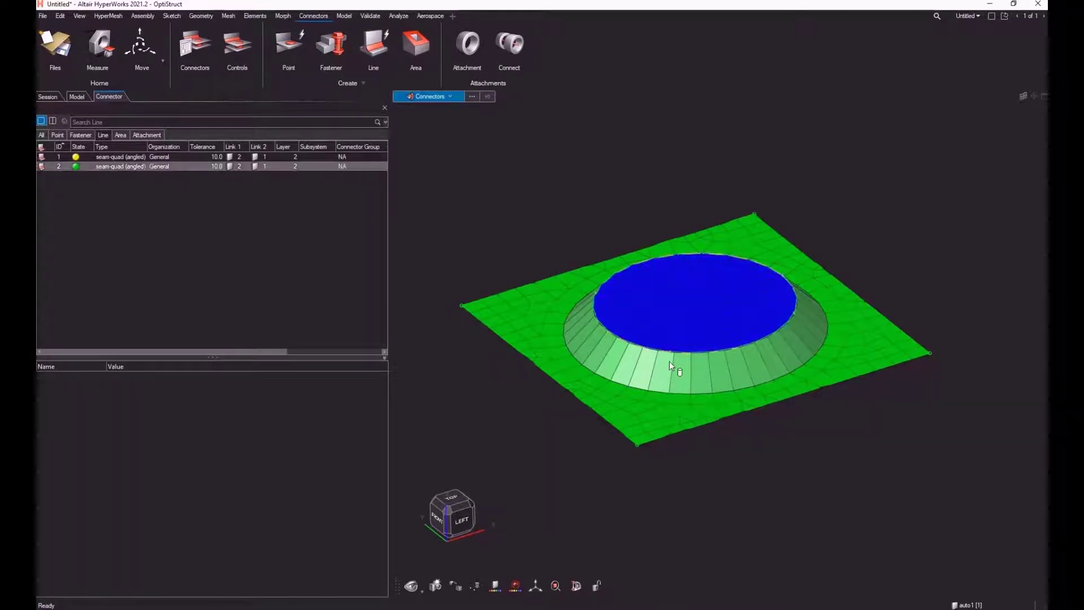
middle_drag(669, 362, 678, 307)
scroll(668, 398, down, 1)
right_drag(679, 419, 667, 332)
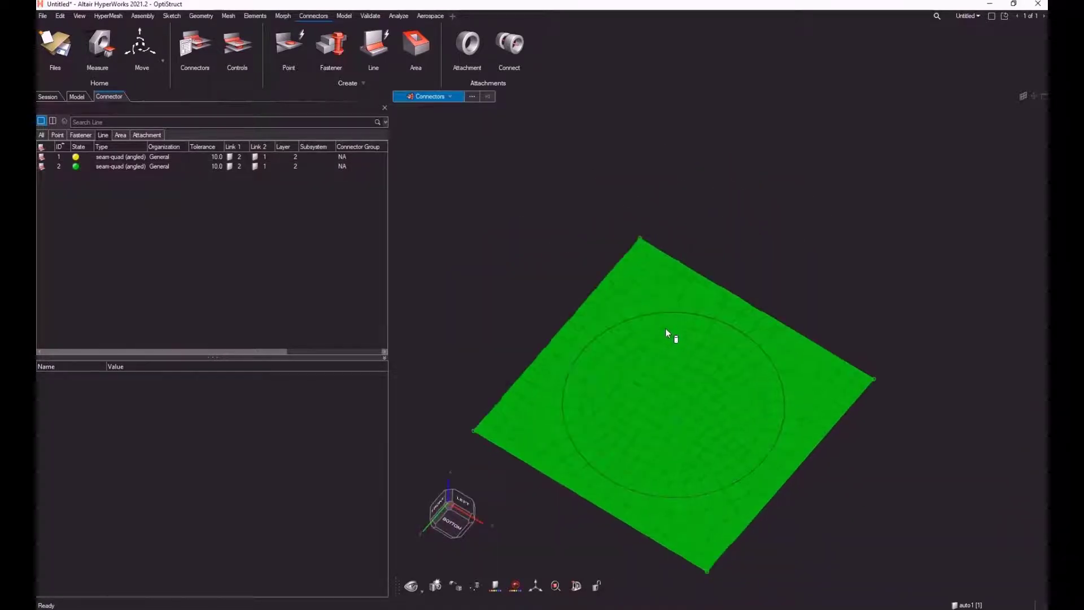
mouse_move(661, 329)
middle_down()
mouse_move(666, 339)
mouse_move(644, 316)
middle_up()
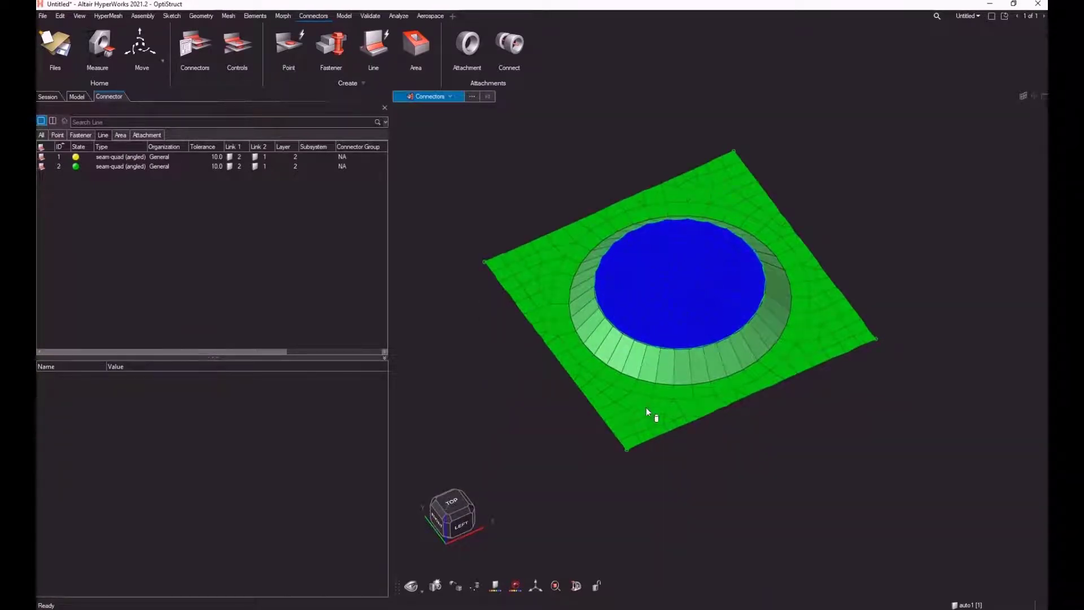
middle_drag(644, 412, 649, 397)
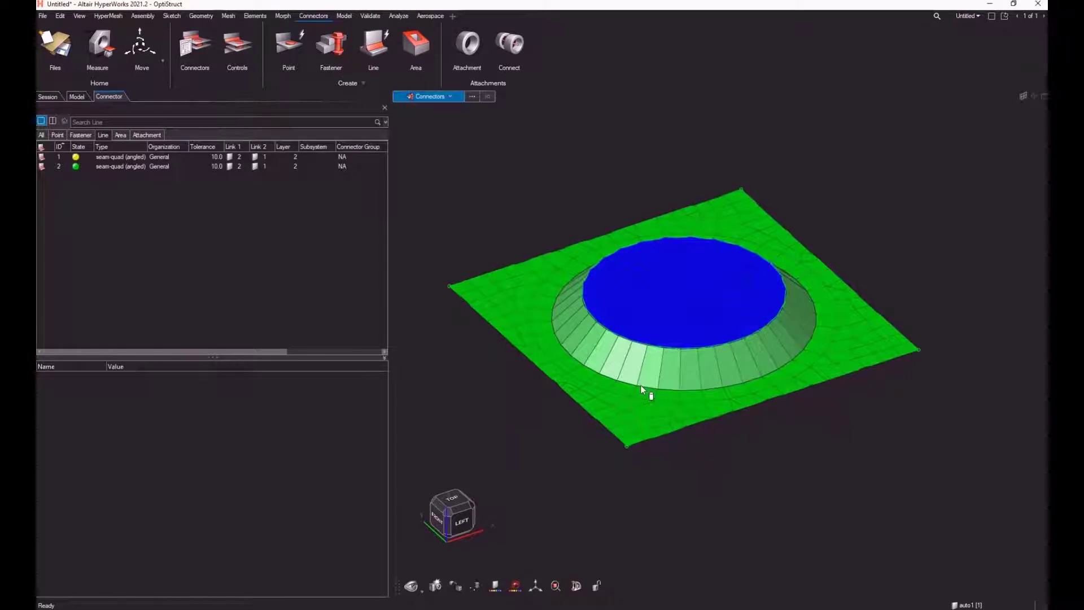
Step: Open the attributes of the realized seam-quad (angled) connector and examine its link, pitch and realization details
click(130, 167)
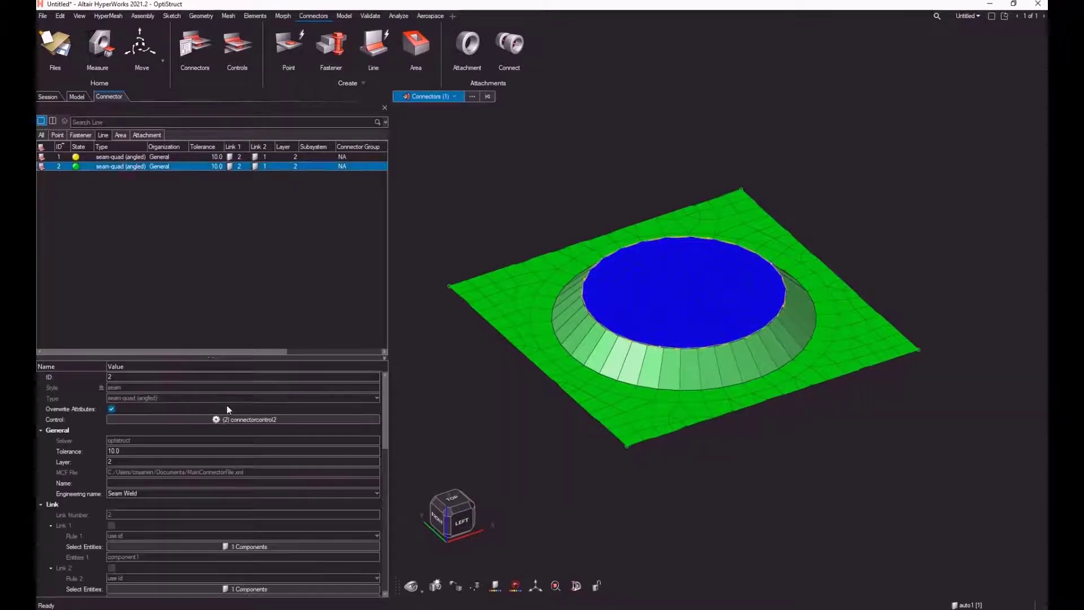
drag(235, 357, 241, 267)
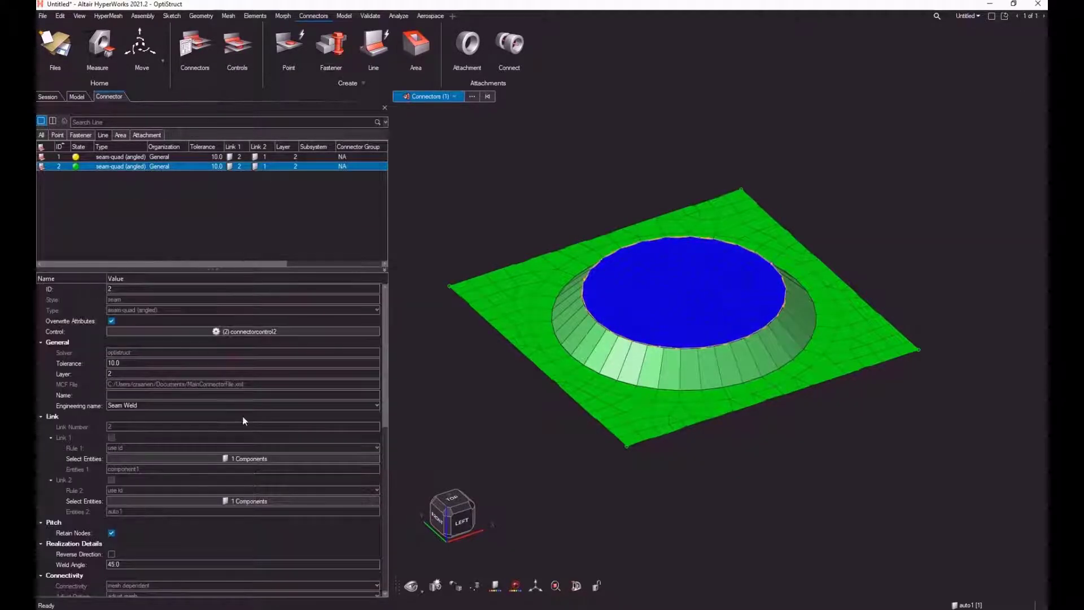
click(148, 459)
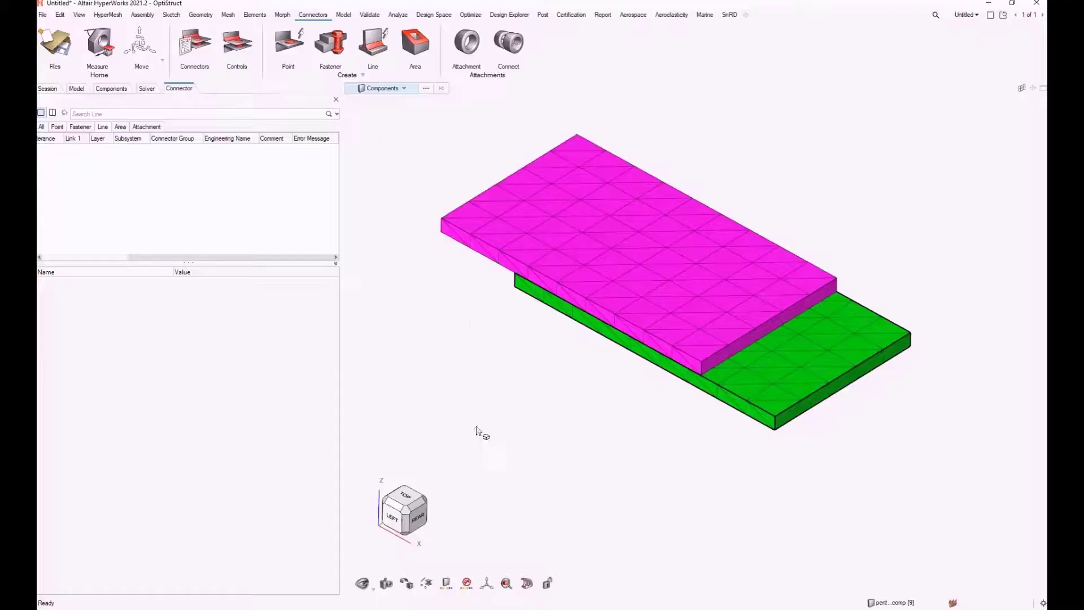
Step: Create a line connector from a node list along the magenta plate's upper end edge, facing the green plate
click(373, 47)
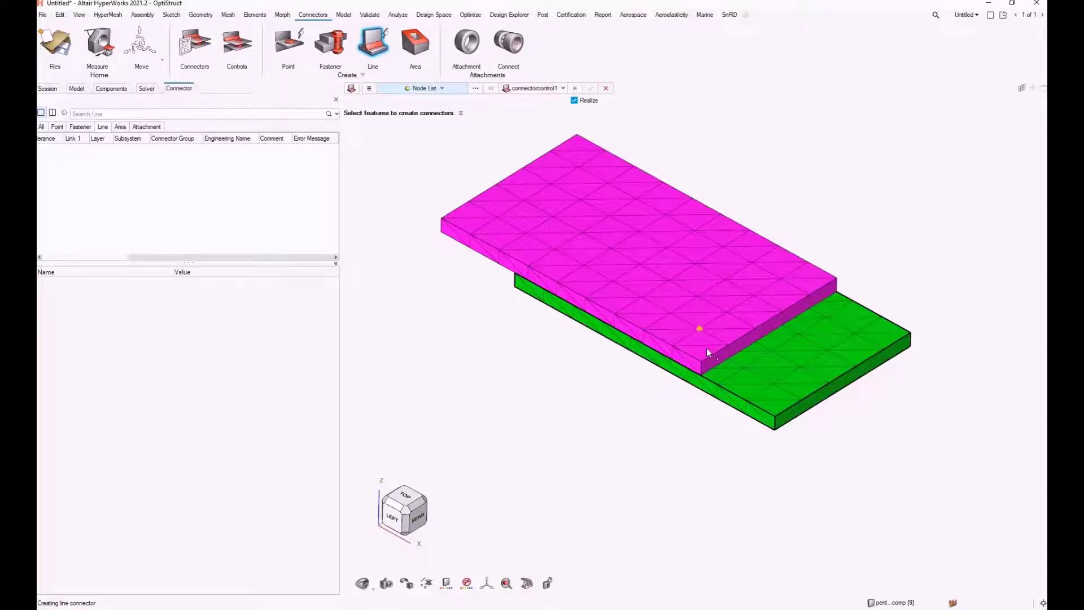
scroll(707, 348, up, 2)
click(702, 365)
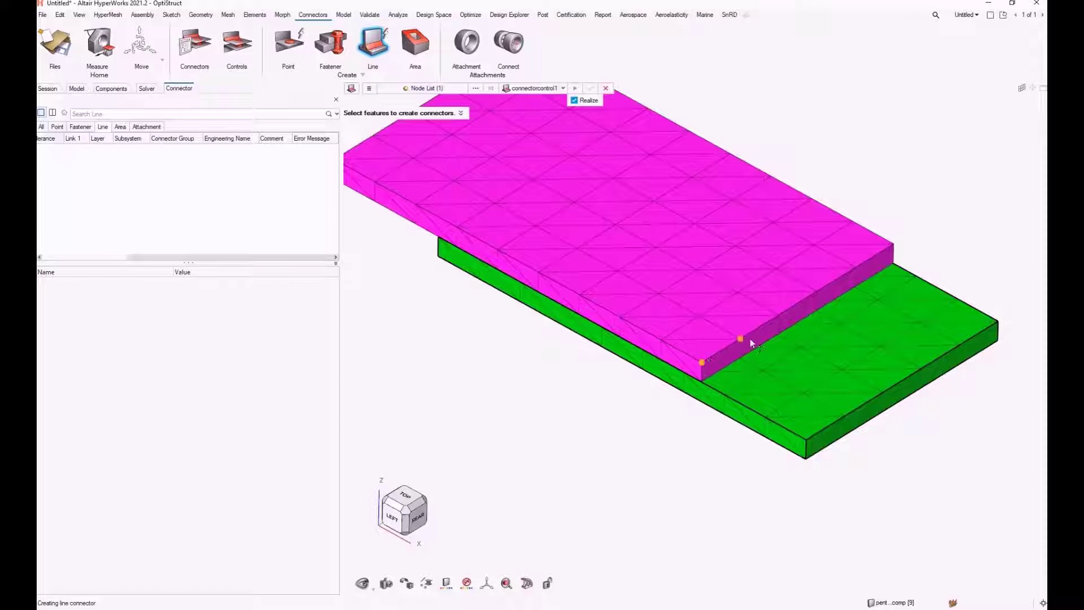
click(893, 252)
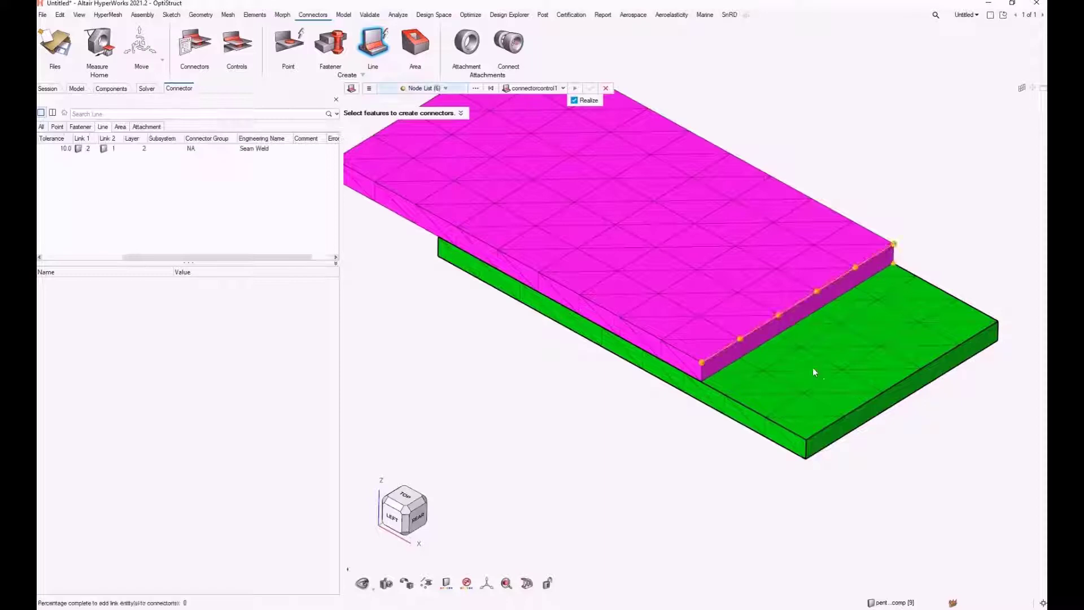
Step: Create a new line connector control in the Connector Control Manager and set its type to penta (mig)
click(563, 90)
click(534, 121)
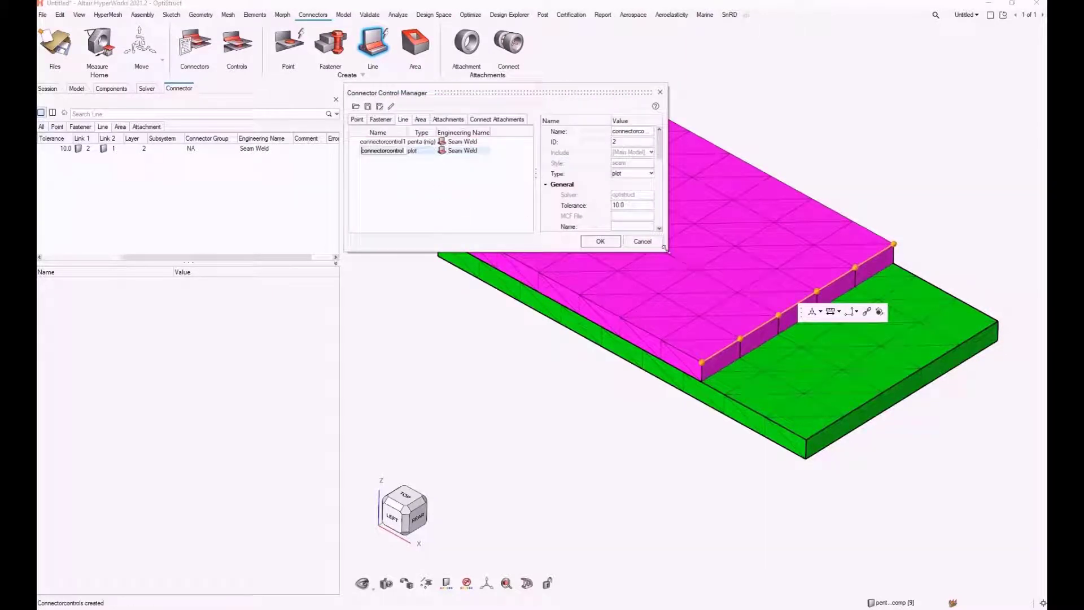
drag(667, 252, 834, 378)
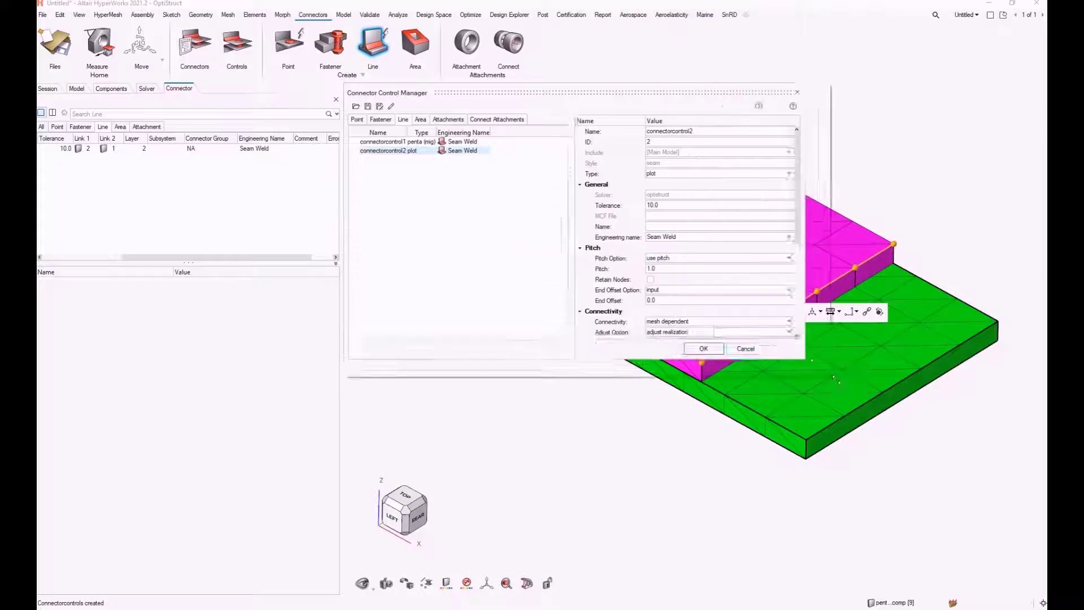
click(680, 175)
scroll(683, 194, down, 5)
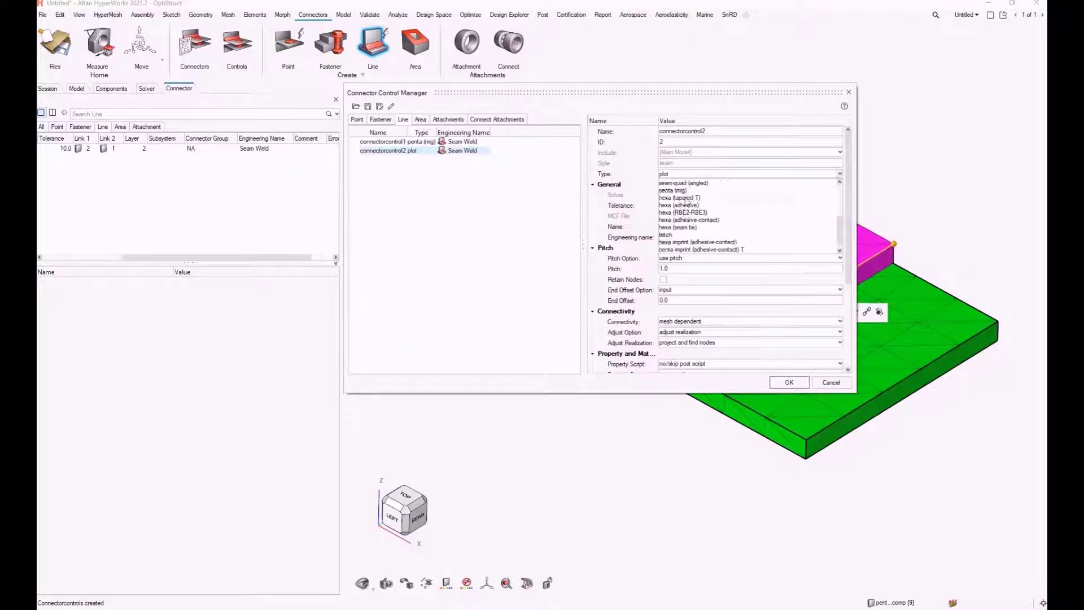
click(677, 190)
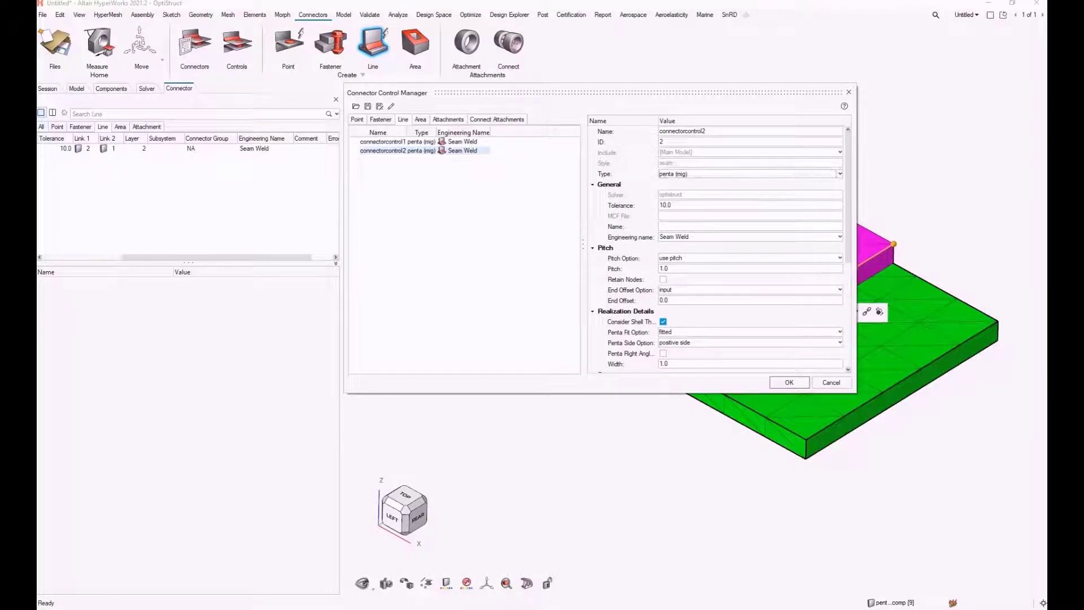
Step: Switch to the browser's HyperWorks help, review the penta (mig) realization options, and return to HyperWorks
key(alt+Tab)
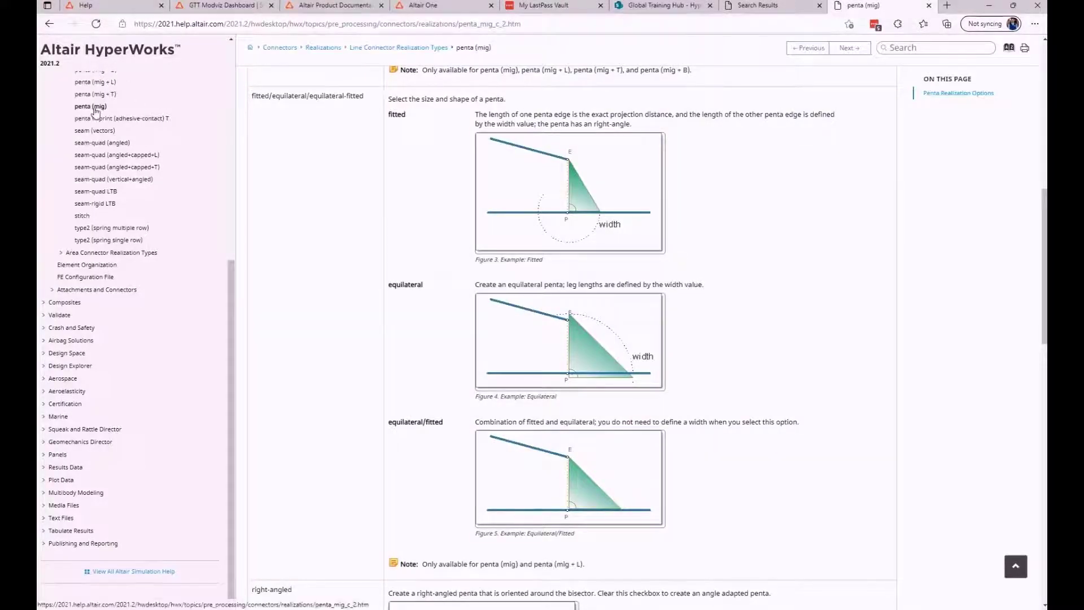
scroll(508, 184, down, 8)
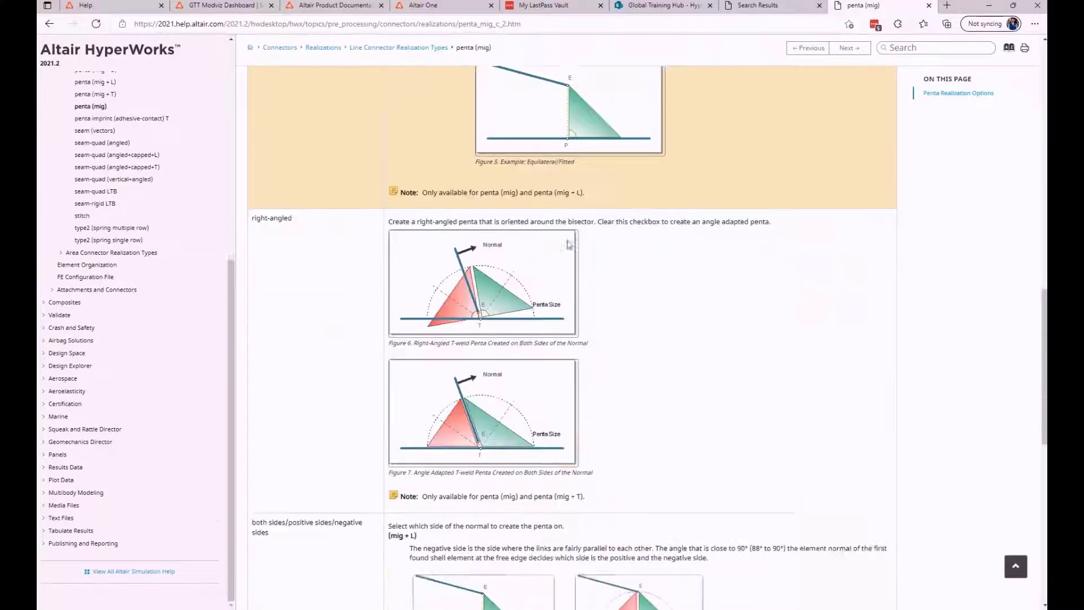
scroll(573, 247, up, 11)
scroll(572, 246, up, 6)
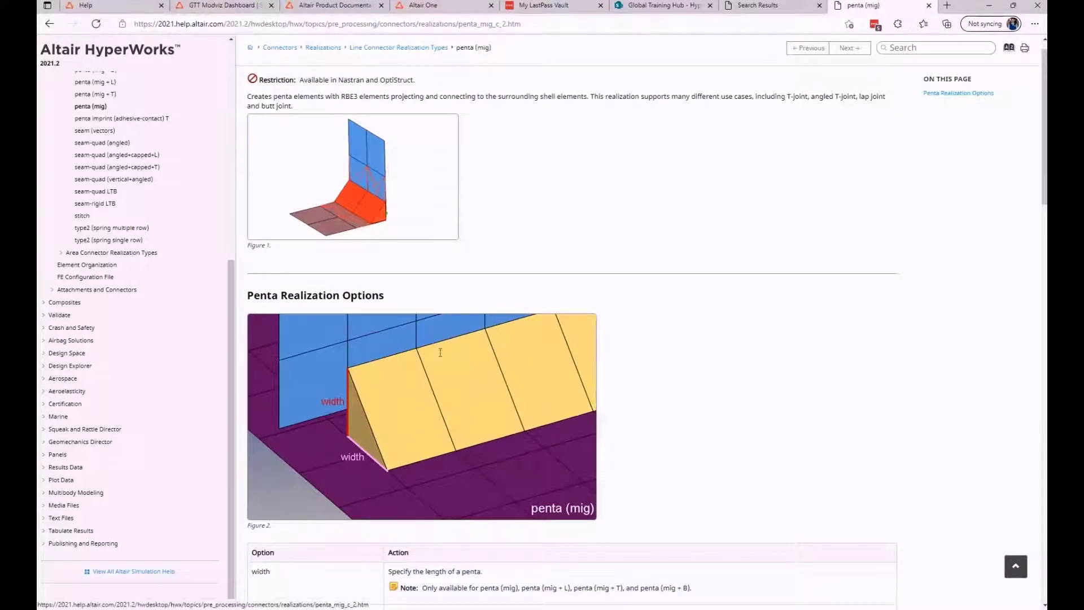
click(415, 608)
click(430, 582)
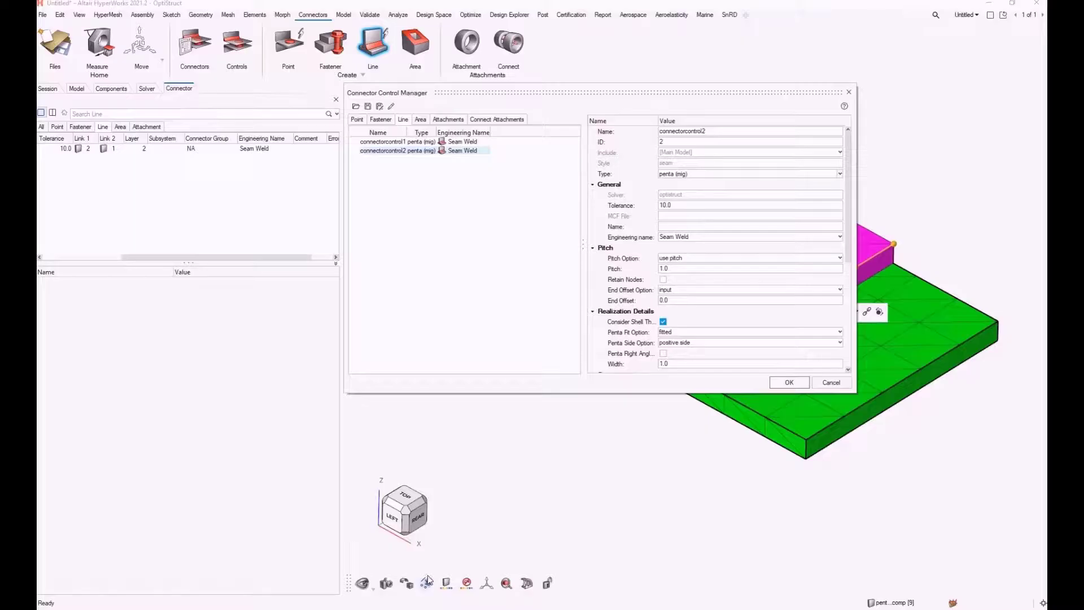
Step: Accept the connector controls and realize the penta (mig) seam weld between the magenta and green plates
click(789, 383)
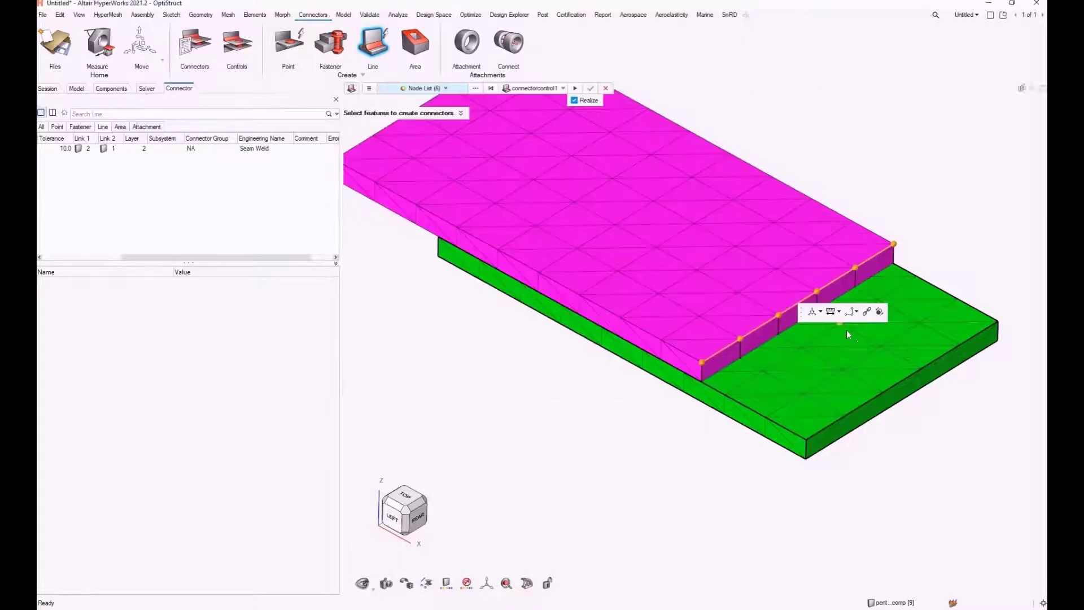
click(591, 89)
scroll(700, 362, up, 3)
scroll(700, 357, up, 2)
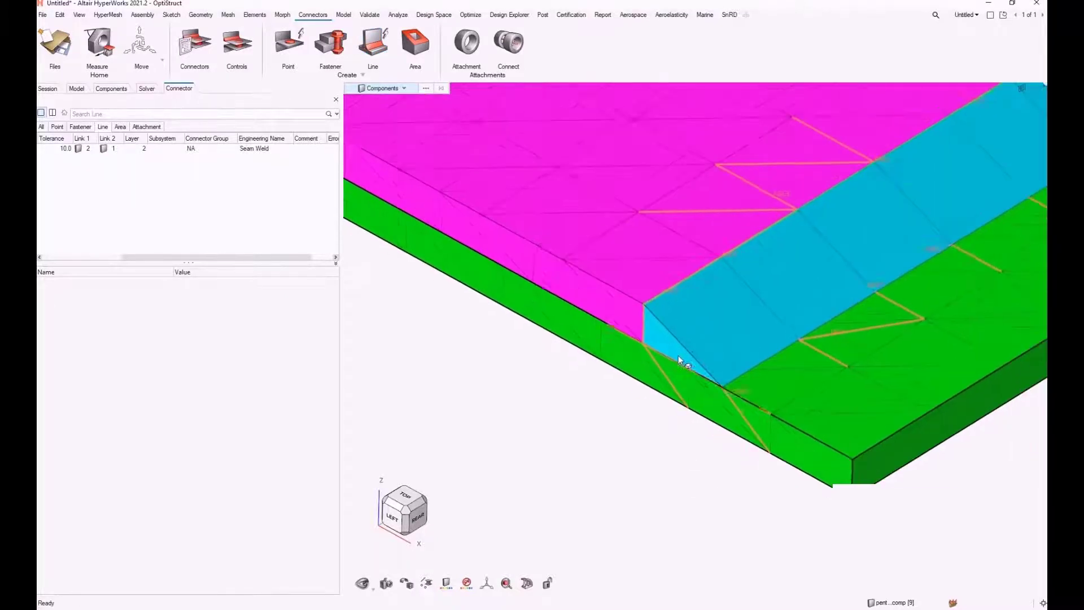
middle_drag(680, 358, 680, 351)
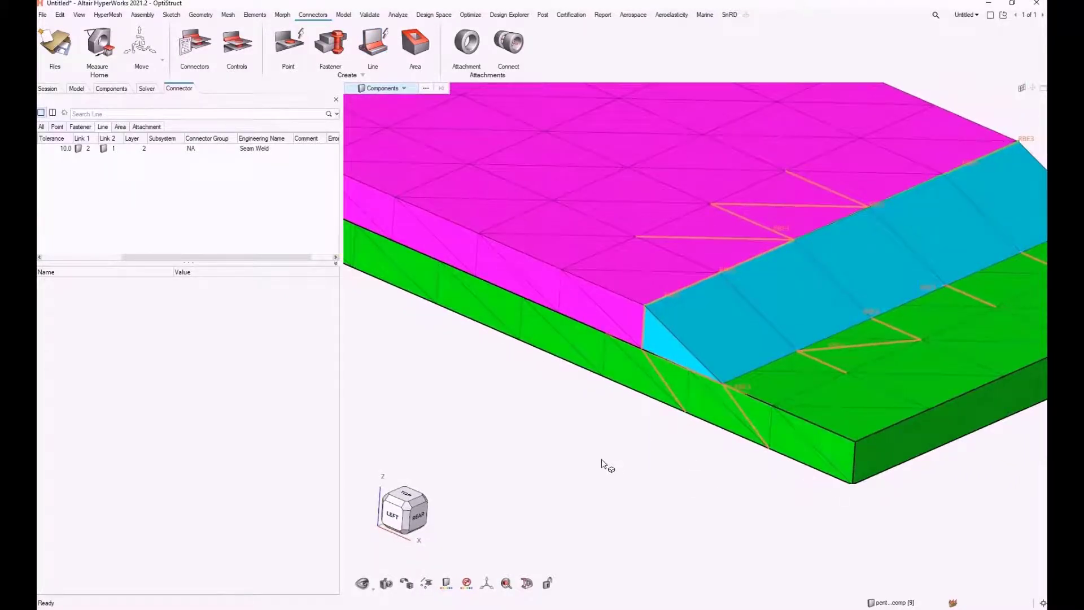
scroll(578, 458, down, 2)
Step: Isolate the penta weld component, show its adjacent components layer by layer, and inspect the RBE3 connections from below
click(687, 356)
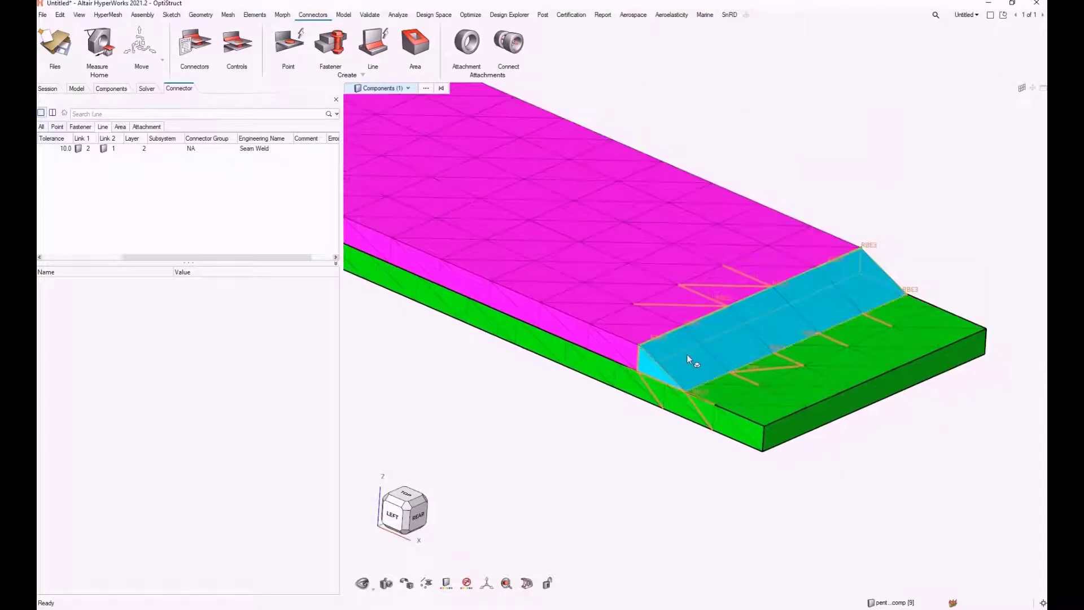
key(i)
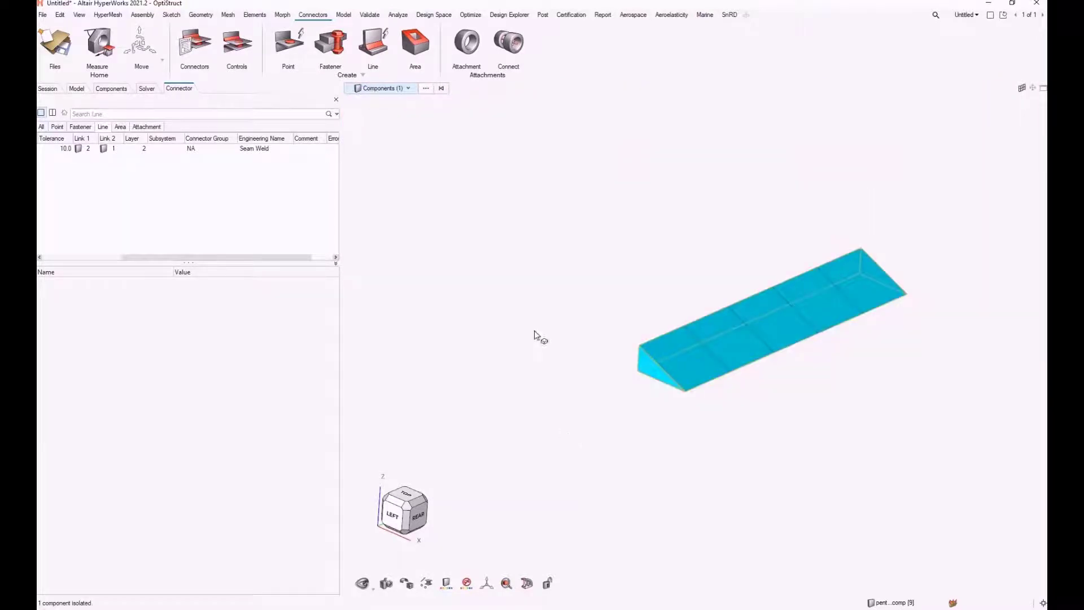
key(shift+a)
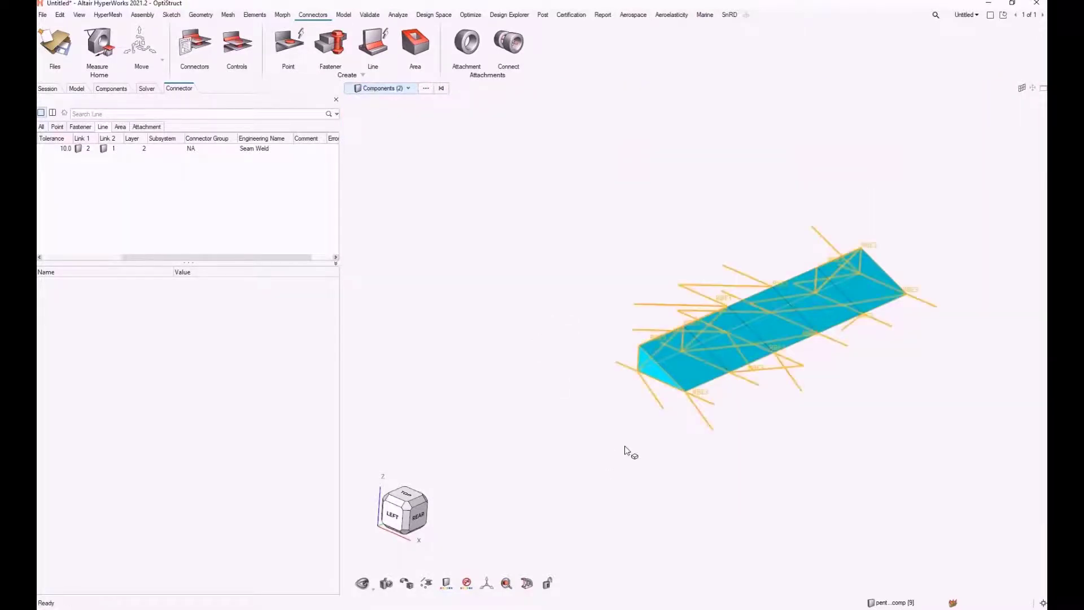
middle_drag(627, 448, 881, 363)
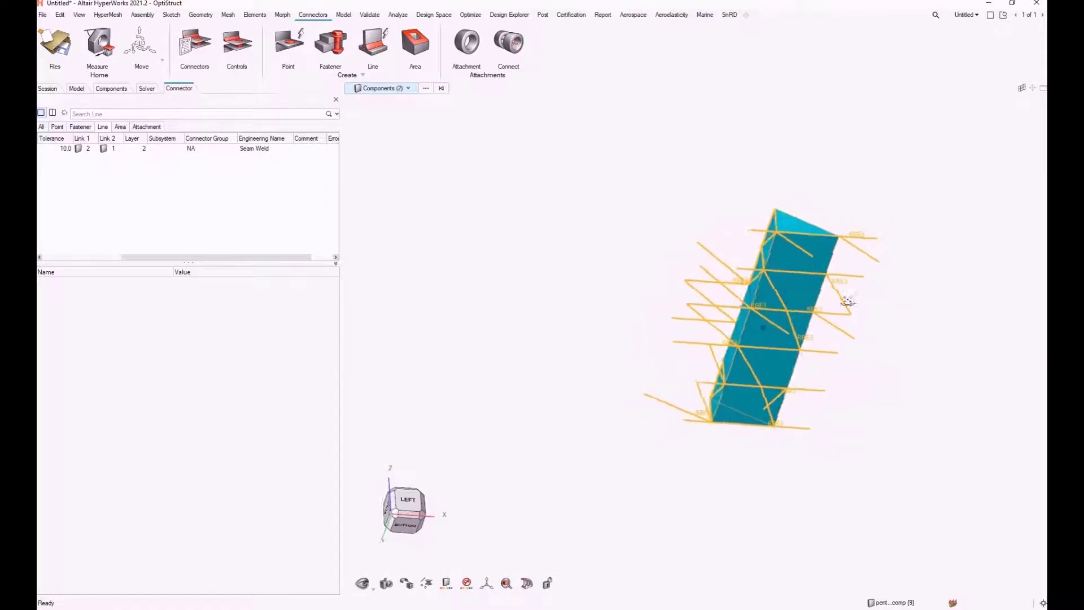
key(shift+a)
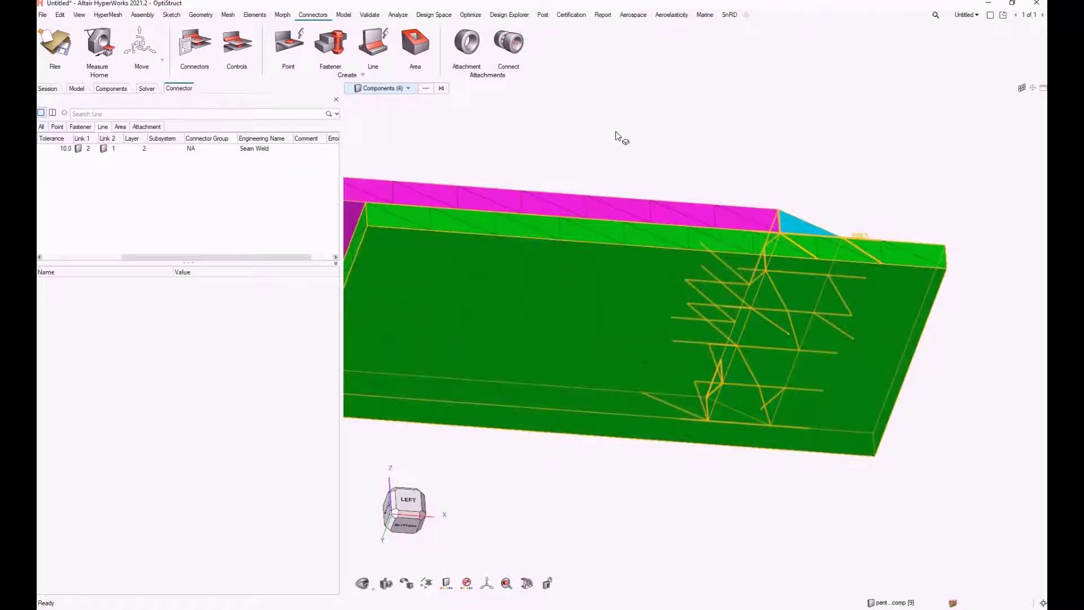
middle_drag(617, 138, 583, 310)
Step: Isolate the penta weld component again and select all of its elements
click(766, 337)
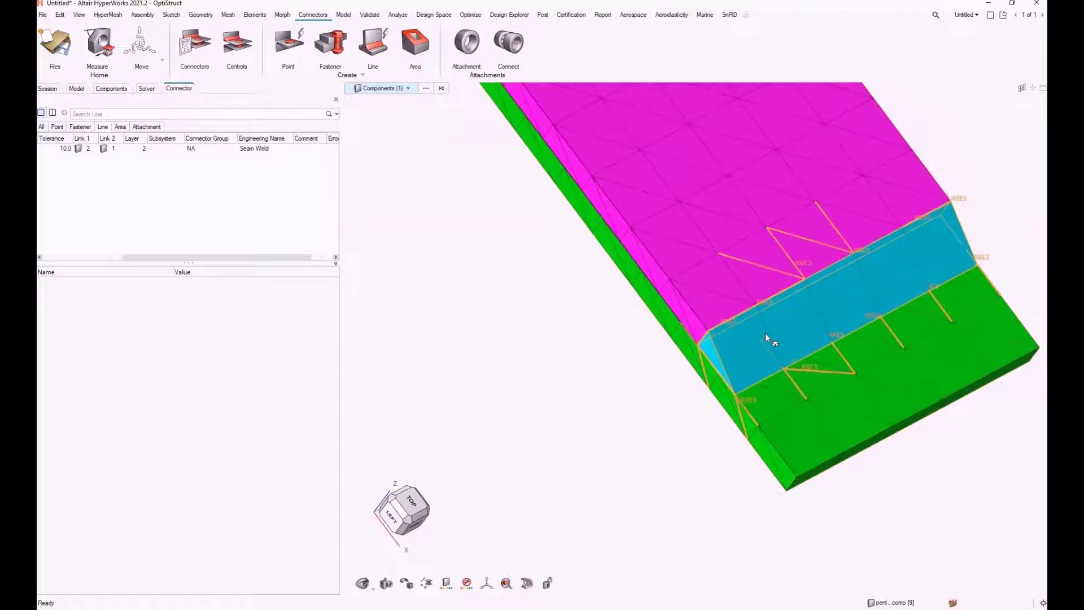
key(i)
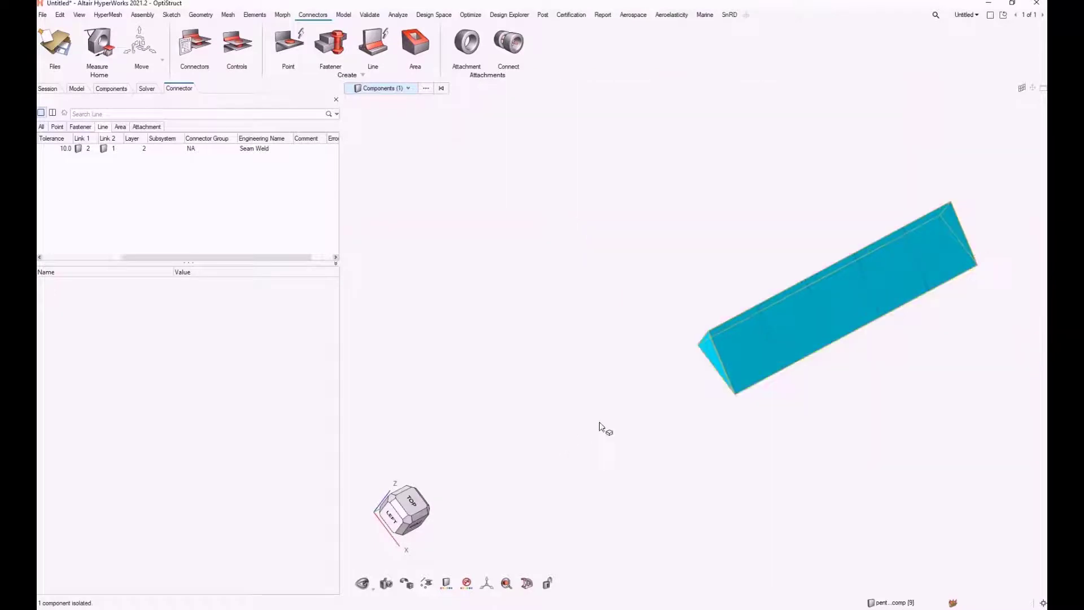
middle_drag(598, 423, 554, 340)
scroll(593, 411, down, 1)
key(e)
key(ctrl+a)
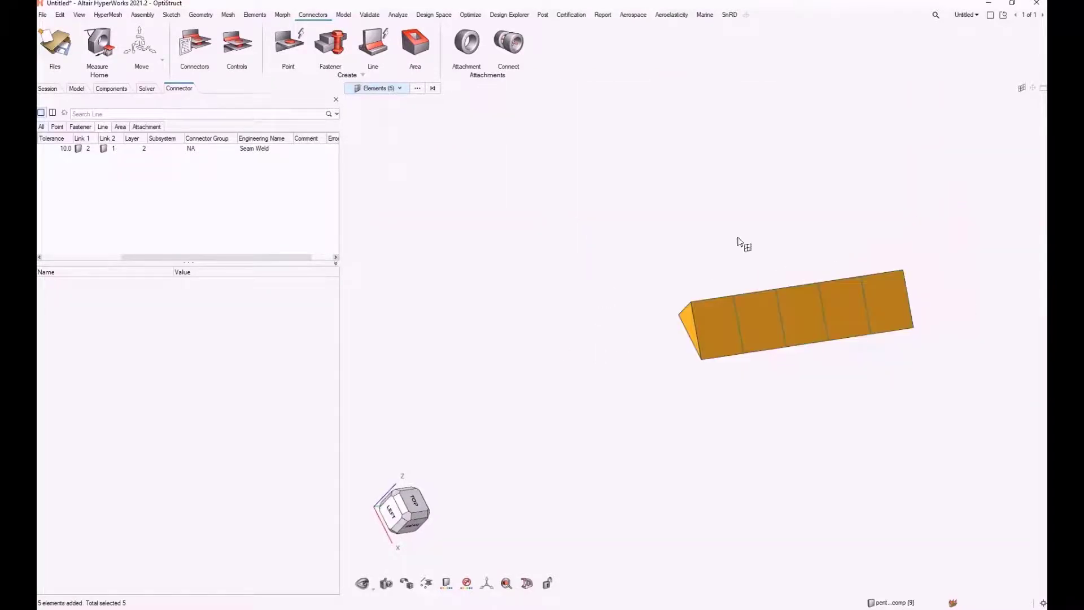
Step: Show the elements attached to the weld layer by layer, inspect the connections to both plates, and clear the selection
middle_drag(739, 237, 699, 169)
key(j)
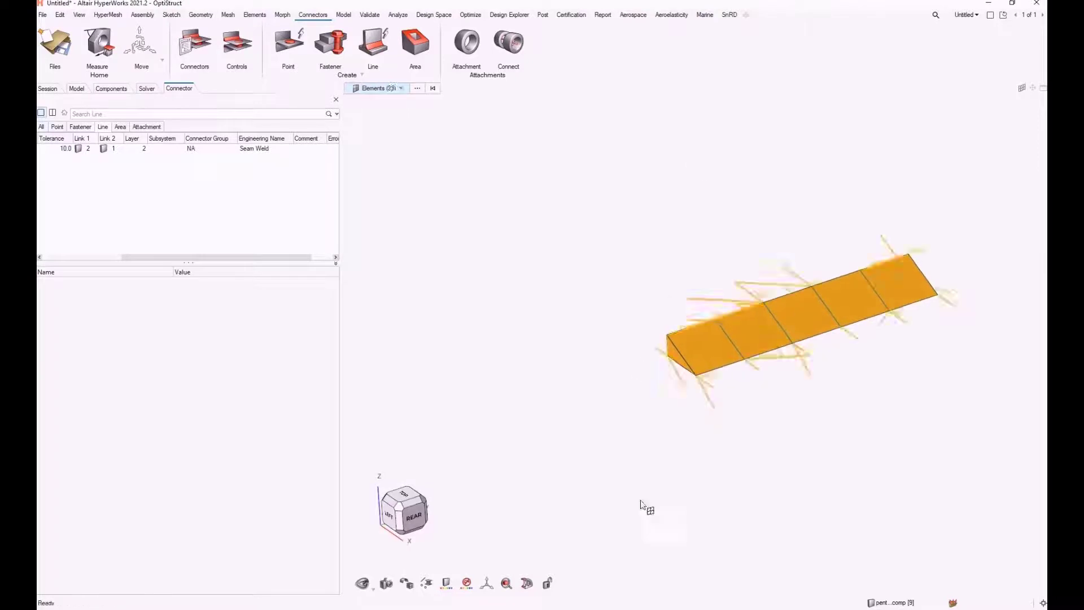
scroll(661, 410, up, 2)
key(j)
mouse_move(677, 414)
middle_down()
mouse_move(735, 399)
mouse_move(706, 393)
mouse_move(673, 406)
mouse_move(668, 421)
middle_up()
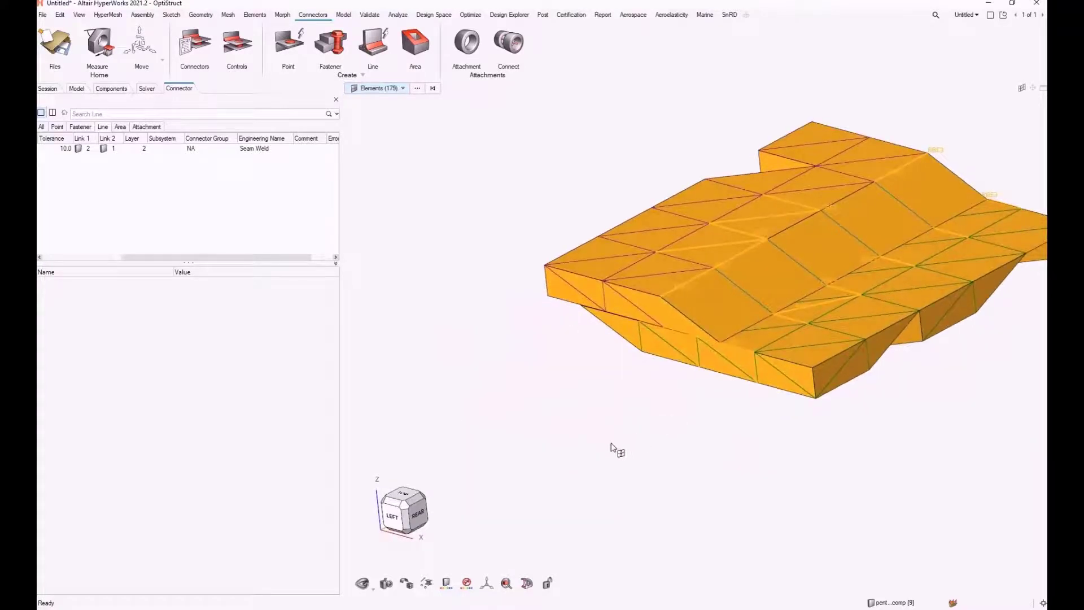
key(Escape)
right_drag(644, 443, 540, 502)
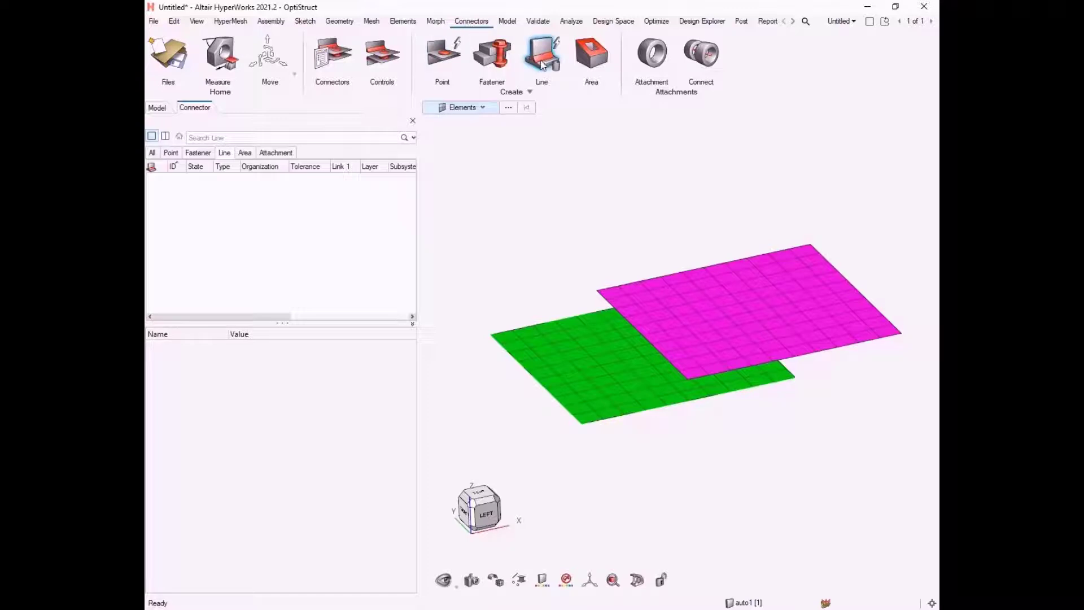
Step: Start a new line connector from a node list and enable the path preview for By Path advanced selection
click(542, 64)
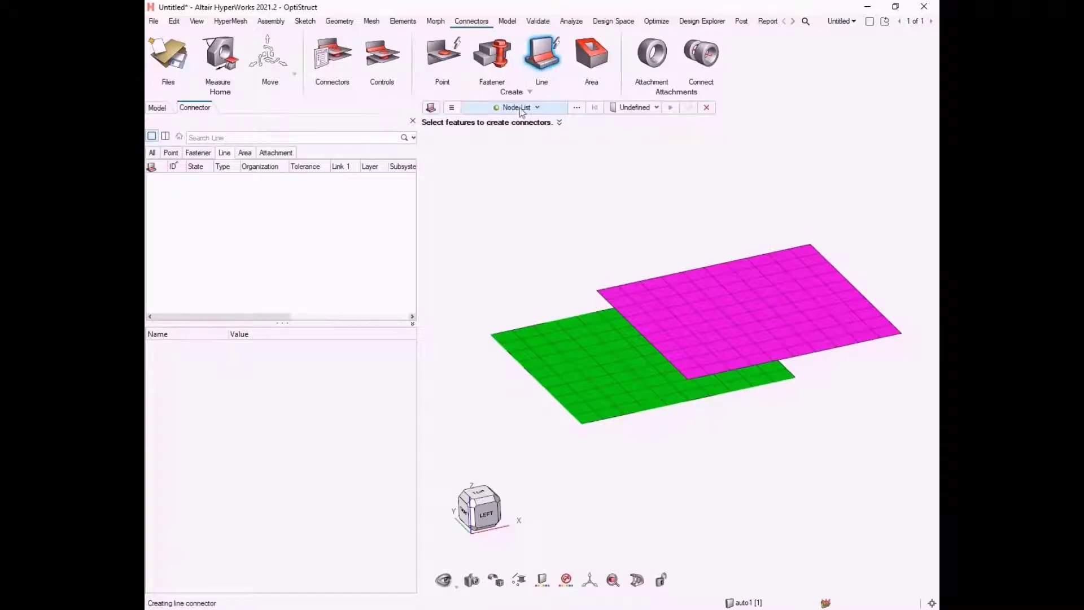
click(522, 108)
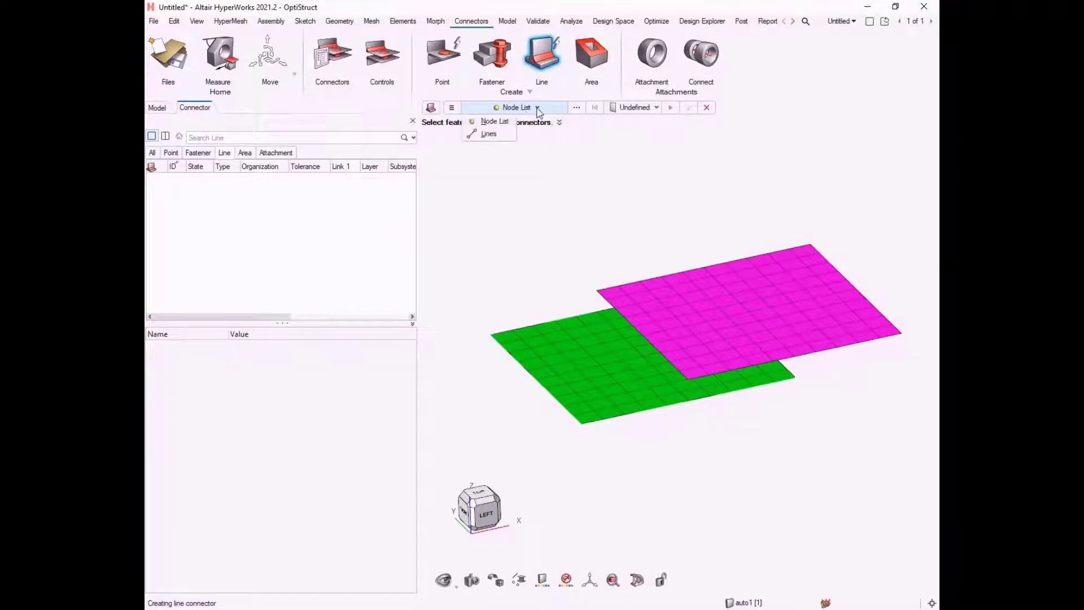
click(489, 123)
click(576, 108)
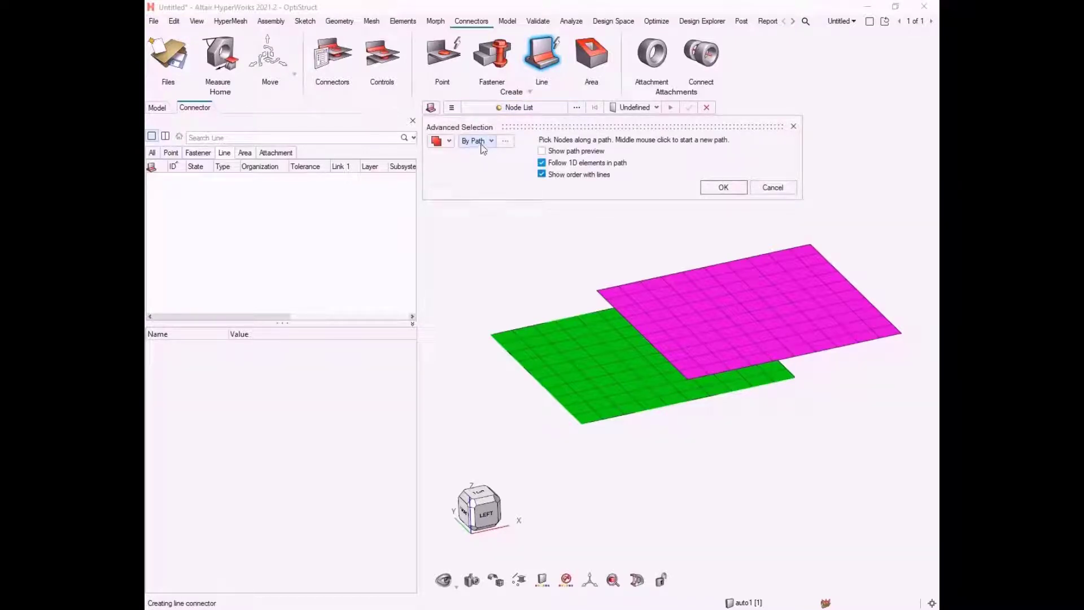
click(555, 152)
Step: Select the node path along the magenta plate's edge above the green plate and accept it to create an undefined line connector
click(597, 291)
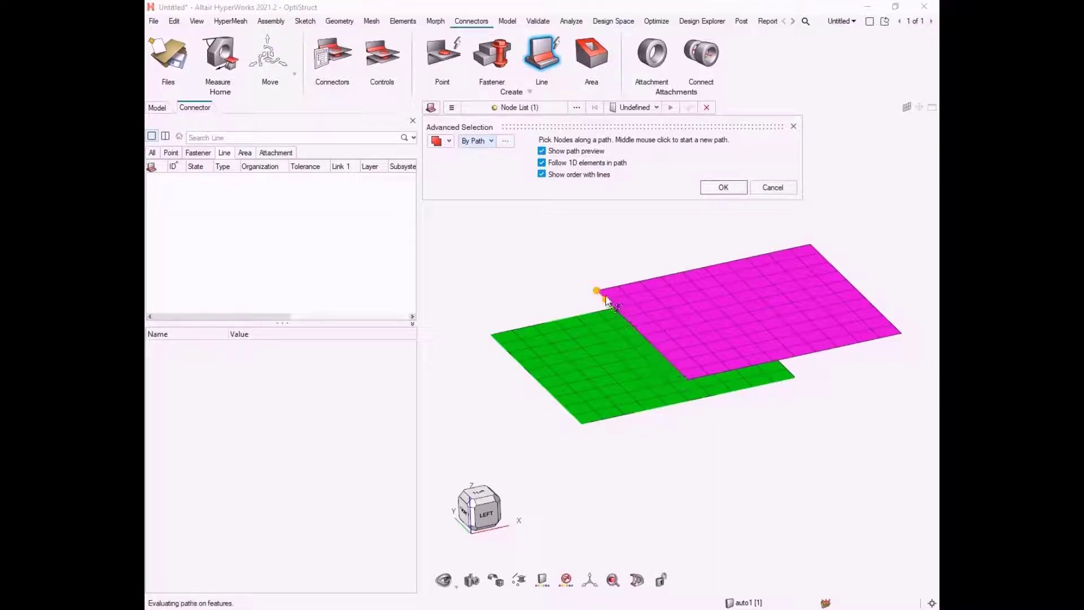
click(689, 379)
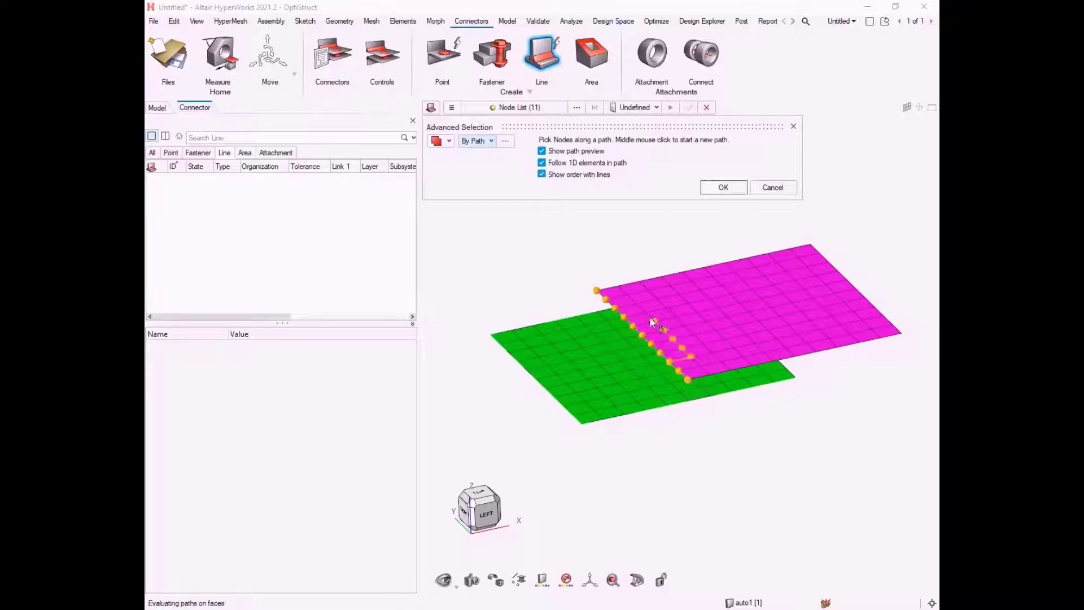
click(737, 191)
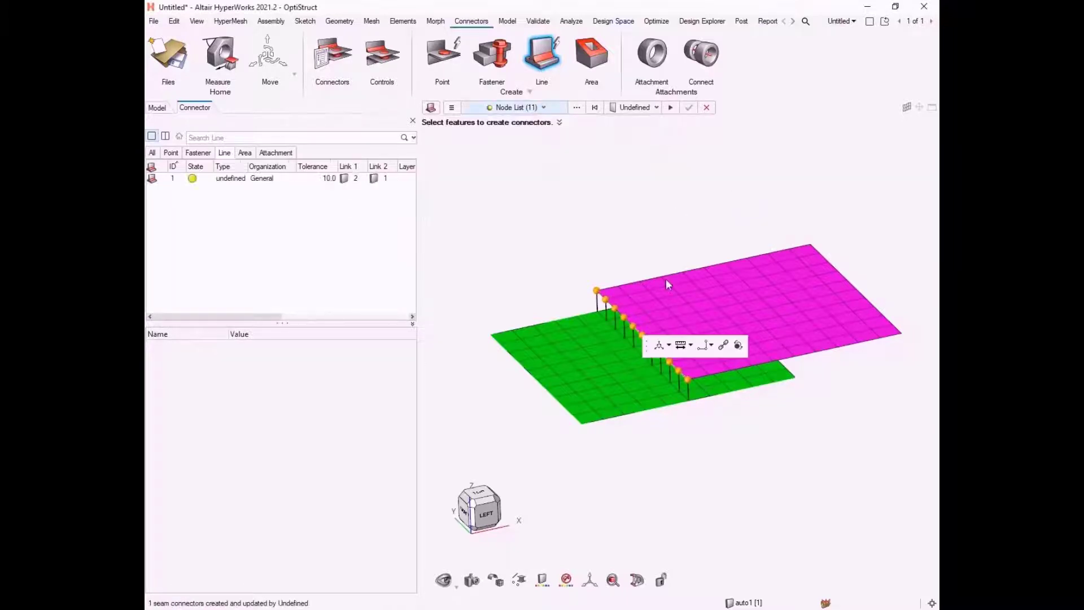
scroll(688, 431, up, 4)
right_drag(689, 431, 744, 511)
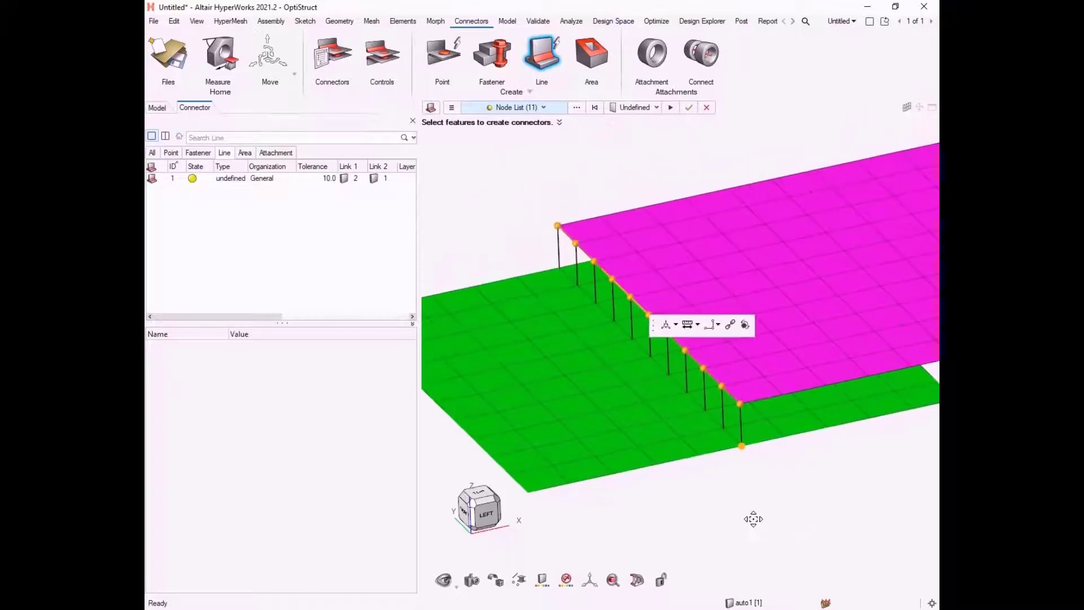
Step: Create a new line connector control of type rod with Retain Nodes enabled
click(657, 108)
click(639, 133)
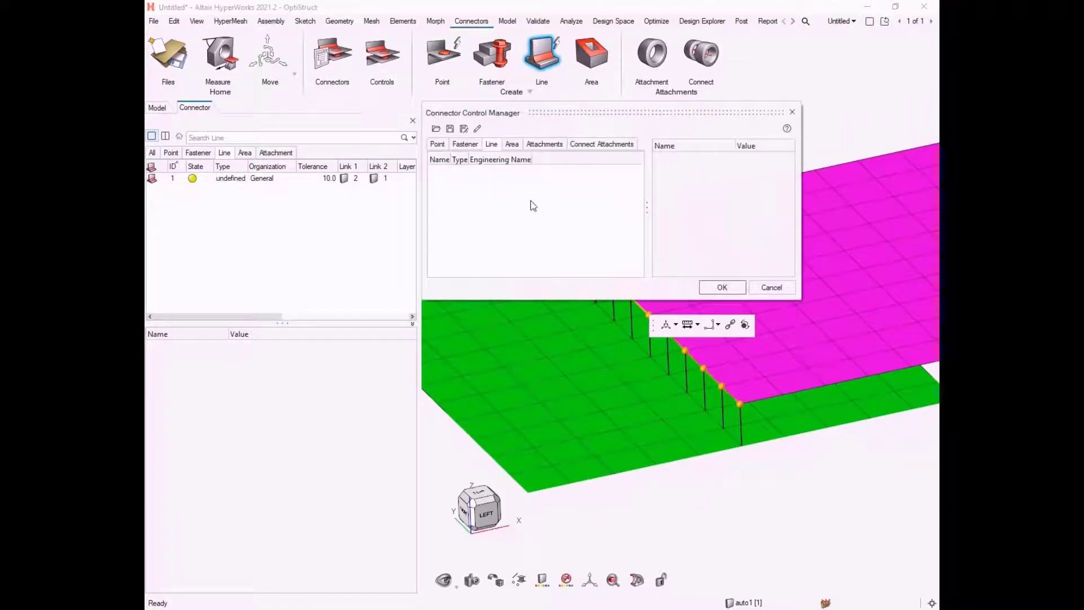
click(535, 192)
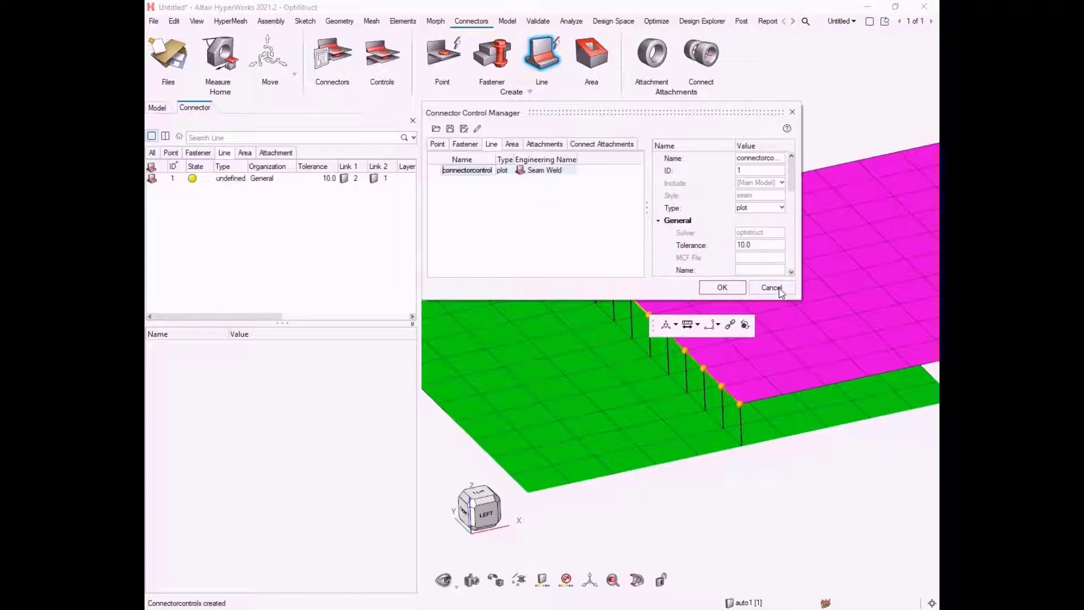
drag(798, 299, 937, 490)
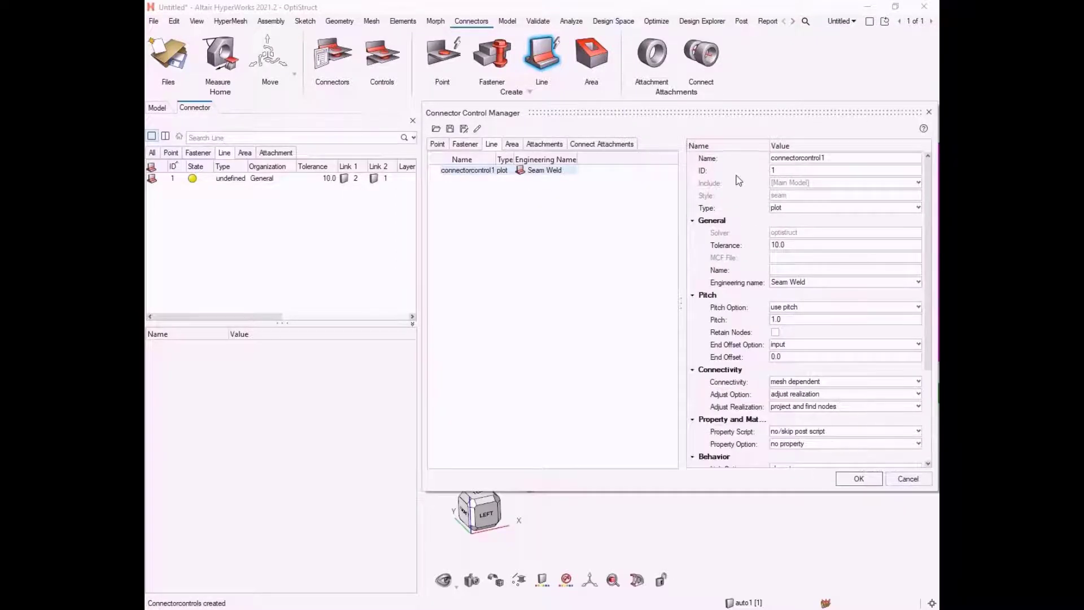
click(806, 209)
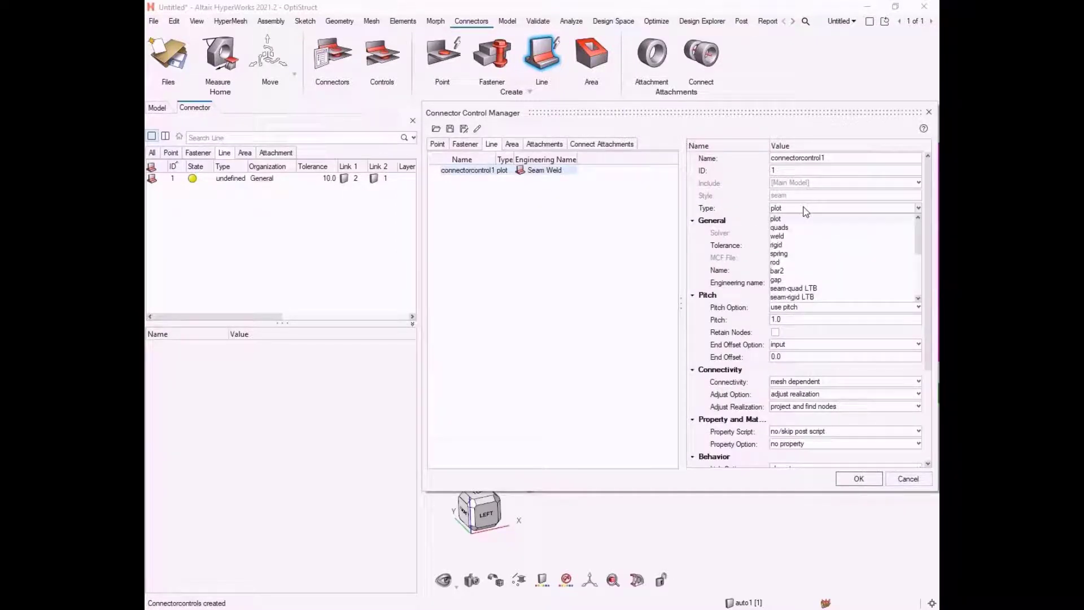
click(784, 262)
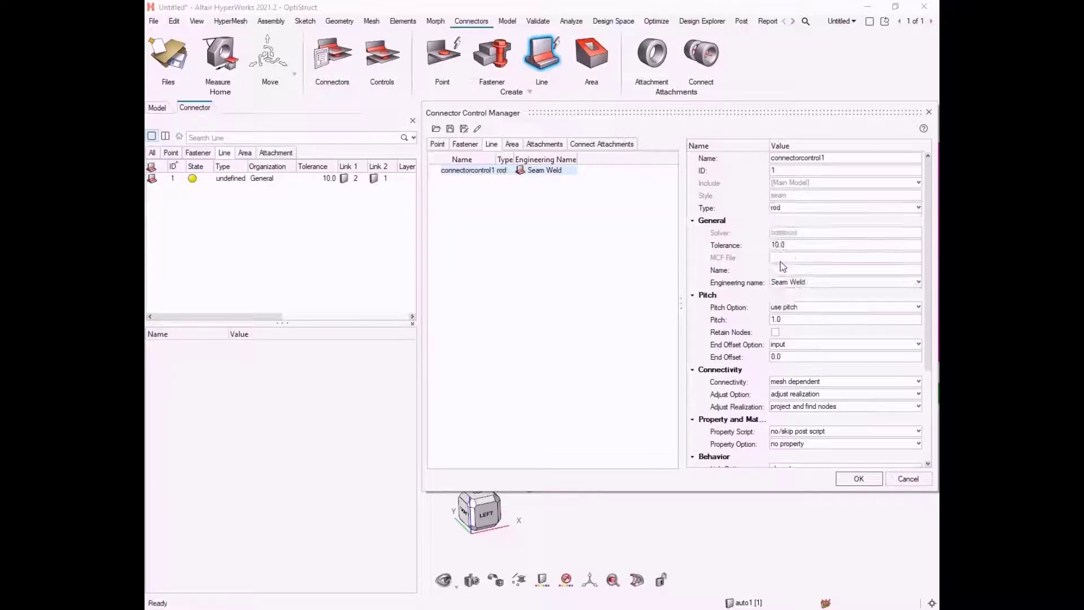
click(776, 334)
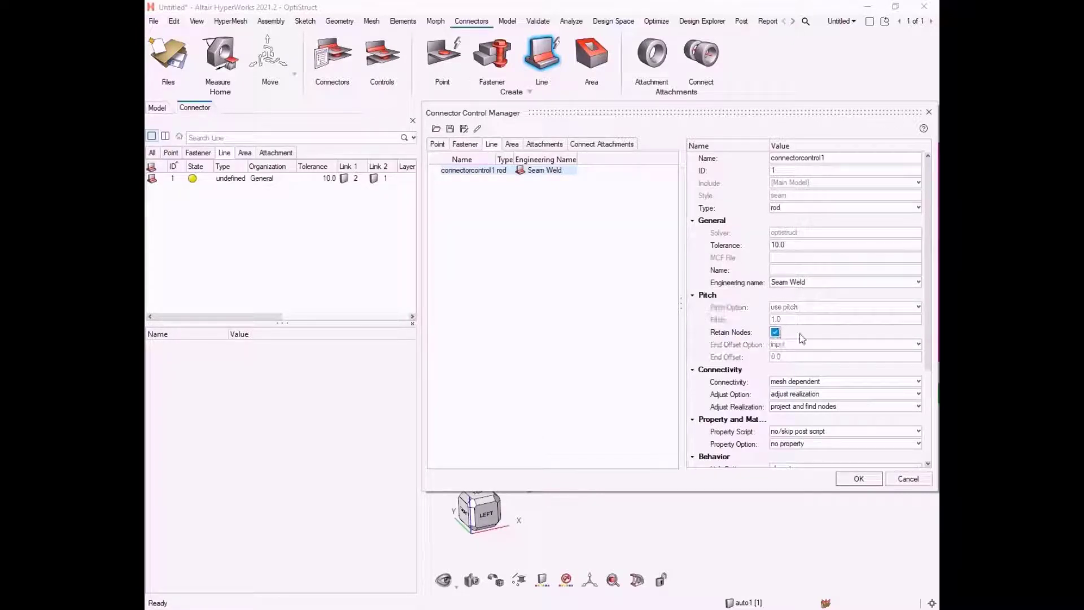
click(859, 480)
Step: Assign connectorcontrol1 to the new line connector on the magenta plate's edge and realize it
click(656, 108)
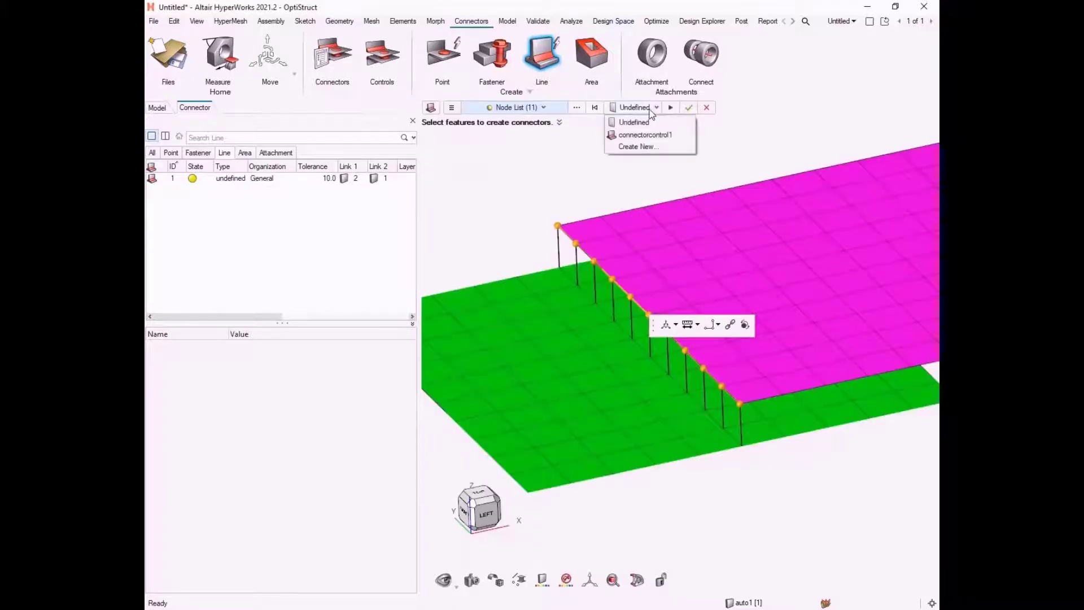
click(635, 136)
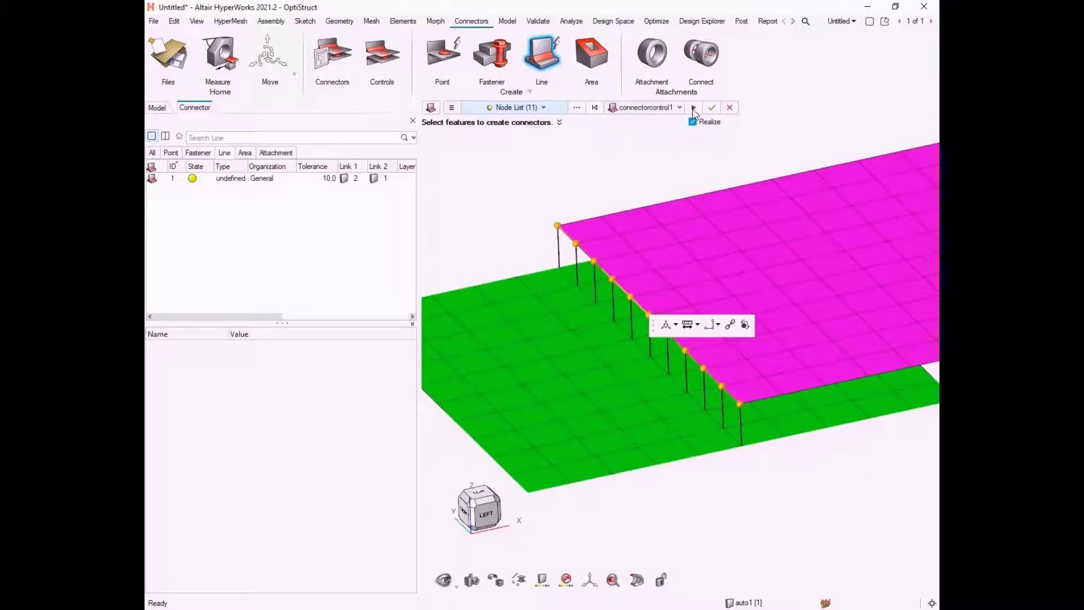
click(693, 108)
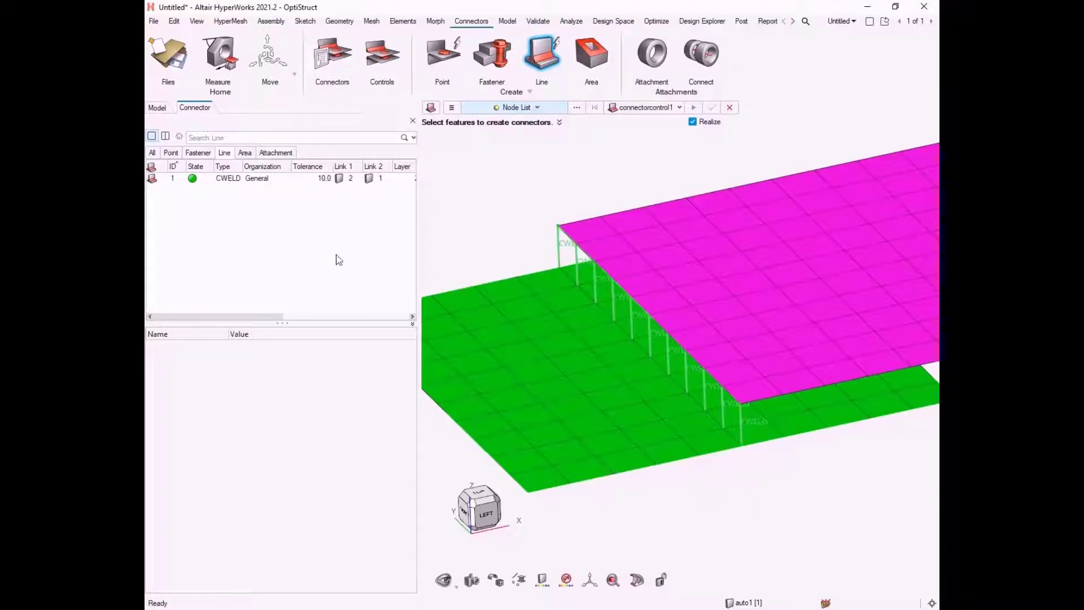
Step: Inspect the realized line connector's attributes, close the creation tool and examine the welds between the plates
click(249, 180)
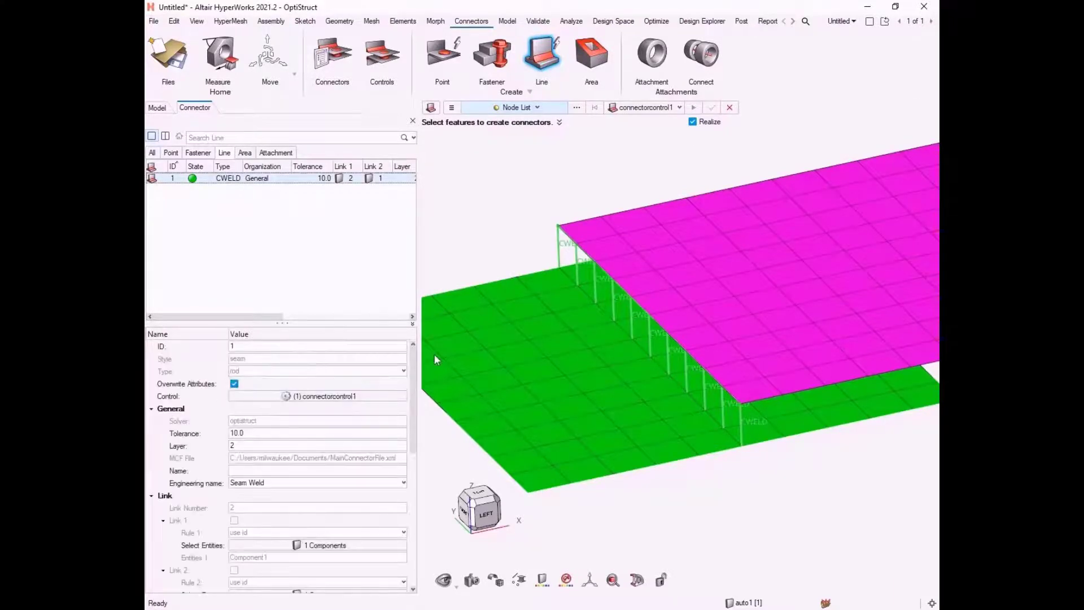
right_click(638, 161)
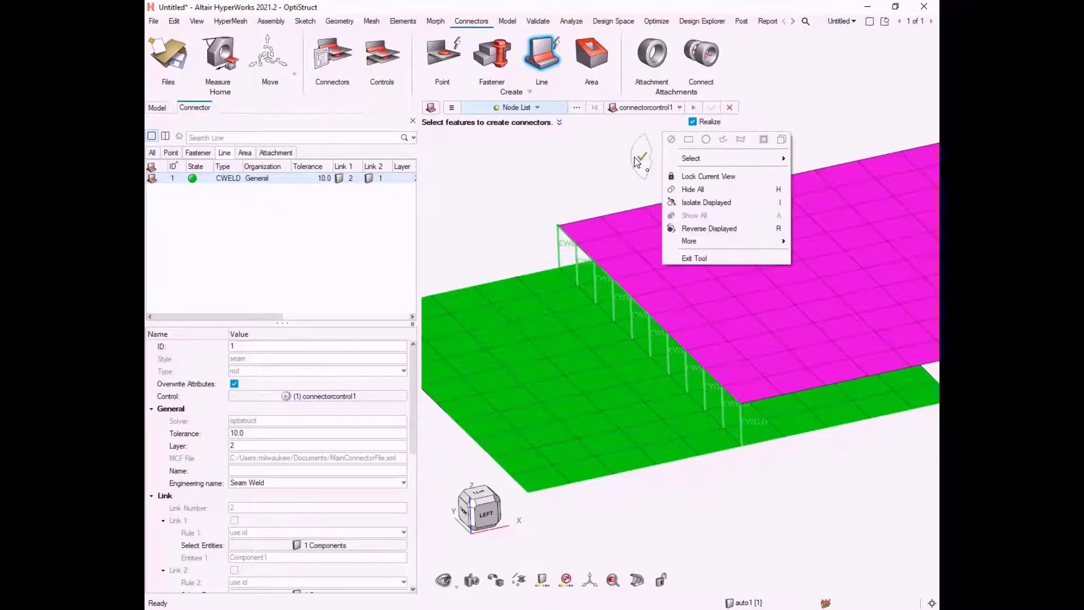
click(637, 163)
scroll(636, 163, down, 4)
right_drag(638, 165, 653, 177)
middle_drag(790, 431, 770, 380)
scroll(766, 369, up, 2)
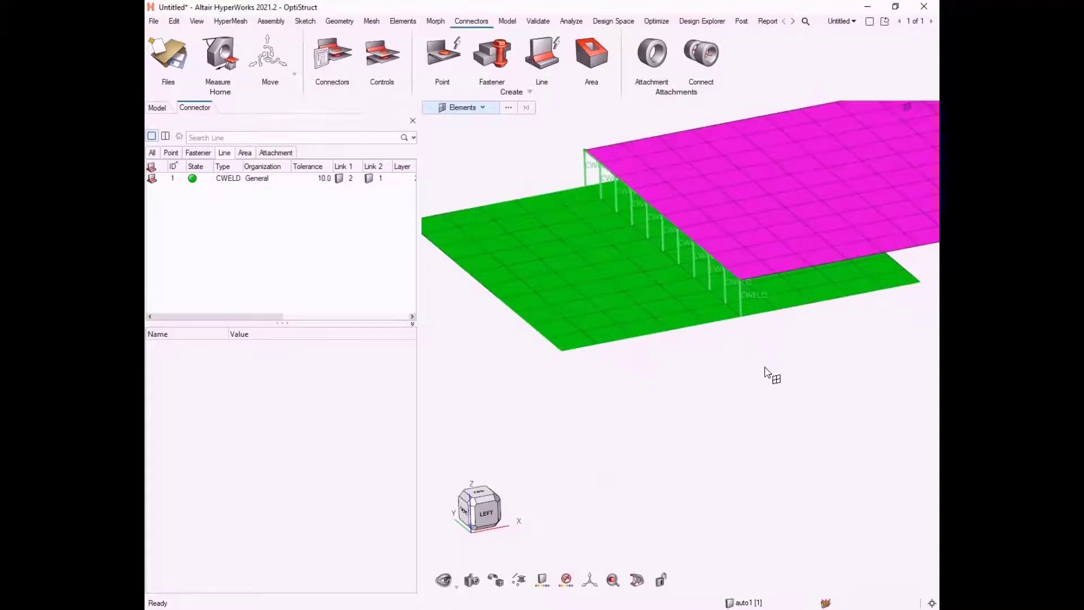
scroll(780, 395, down, 1)
scroll(802, 430, down, 1)
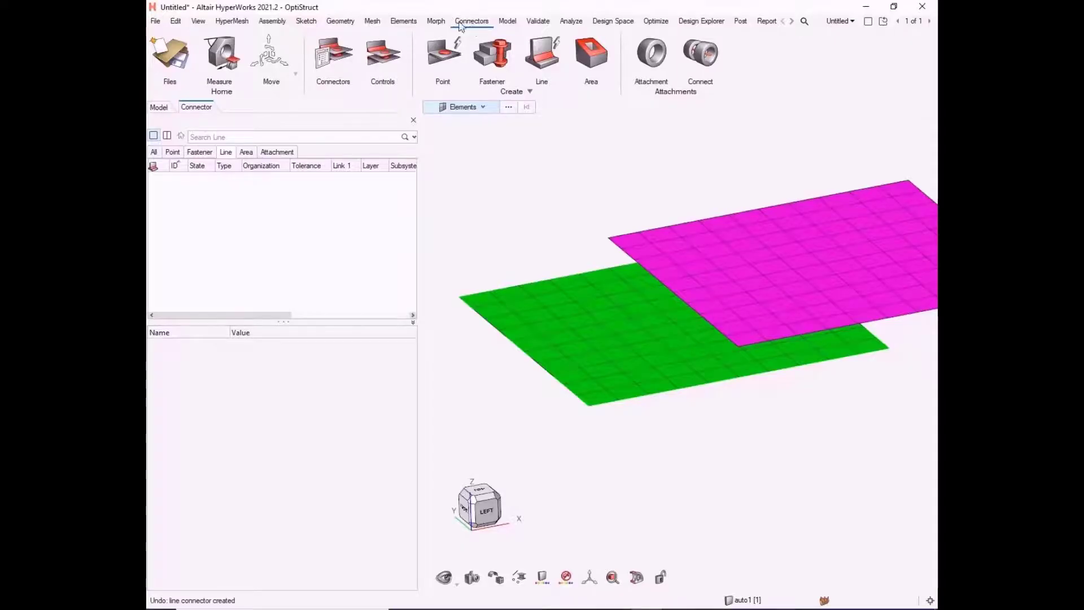
Step: Automatically create line connectors between the green and magenta plate components, keeping the default 1.00 search distance and spacing
click(560, 50)
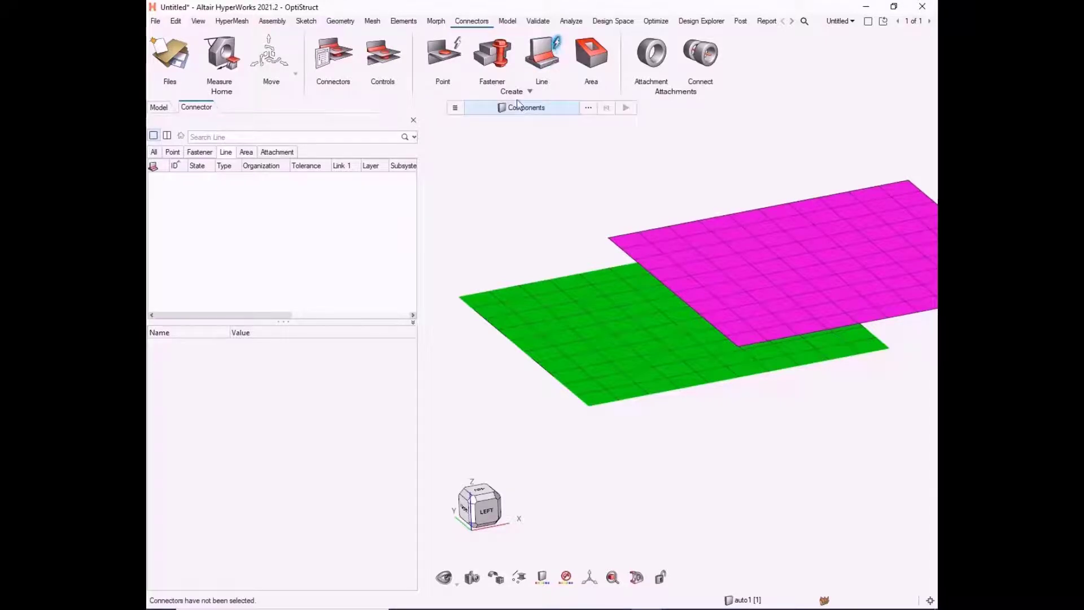
click(455, 109)
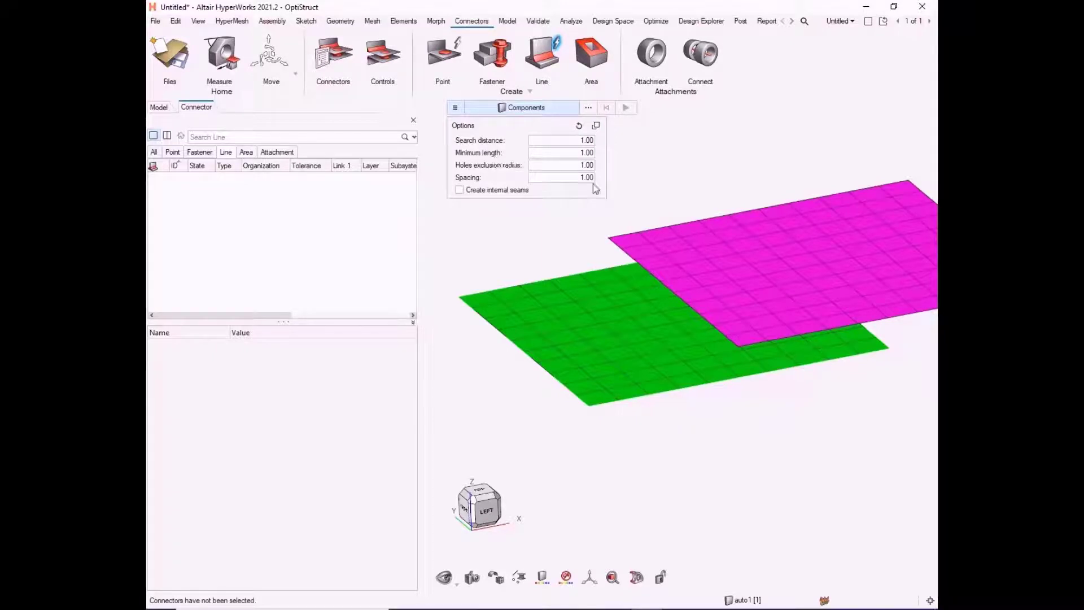
drag(641, 249, 865, 429)
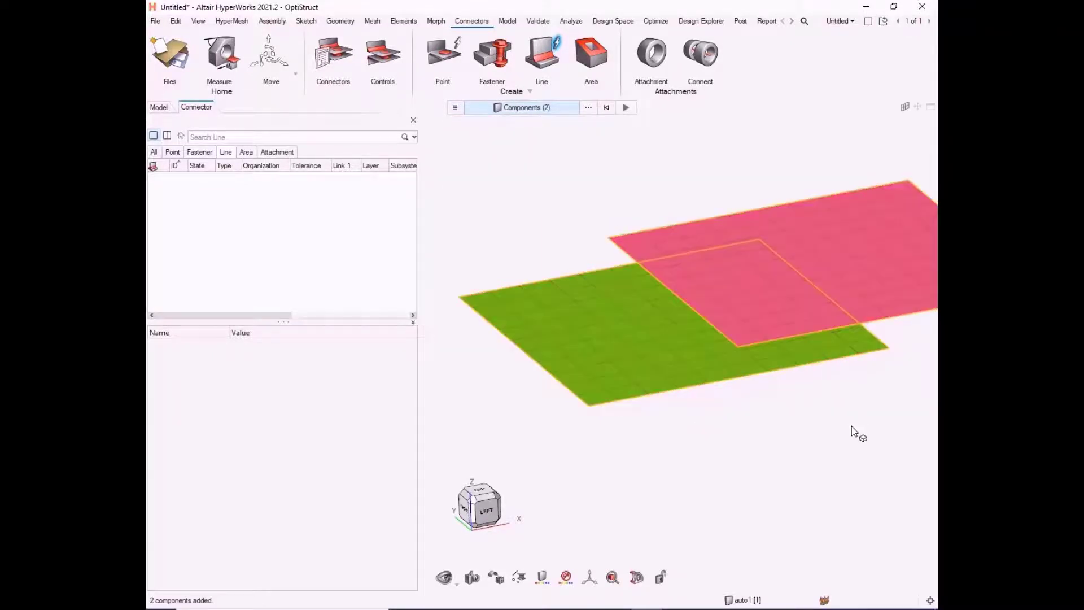
click(626, 108)
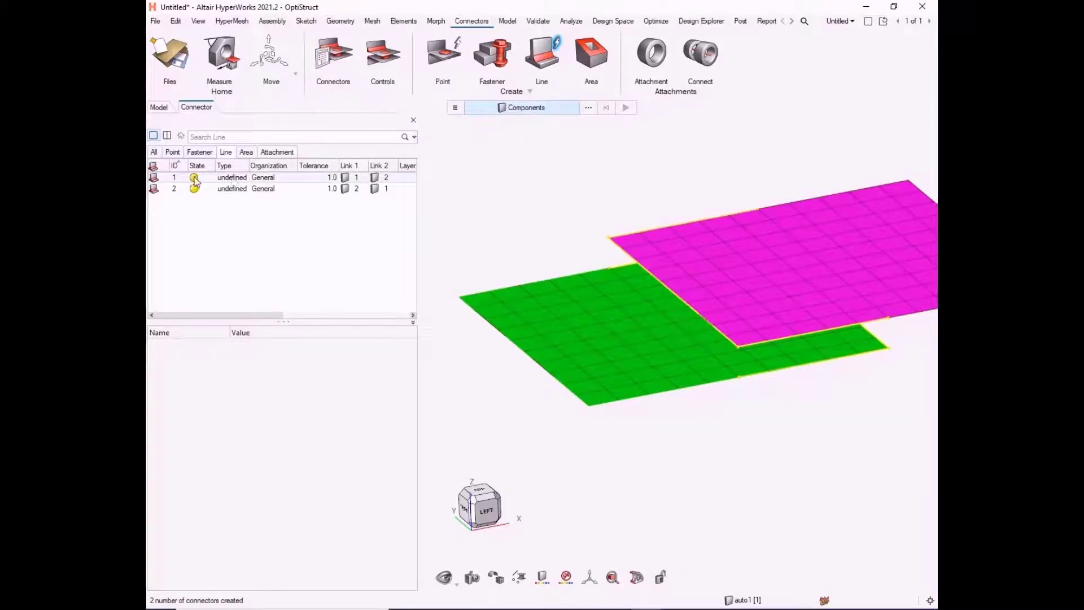
Step: Review the attributes of the two automatically created line connectors and locate them on the plates
click(217, 180)
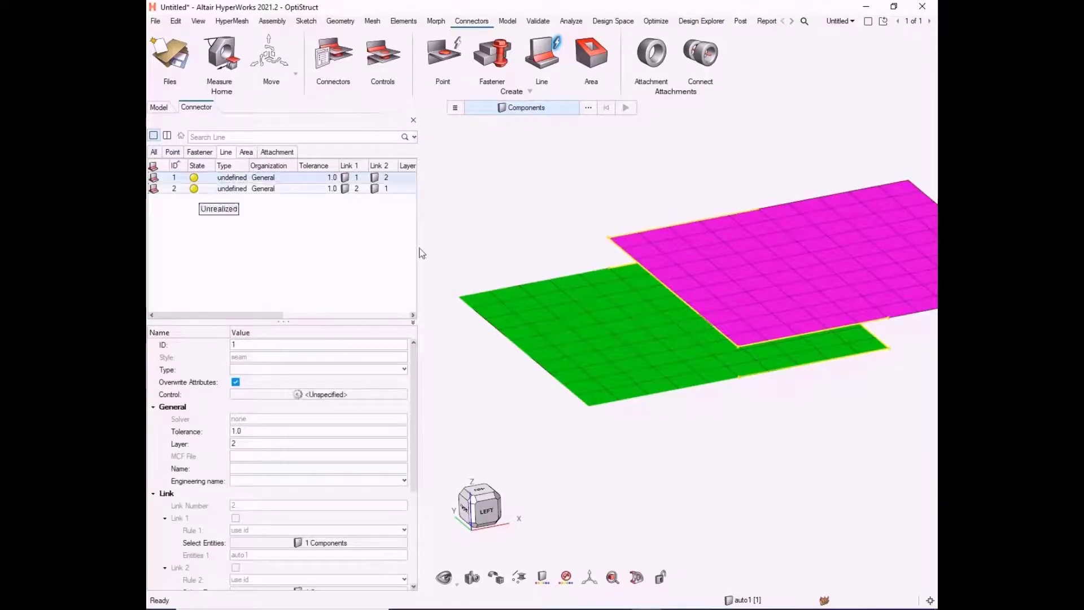
click(201, 189)
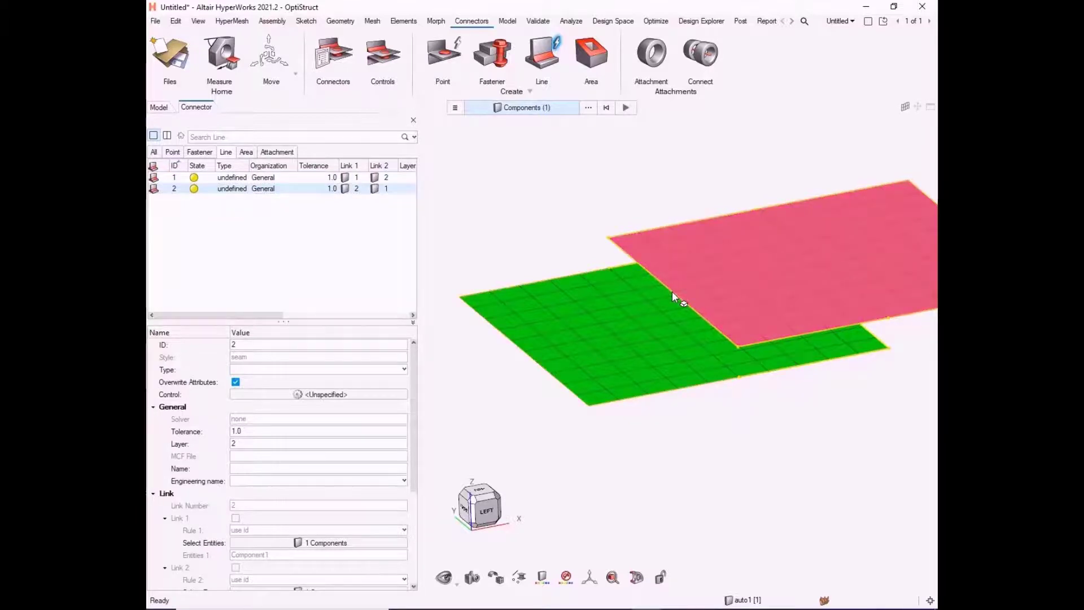
click(672, 291)
click(557, 182)
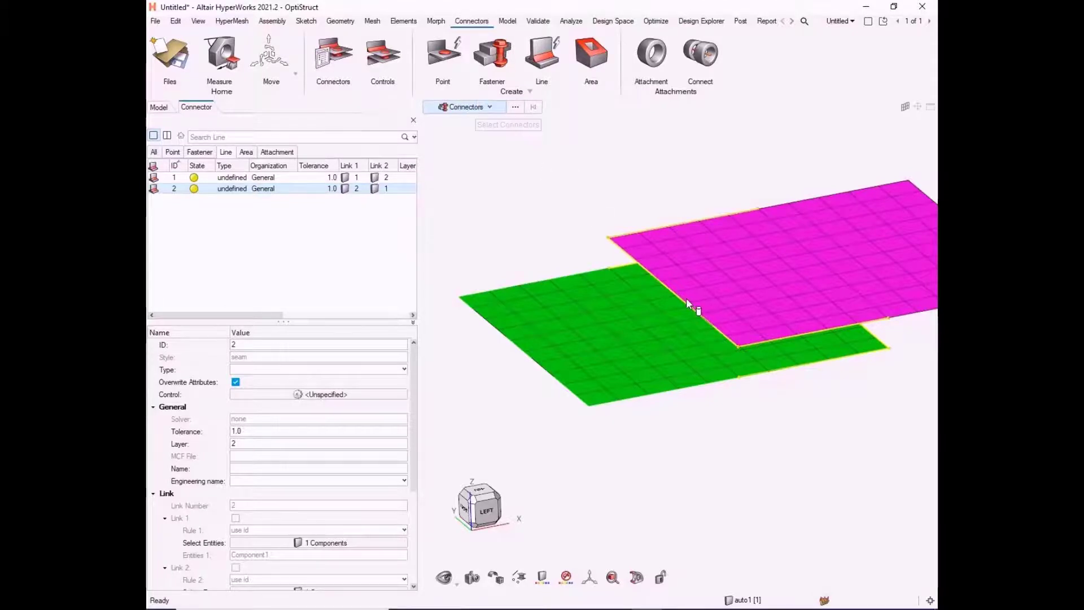
Step: Set the selection filter to connectors and open the seam connector along the magenta plate's edge for editing
click(489, 107)
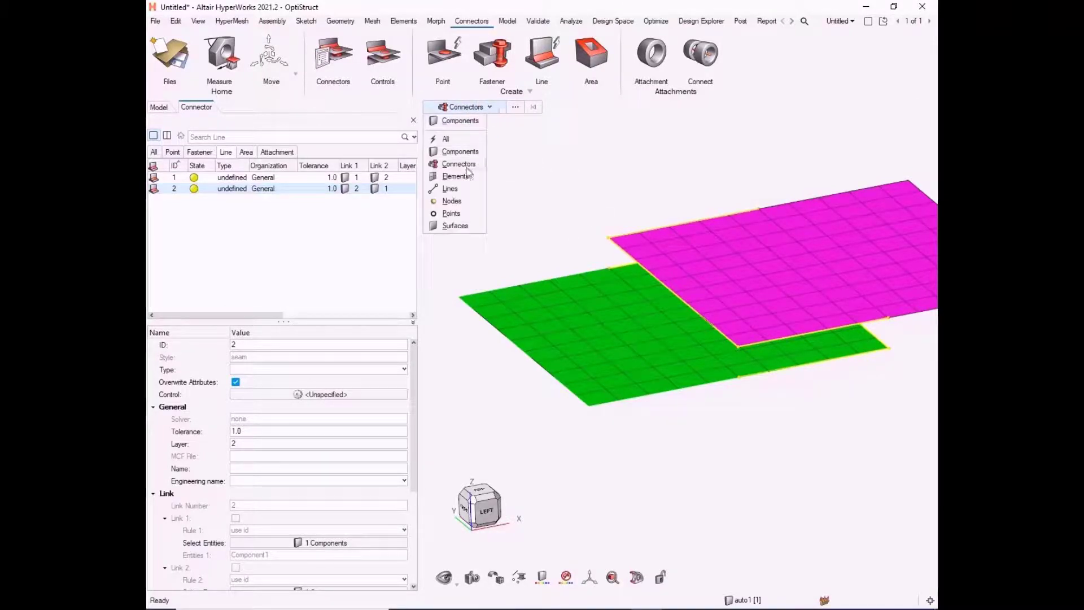
click(458, 164)
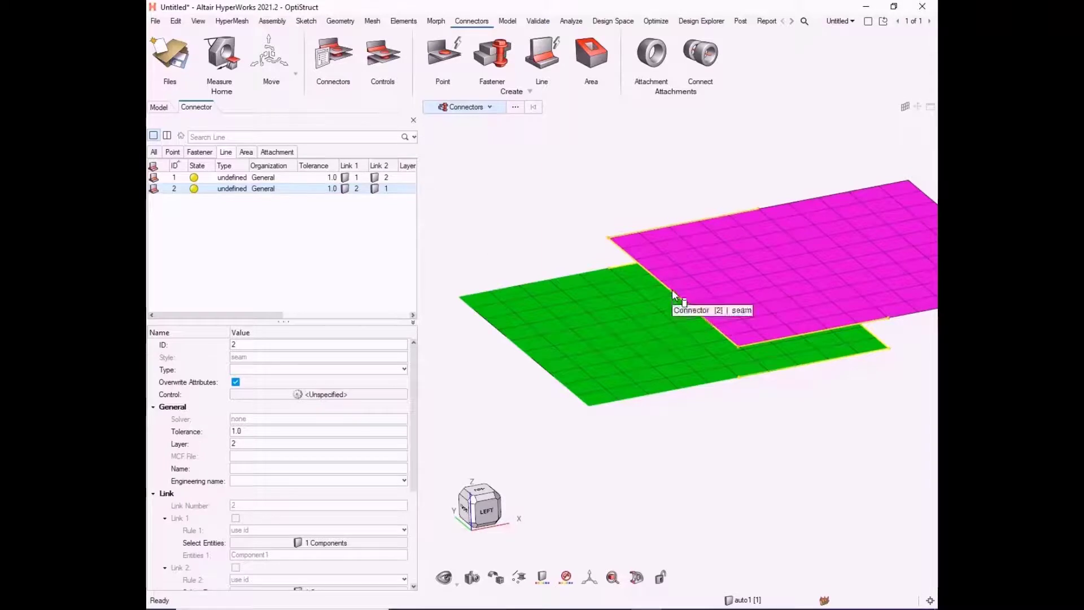
double_click(672, 290)
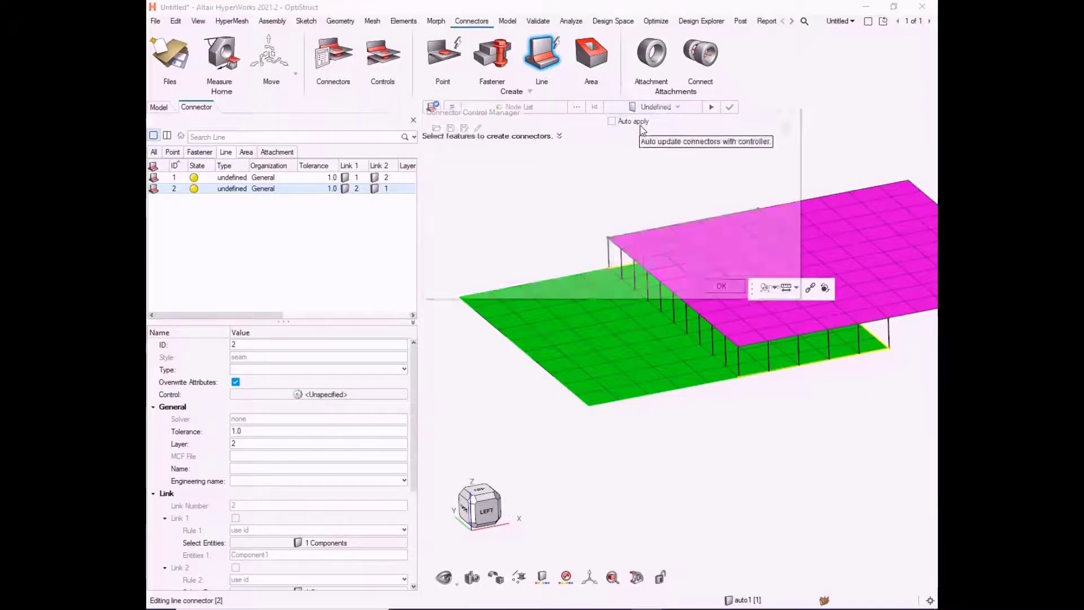
Step: Create a new connector control for the line connectors, set its type to rod and accept it
click(641, 122)
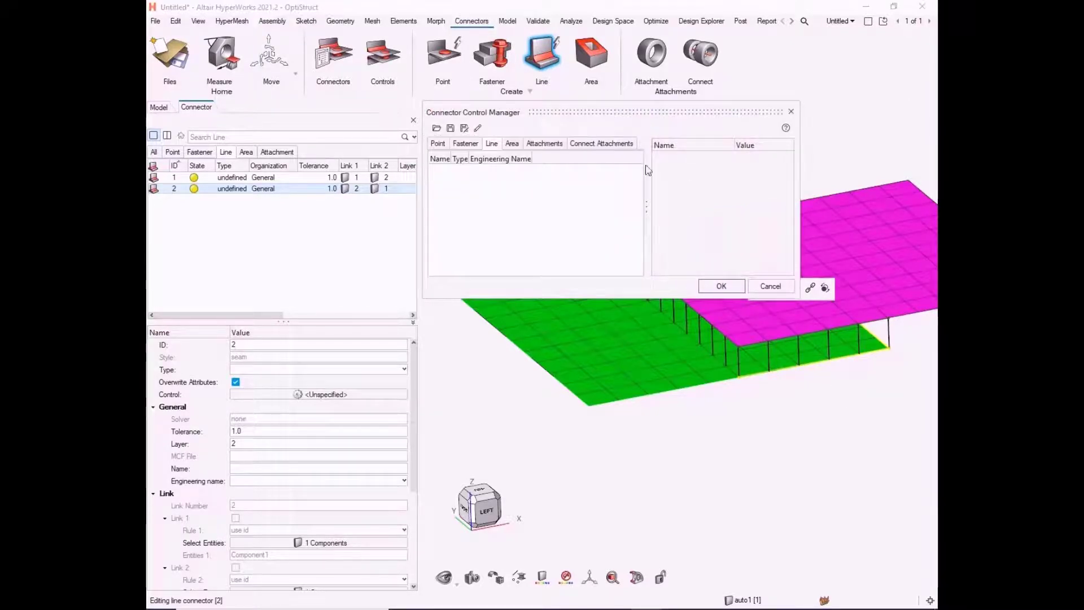
right_click(558, 192)
click(575, 198)
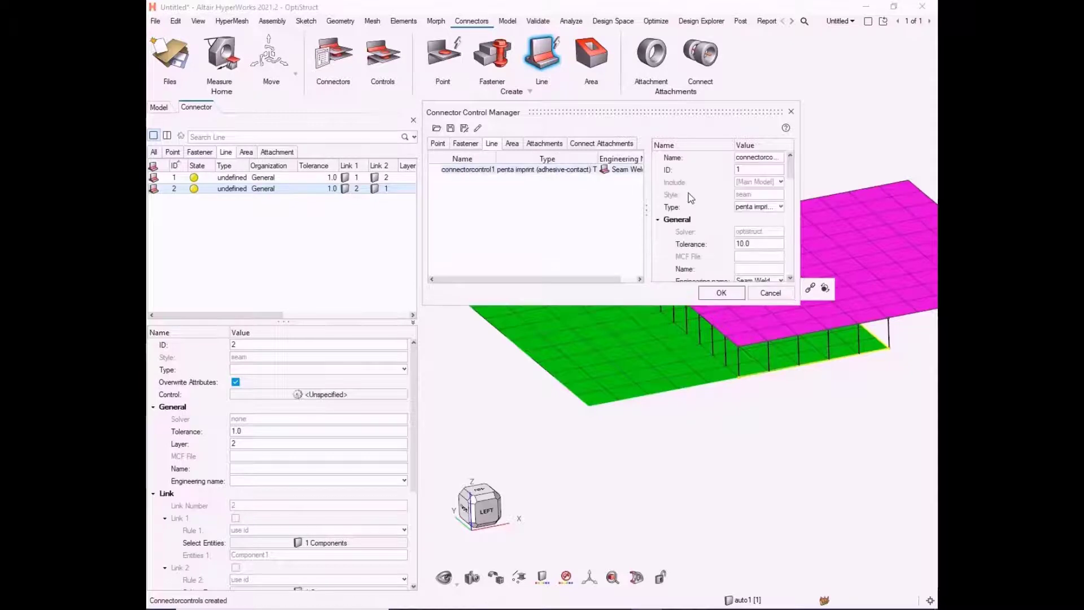
click(760, 208)
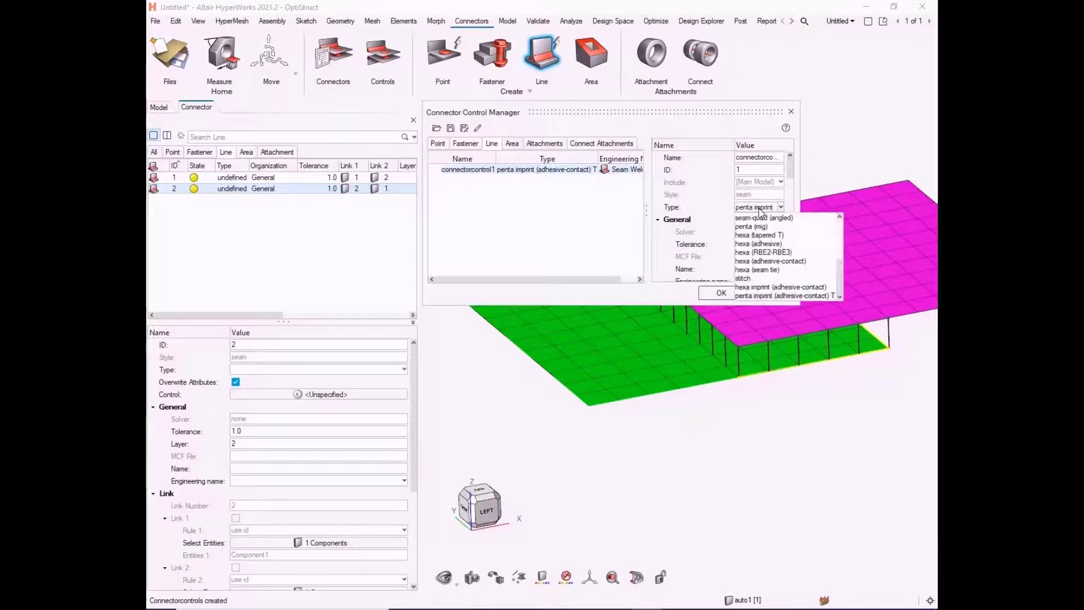
scroll(765, 282, up, 8)
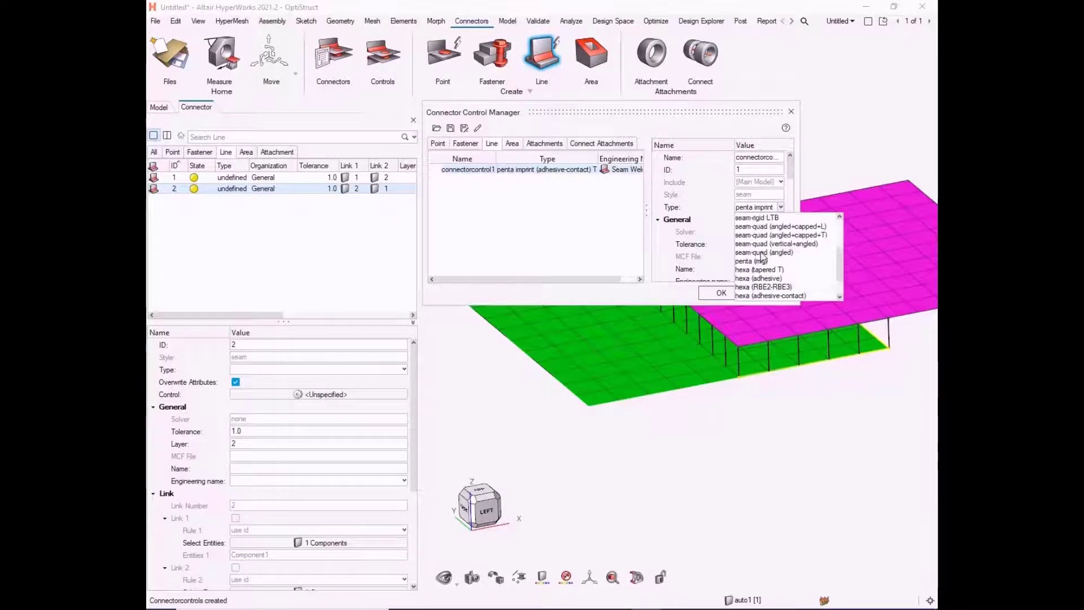
click(759, 263)
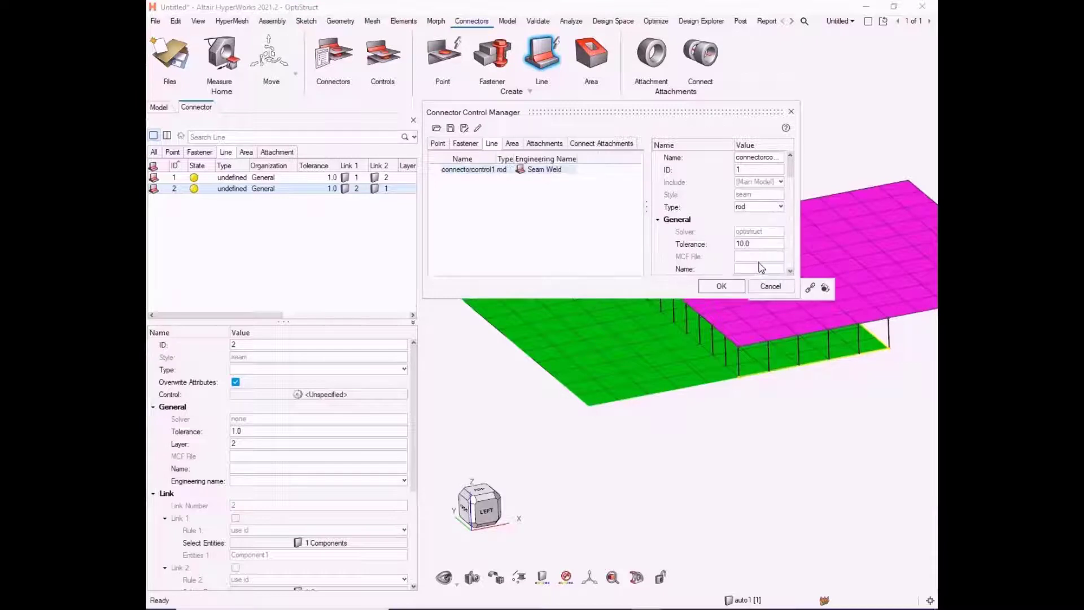
click(724, 288)
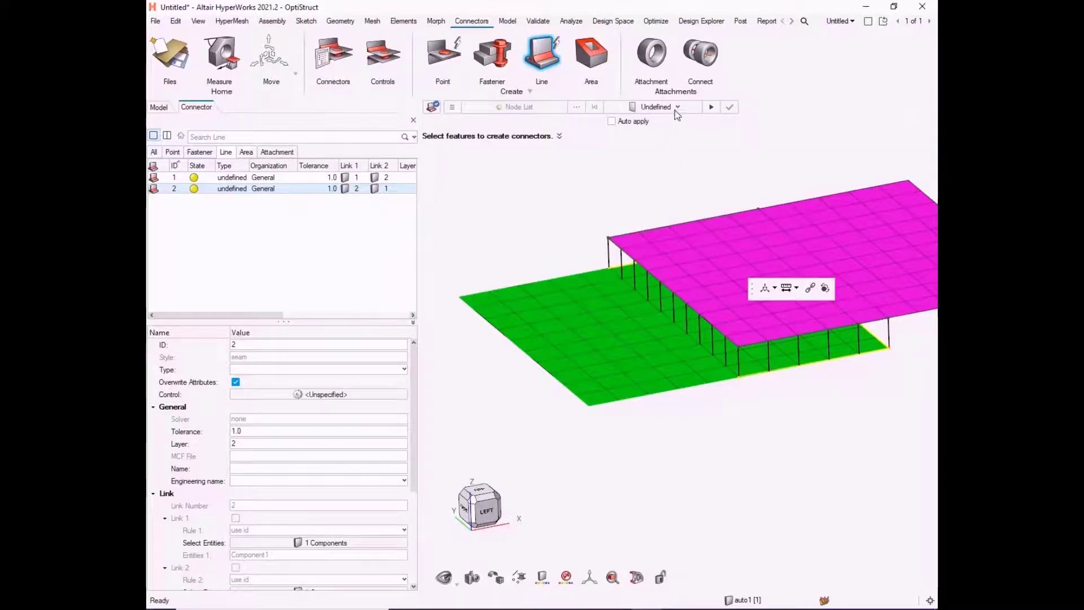
Step: Try to apply connectorcontrol1 to the edited line connector with Auto apply enabled, and accept the edit
click(655, 107)
click(644, 119)
click(632, 121)
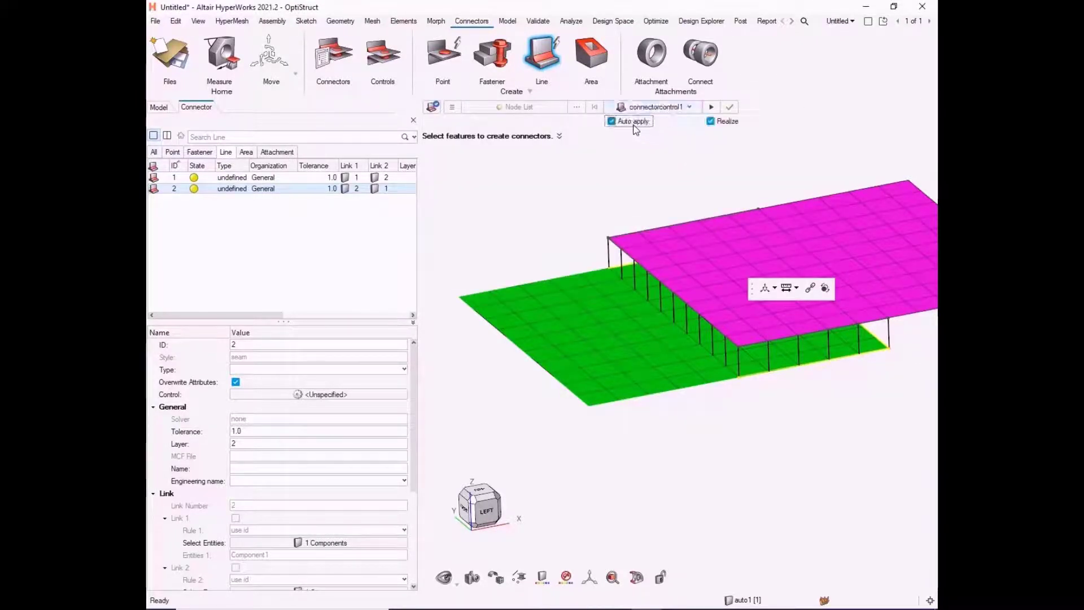
click(730, 109)
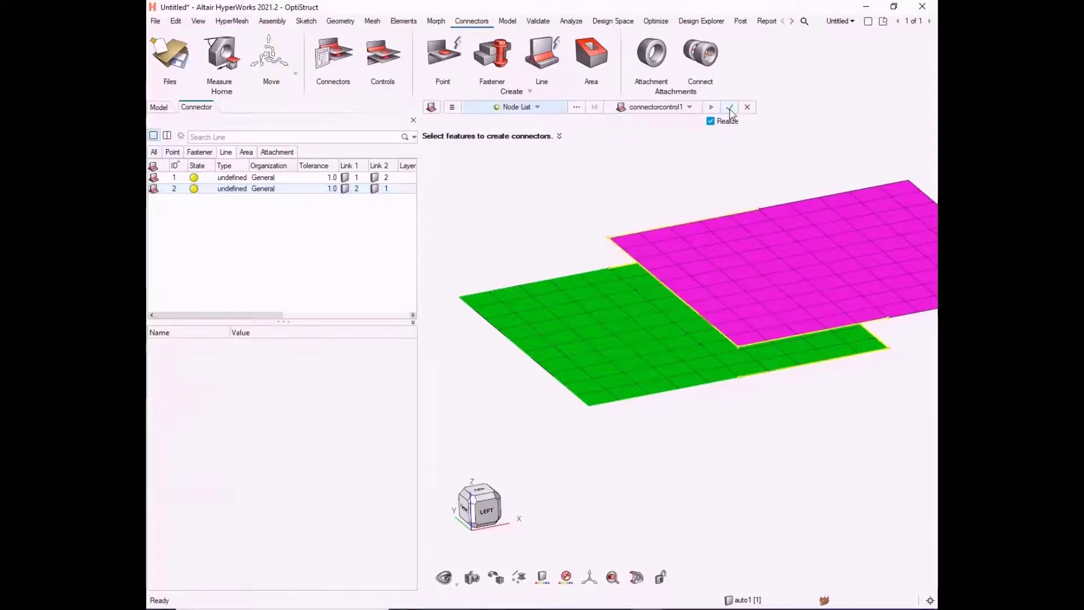
Step: Assign connectorcontrol1 as the control of line connector 2 through its attributes
click(208, 178)
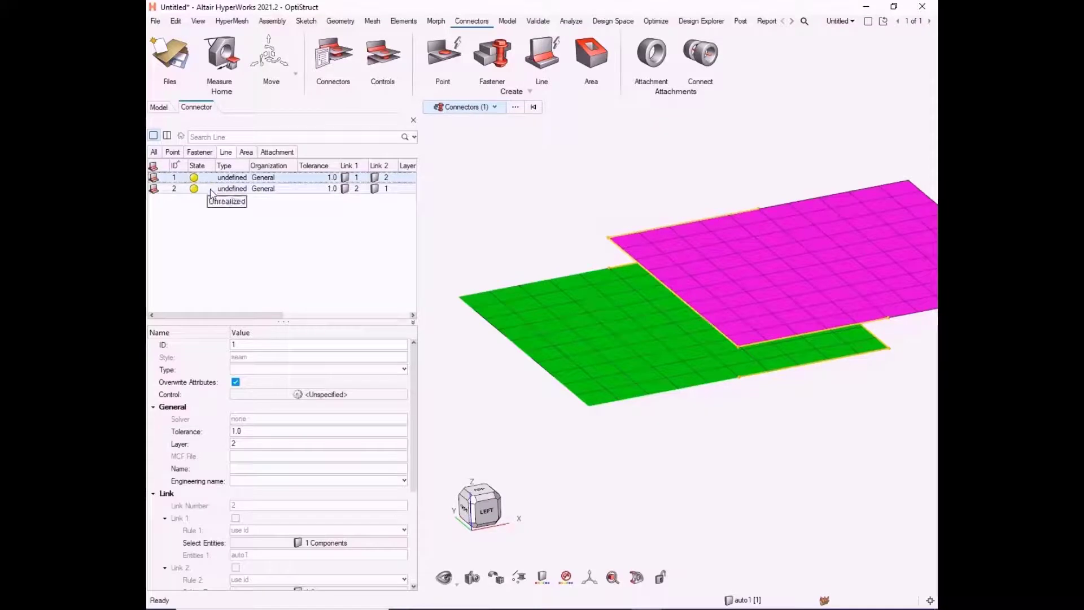
click(209, 189)
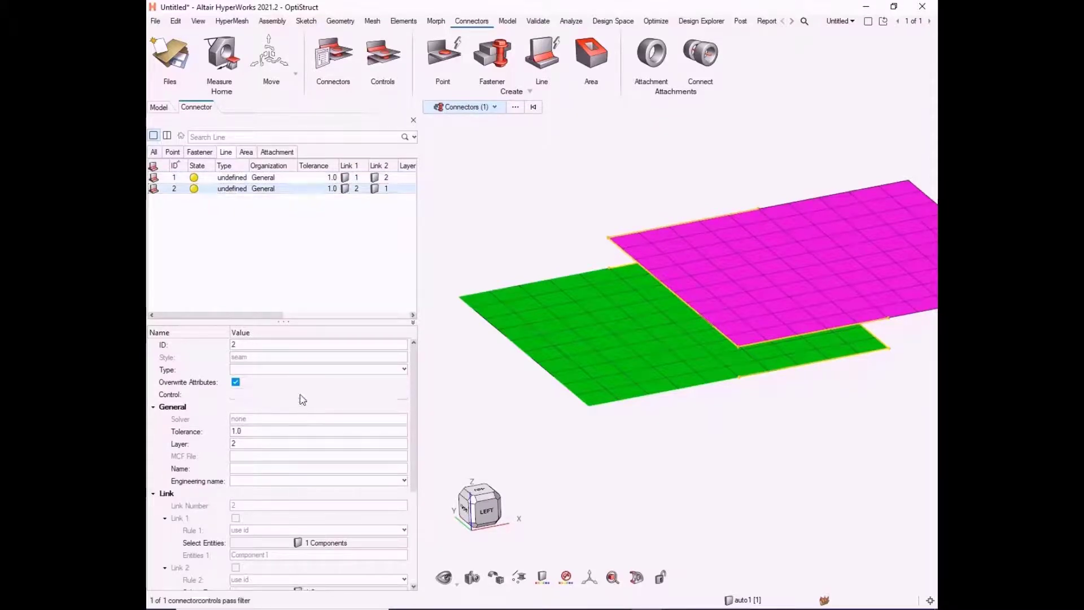
click(300, 394)
click(344, 407)
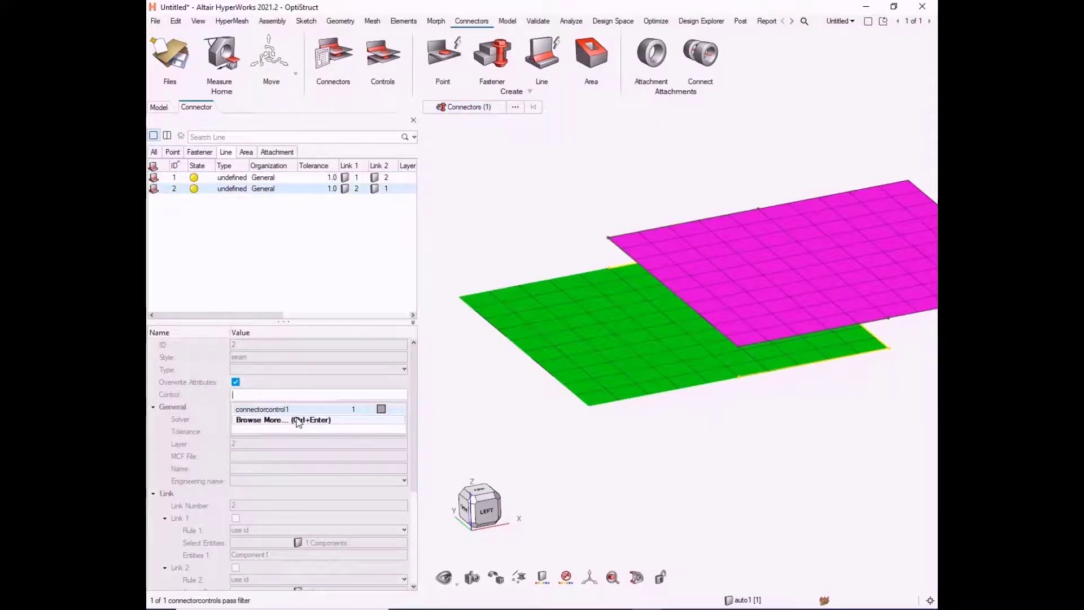
click(265, 412)
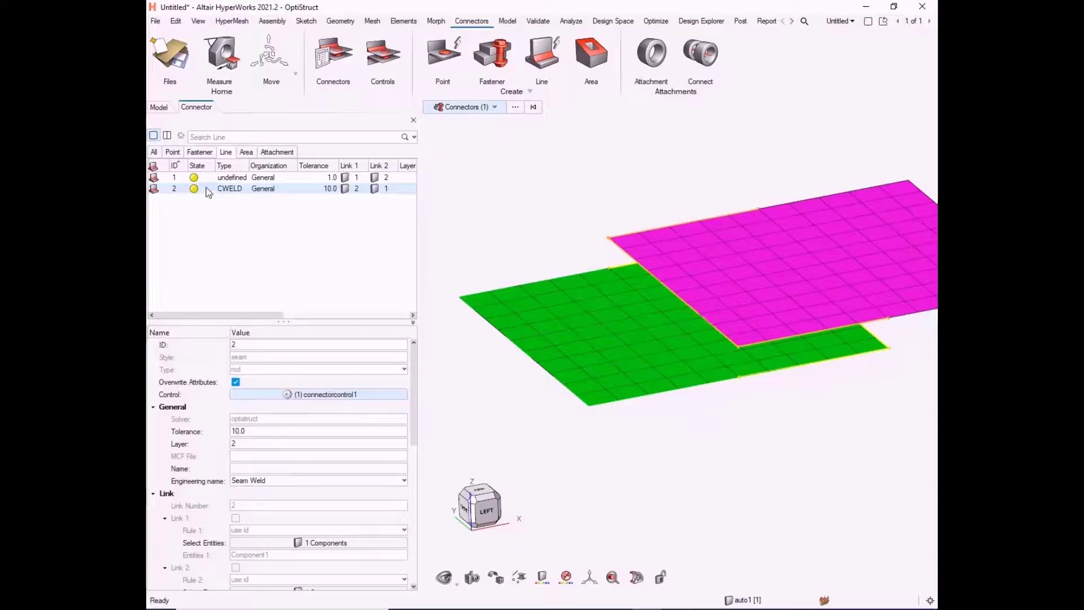
Step: Realize line connector 2 from the connector list
right_click(208, 193)
click(231, 283)
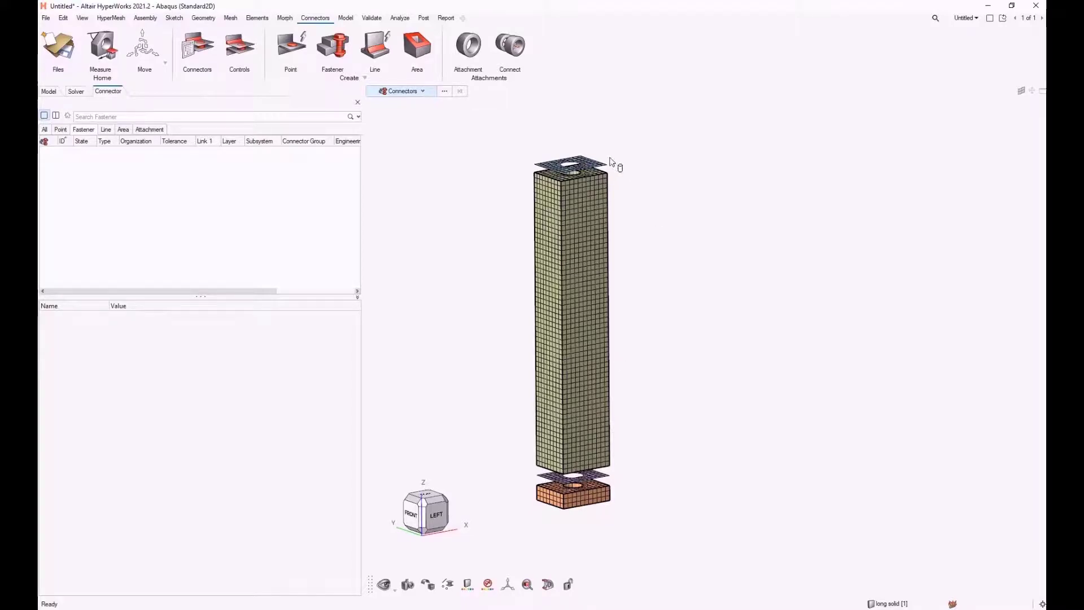
Step: Measure the stack's overall height from the top plate's corner to the bottom block's lower corner and expand the measurement into its directional components
middle_drag(535, 390, 547, 390)
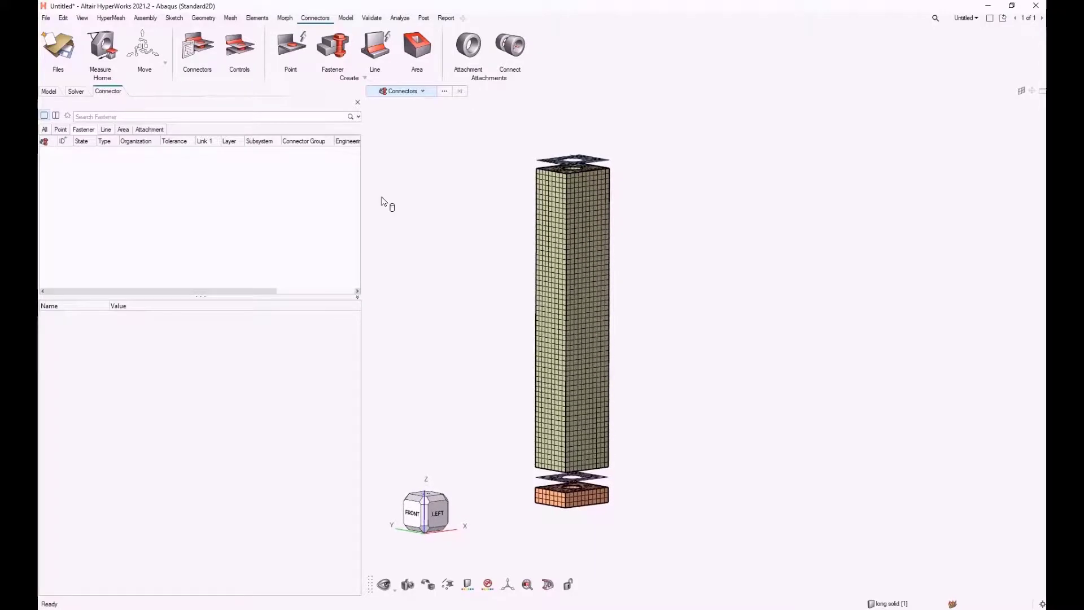
click(102, 47)
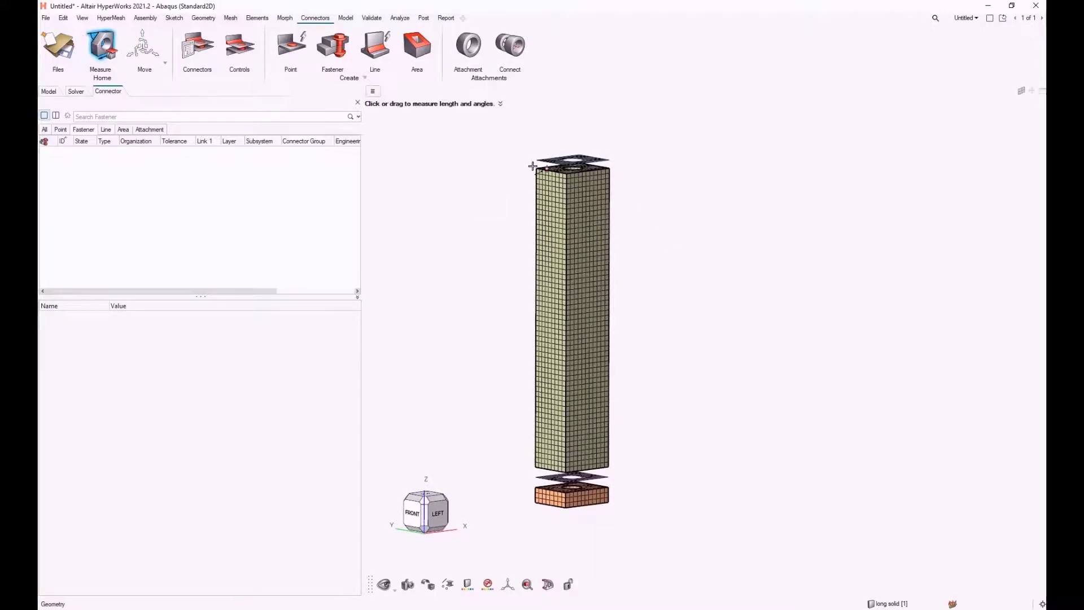
scroll(532, 166, up, 5)
scroll(523, 187, down, 3)
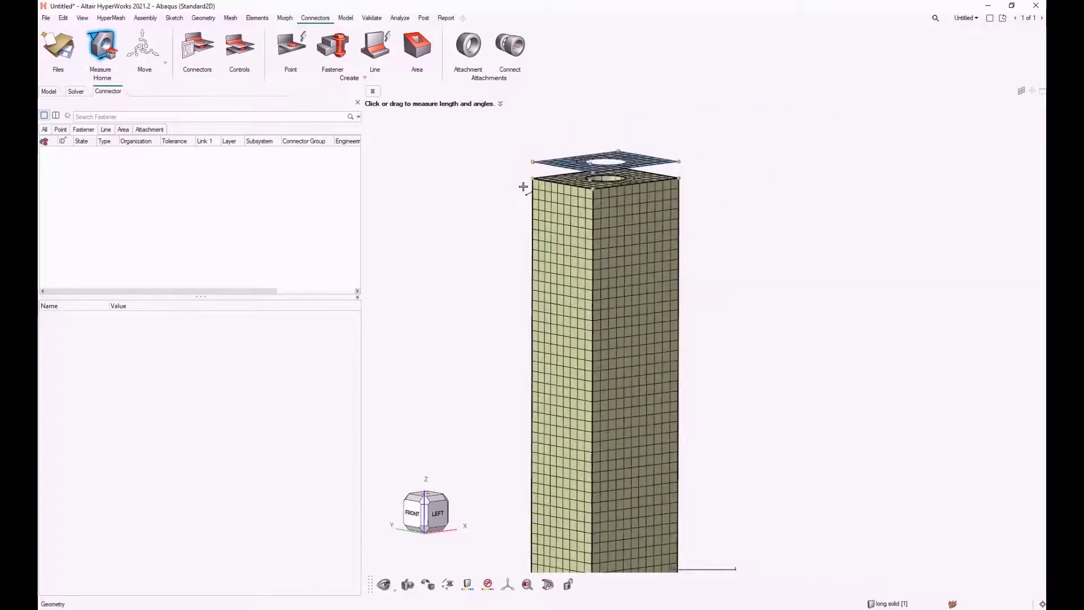
scroll(523, 186, down, 4)
scroll(520, 475, up, 4)
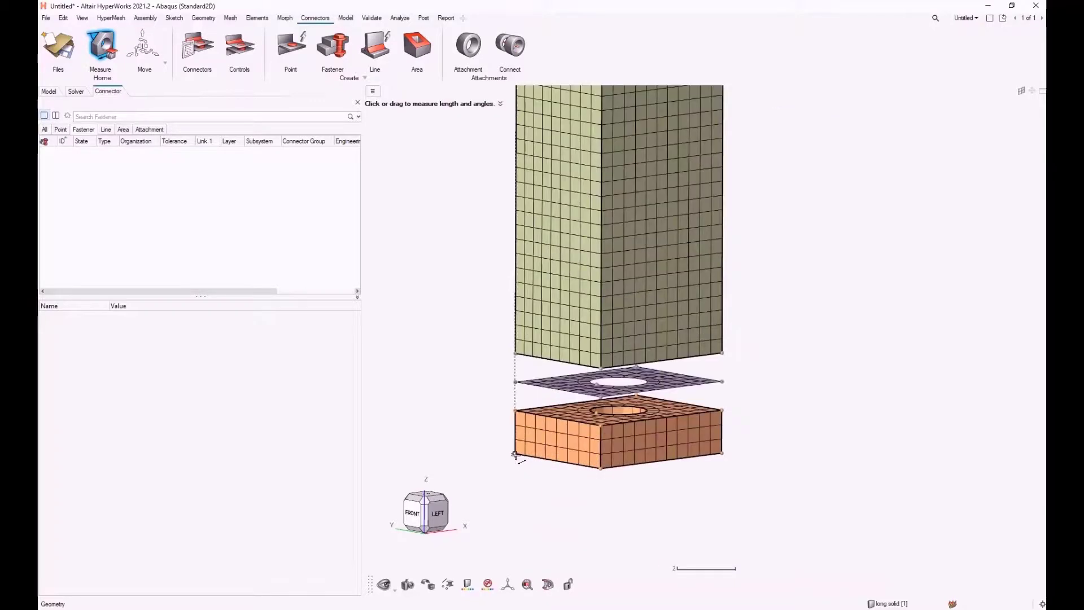
click(515, 454)
scroll(489, 443, down, 3)
right_drag(442, 322, 462, 377)
scroll(524, 312, up, 1)
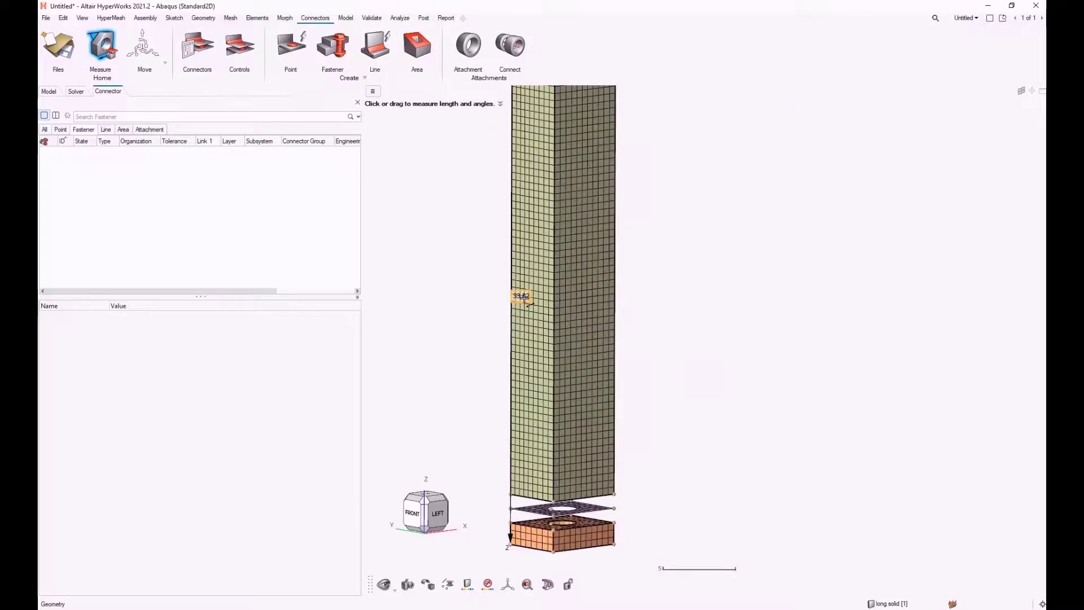
click(516, 298)
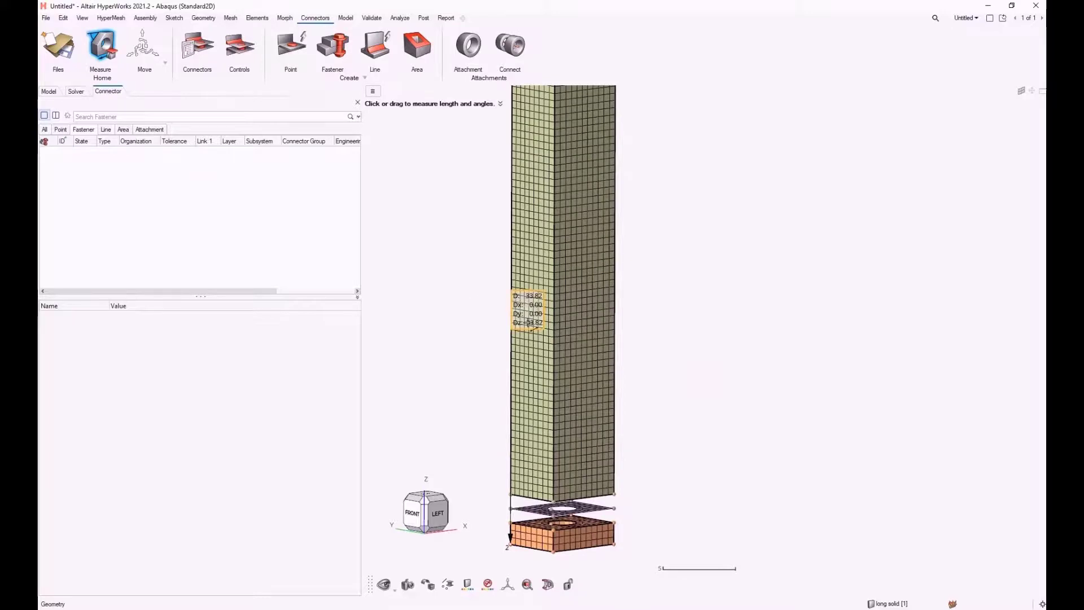
Step: Examine the bolt hole through the top plate and long solid, and the full stack down to the orange block
right_drag(450, 136, 513, 358)
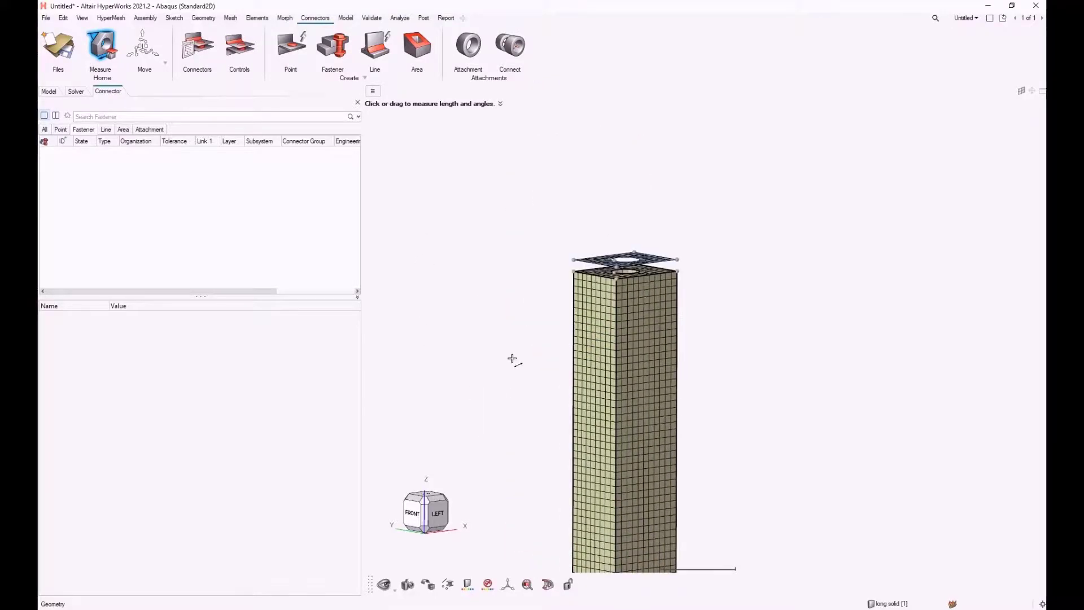
scroll(618, 261, up, 8)
drag(592, 266, 699, 253)
middle_drag(674, 281, 663, 290)
scroll(567, 228, down, 10)
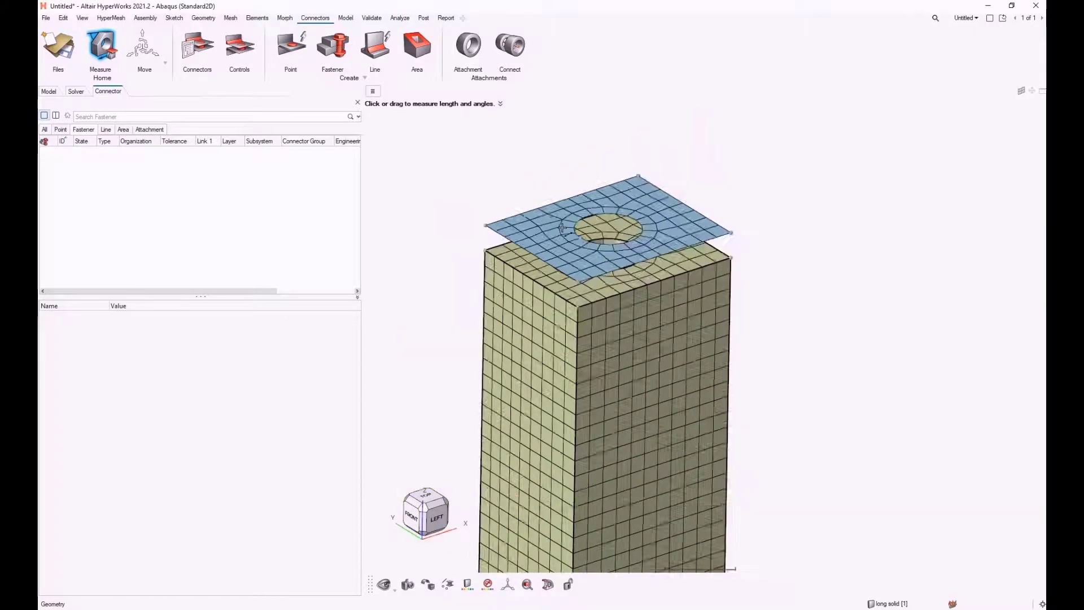
middle_drag(622, 322, 617, 304)
scroll(618, 305, up, 5)
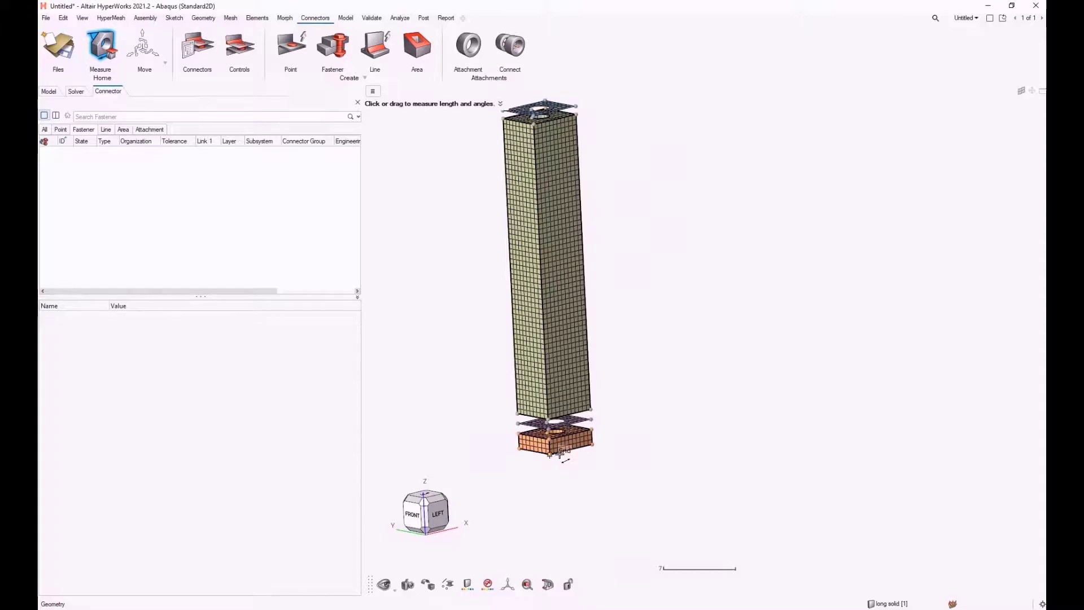
middle_drag(652, 279, 680, 249)
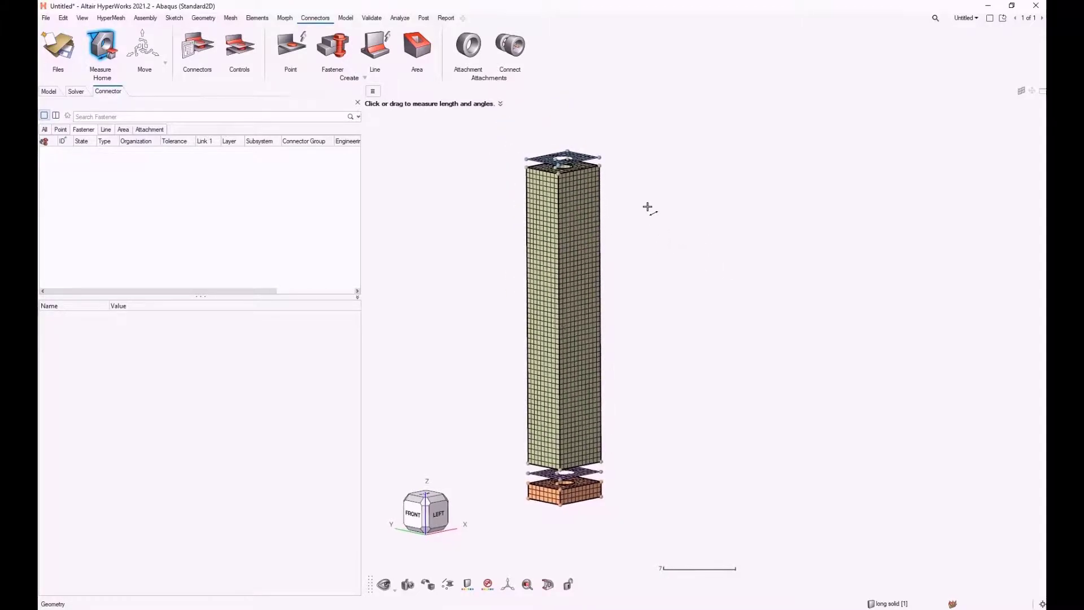
Step: Start creating a fastener connector and choose Any for the number of layers and Displayed for the considered links in its link detection options
click(336, 52)
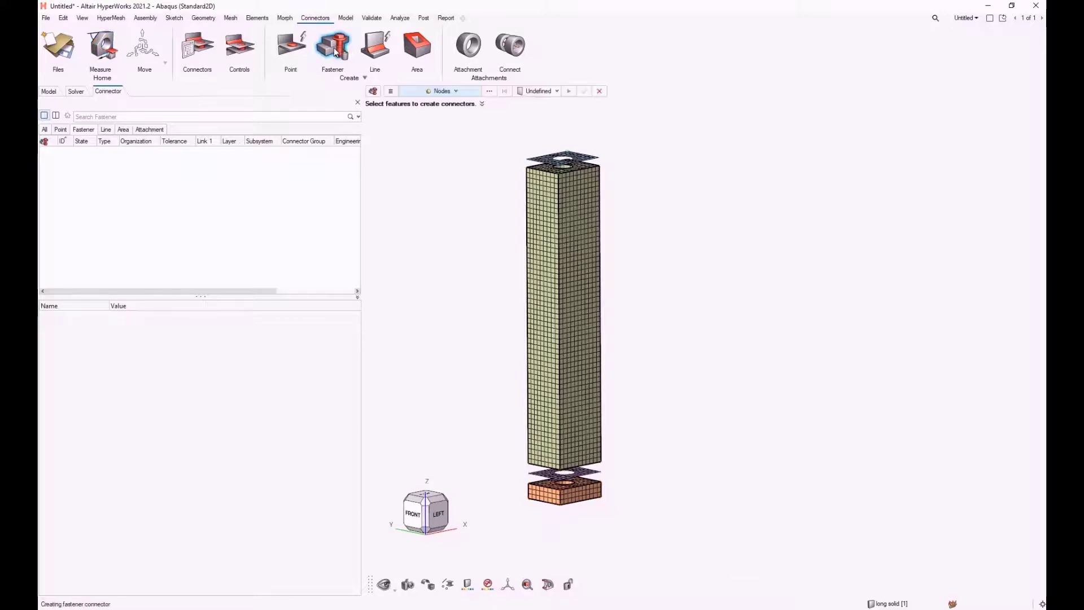
click(391, 92)
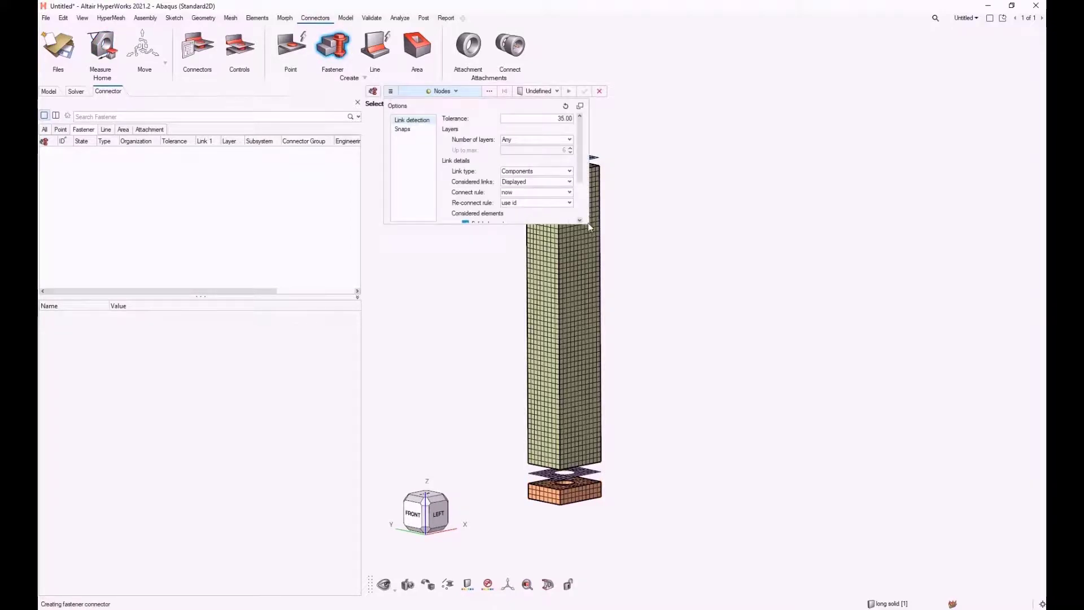
click(580, 105)
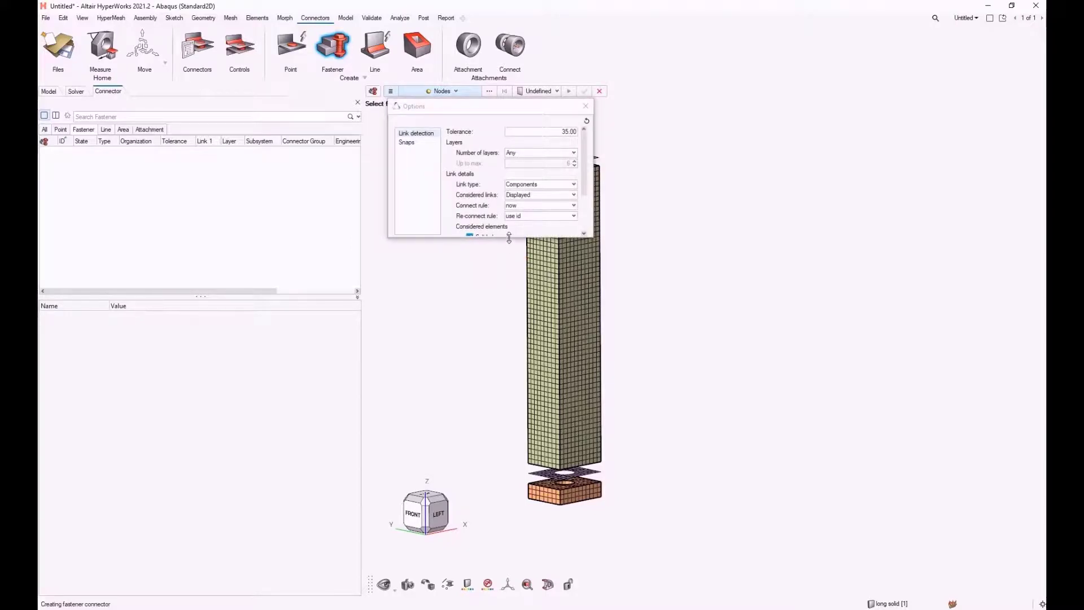
drag(536, 111, 403, 191)
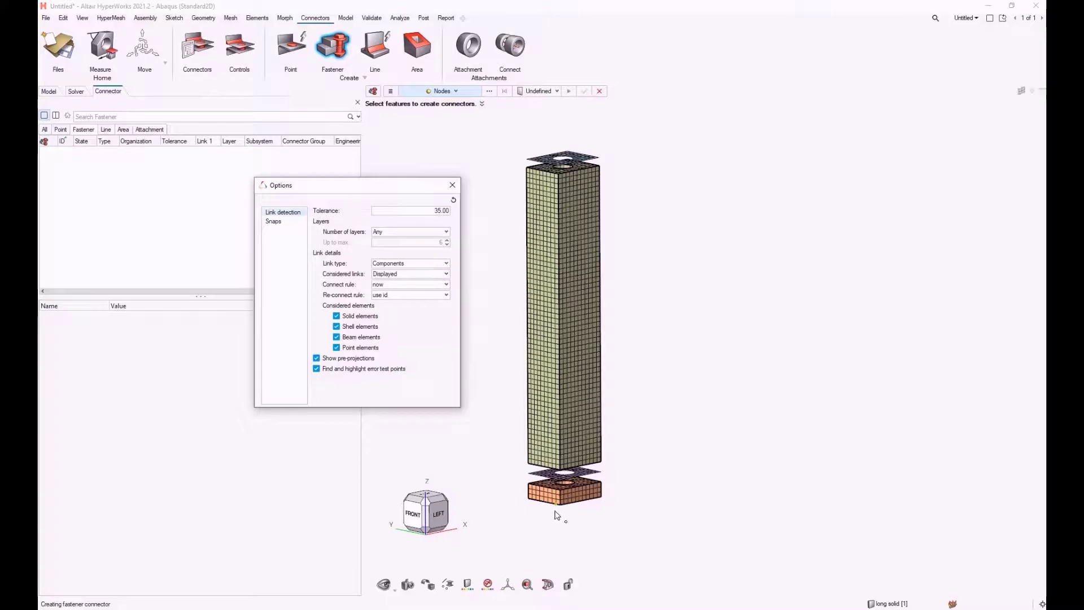
click(398, 233)
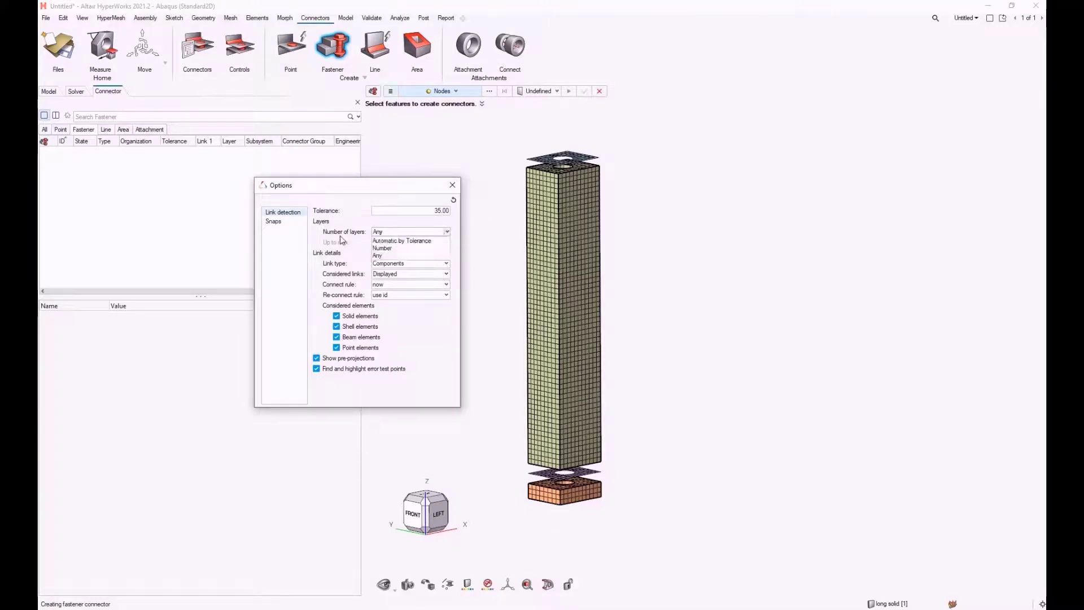
click(394, 256)
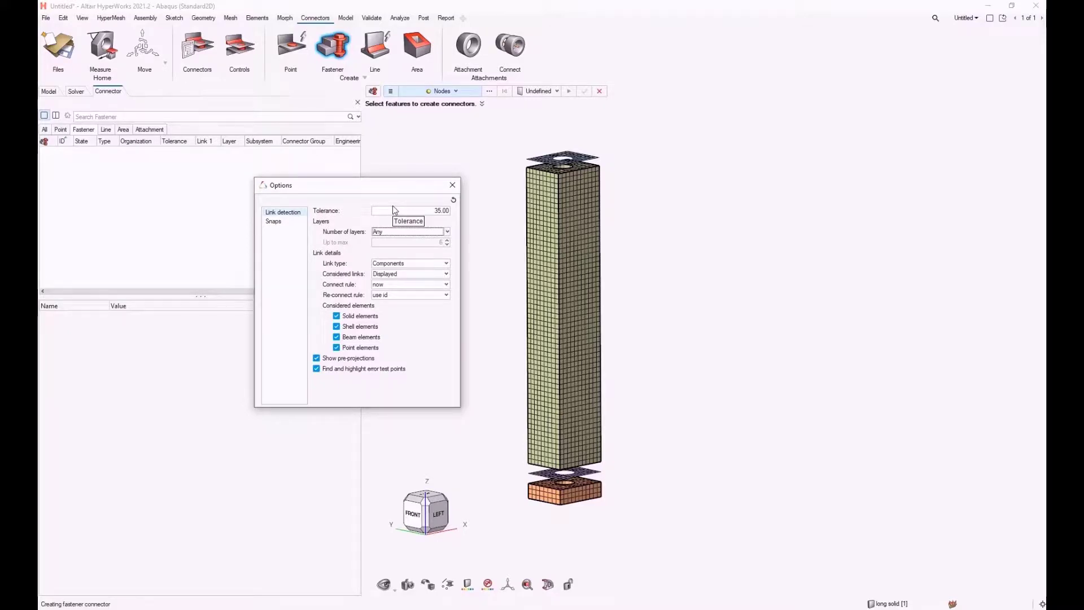
click(405, 275)
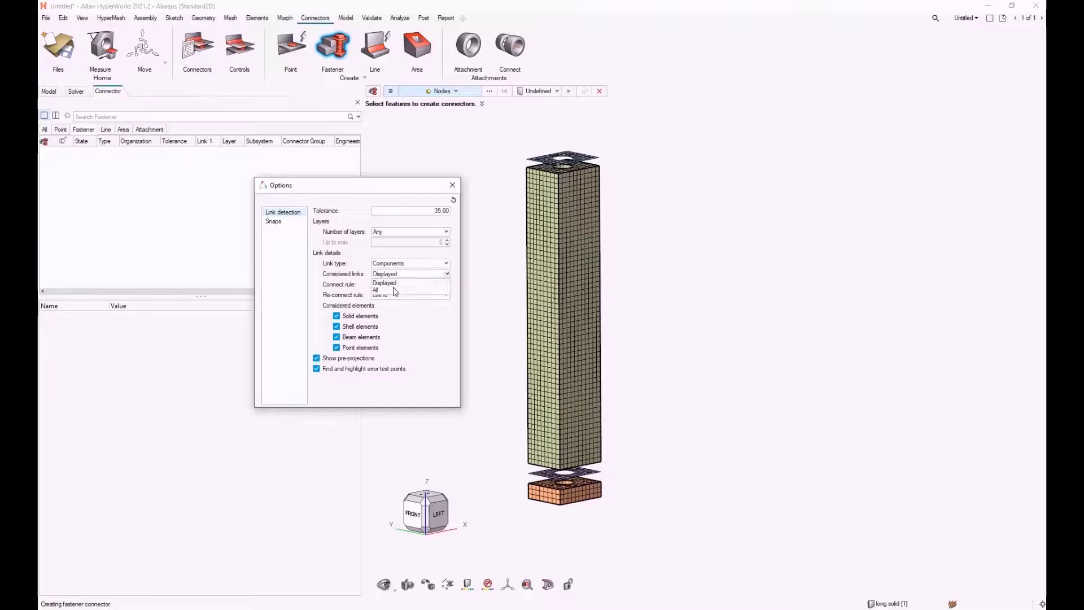
click(396, 283)
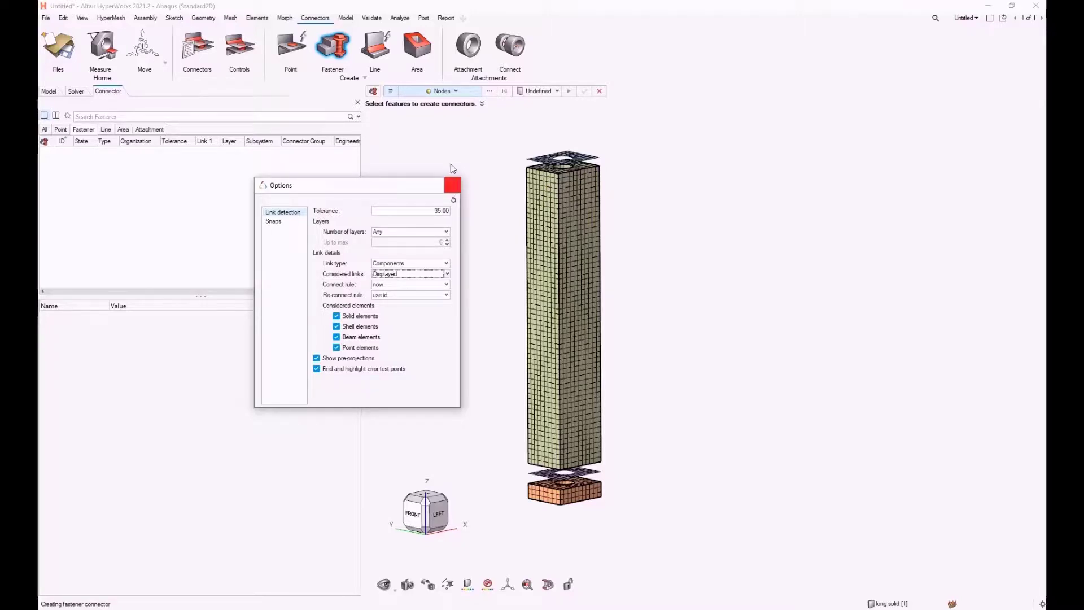
click(452, 185)
Step: Create a fastener connector from a node on the edge of the top plate's hole
scroll(562, 166, up, 2)
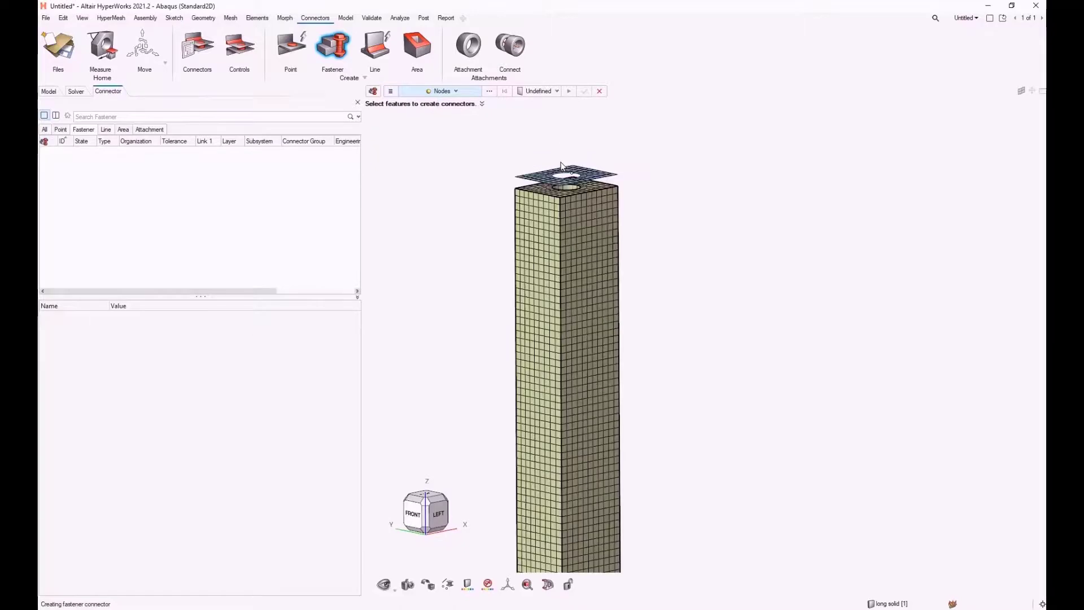
scroll(562, 166, up, 6)
click(615, 200)
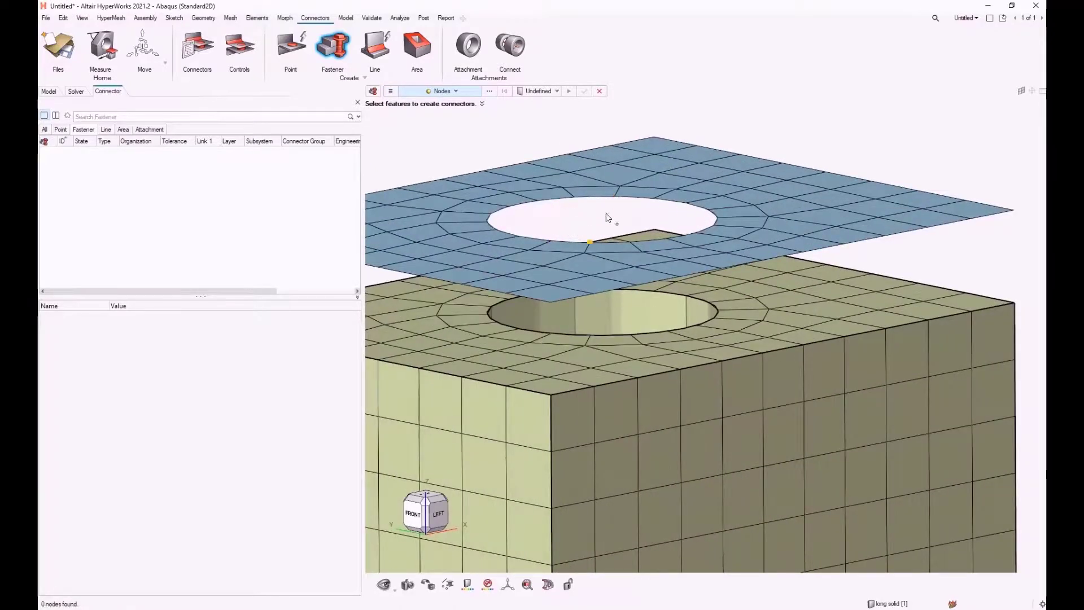
click(613, 199)
Step: Examine the new fastener's projections through the stack down to the lower plate and the orange block
scroll(585, 209, down, 2)
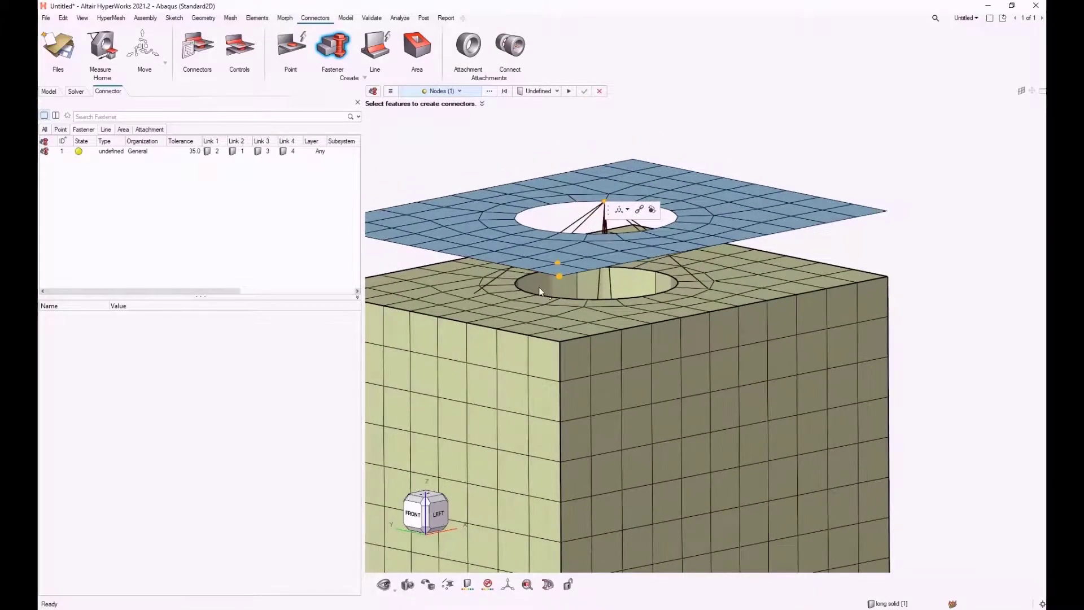
scroll(559, 255, down, 6)
right_drag(555, 389, 561, 244)
scroll(564, 432, up, 4)
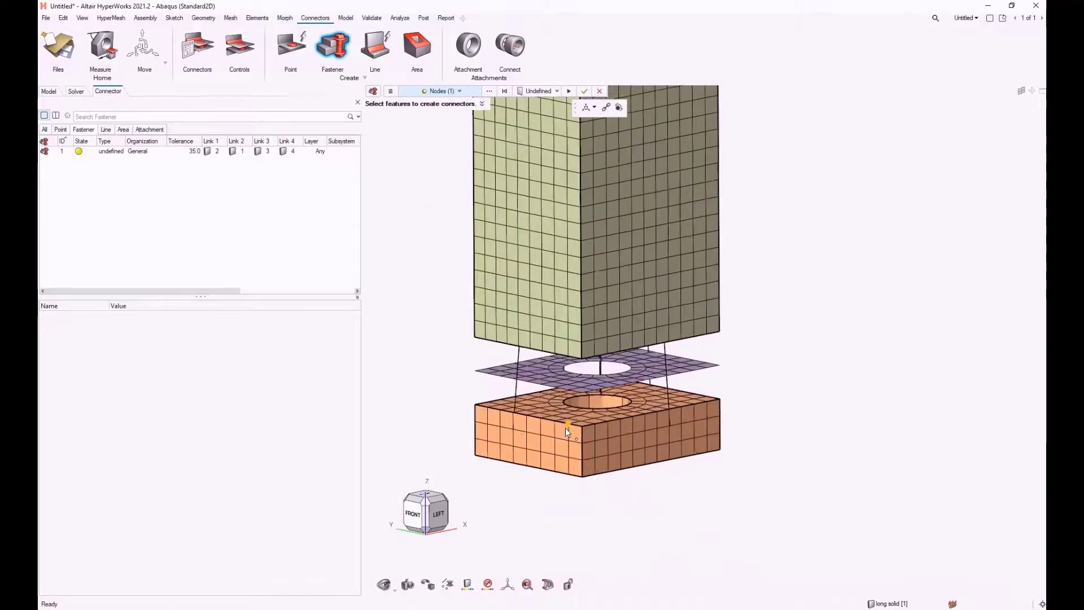
scroll(565, 428, up, 1)
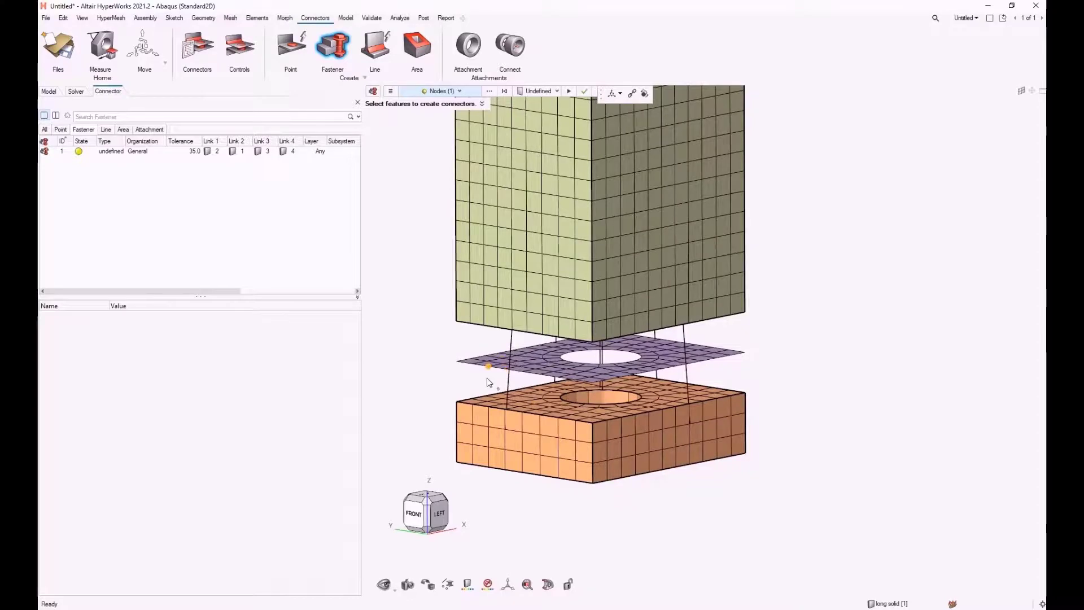
mouse_move(473, 384)
middle_down()
mouse_move(511, 384)
mouse_move(452, 389)
mouse_move(504, 388)
mouse_move(469, 390)
middle_up()
right_drag(445, 269, 477, 338)
scroll(468, 284, down, 4)
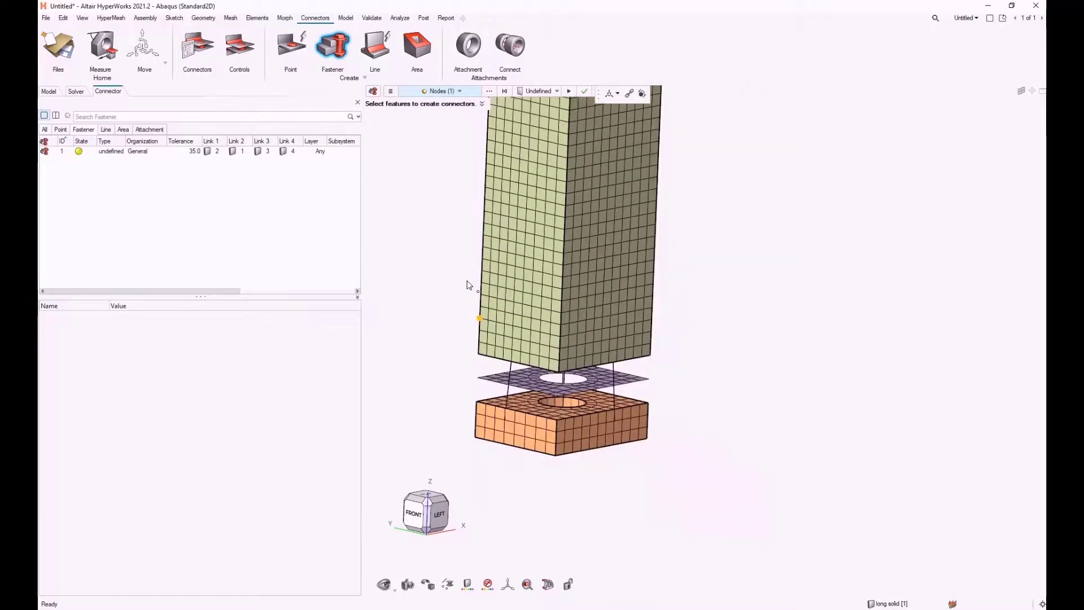
right_drag(472, 197, 487, 258)
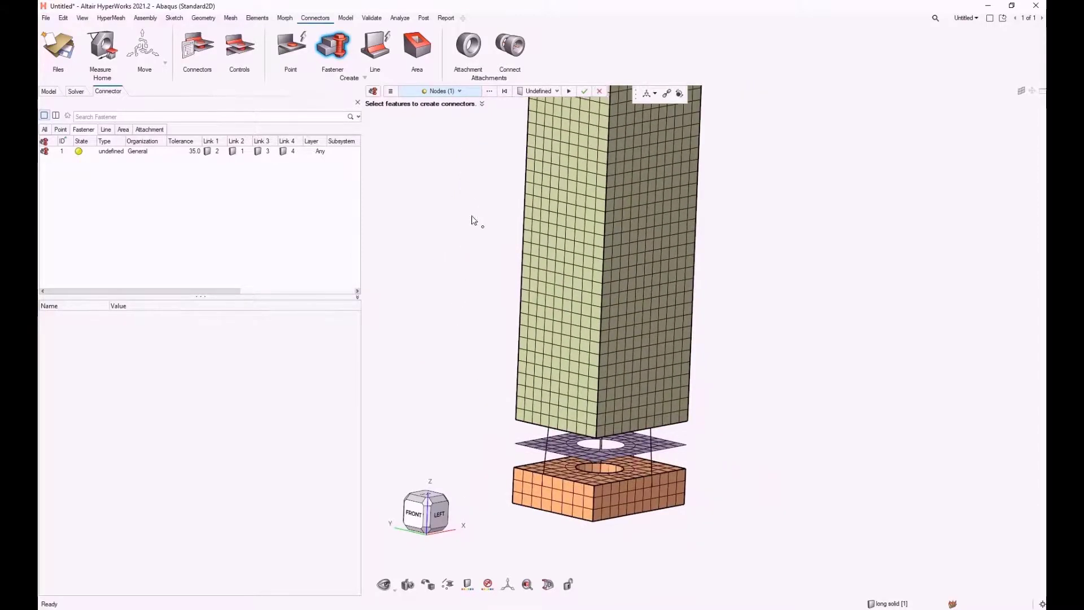
Step: Create a new fastener connector control and set its type to bolt (b31)
click(558, 91)
click(540, 121)
right_click(433, 170)
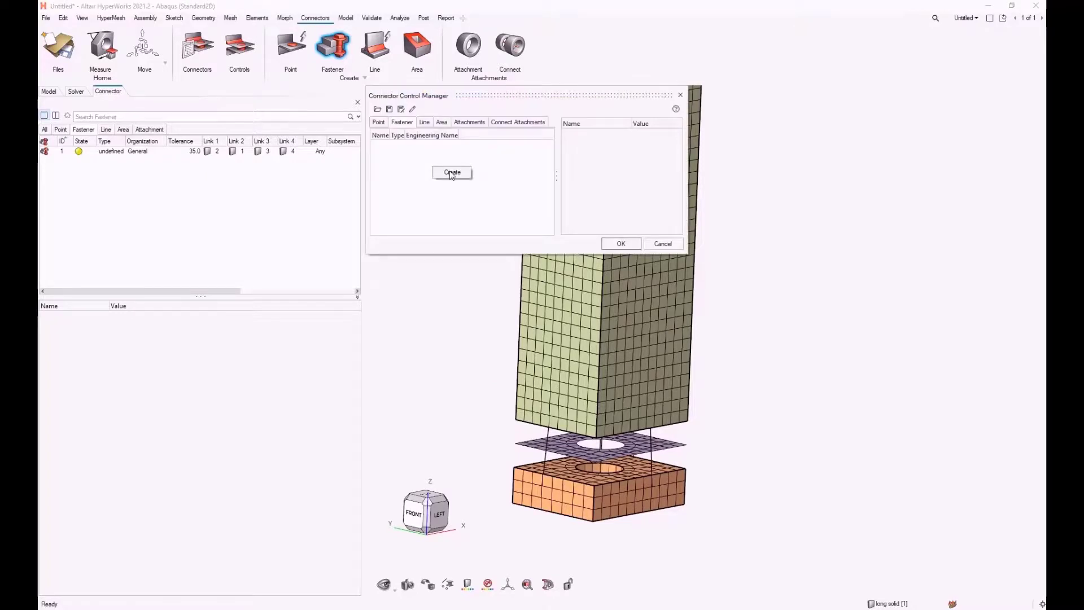
click(452, 173)
drag(689, 254, 870, 405)
click(717, 179)
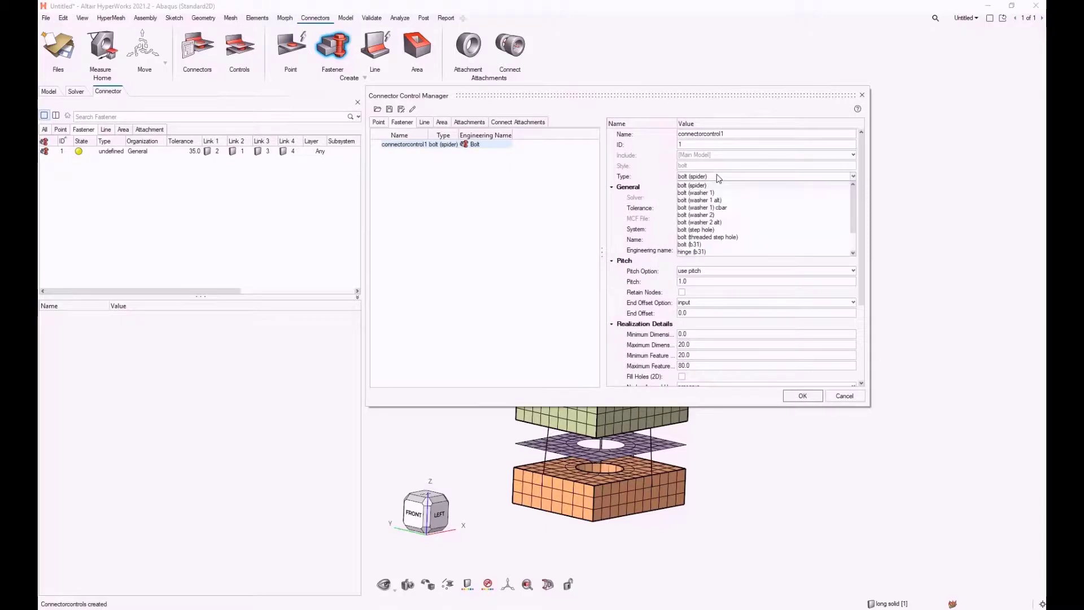
click(701, 245)
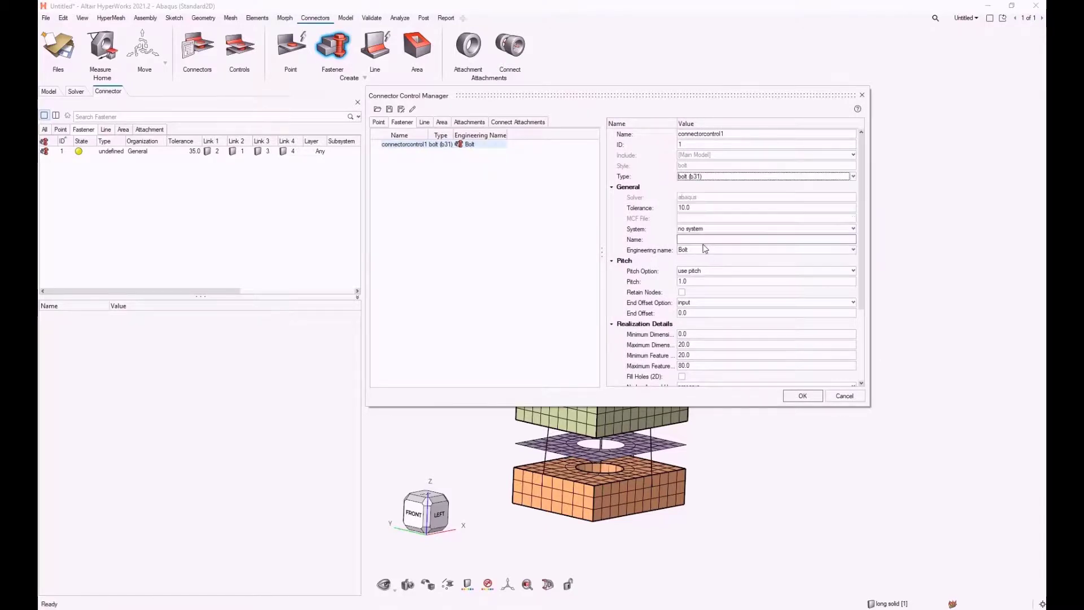
Step: Set the bolt control's tolerance to 35, check its minimum and maximum dimension fields, and accept the control
click(698, 207)
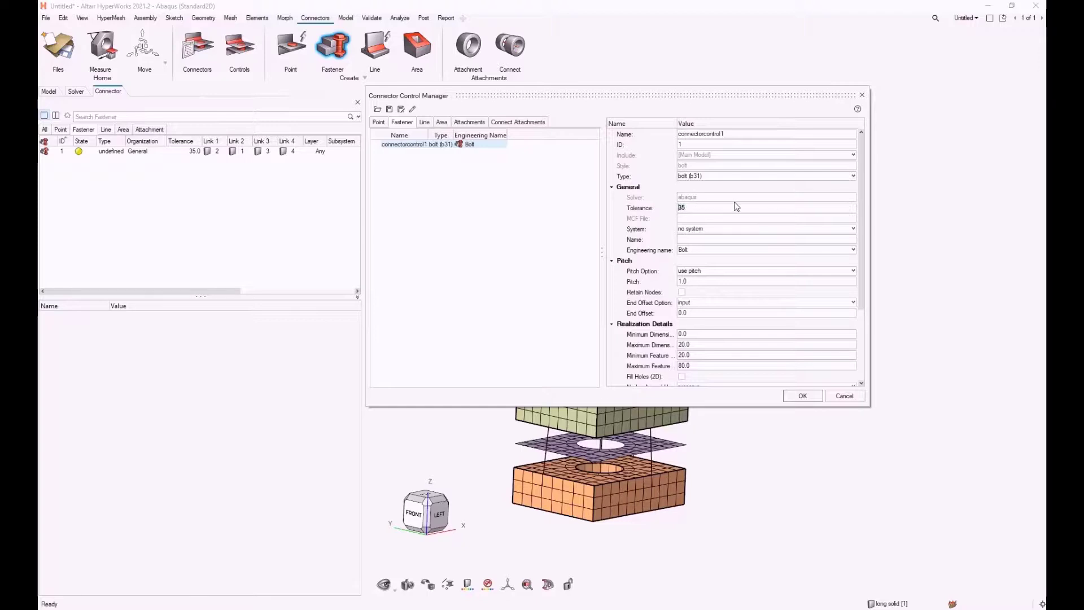
click(705, 337)
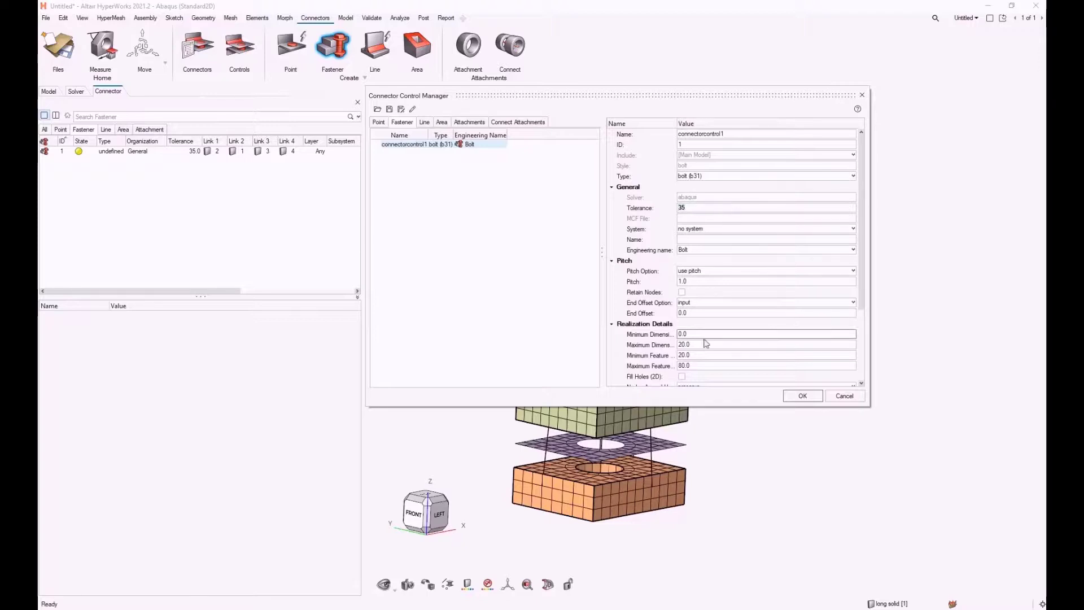
click(678, 347)
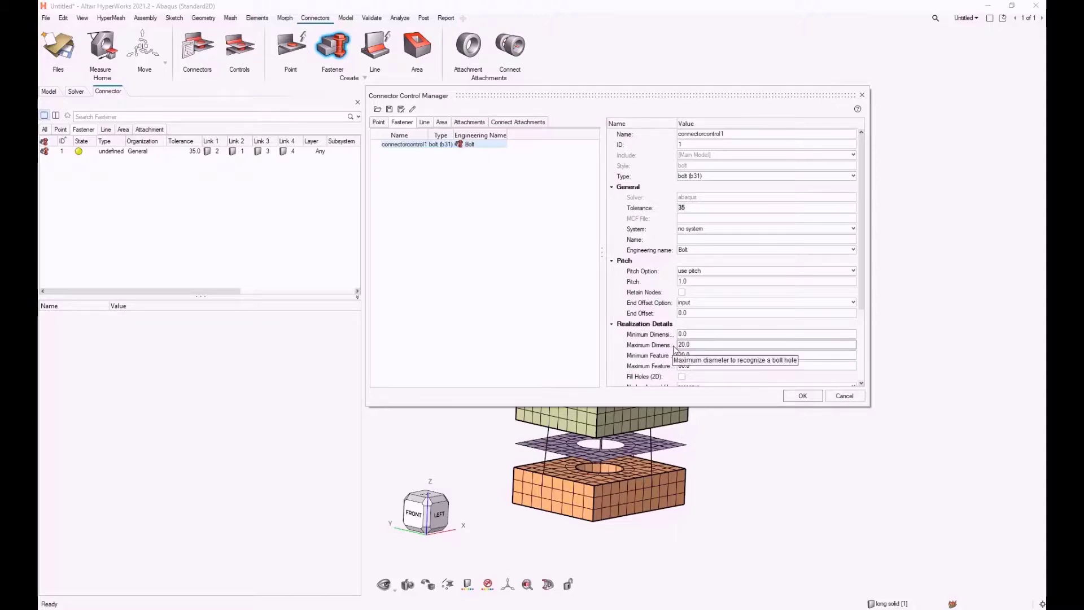
click(801, 396)
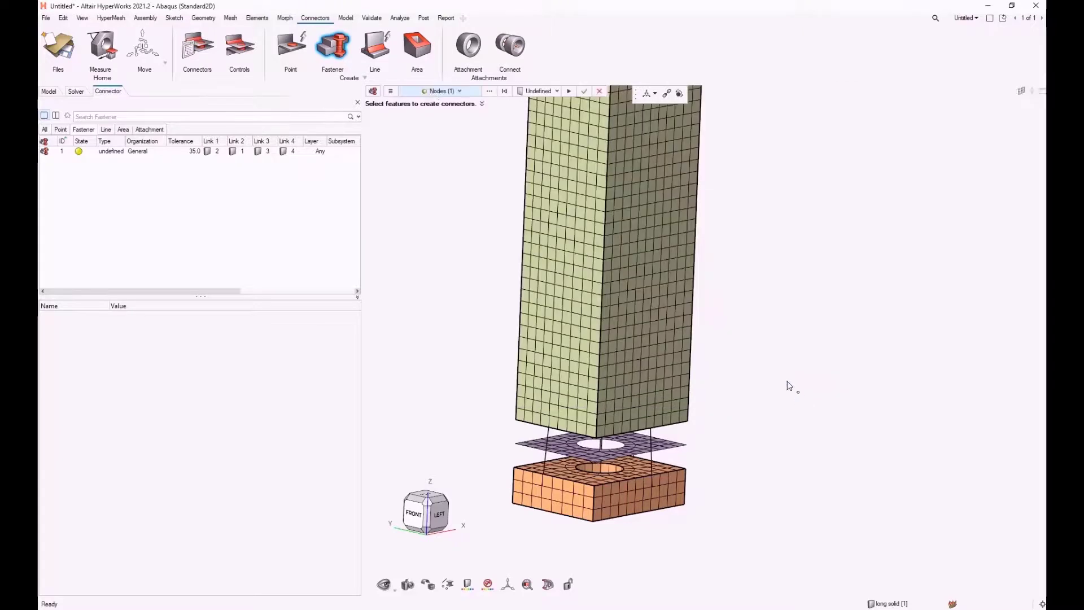
Step: Assign connectorcontrol1 to the selected node's fastener and realize it as a bolt through the stack
click(552, 93)
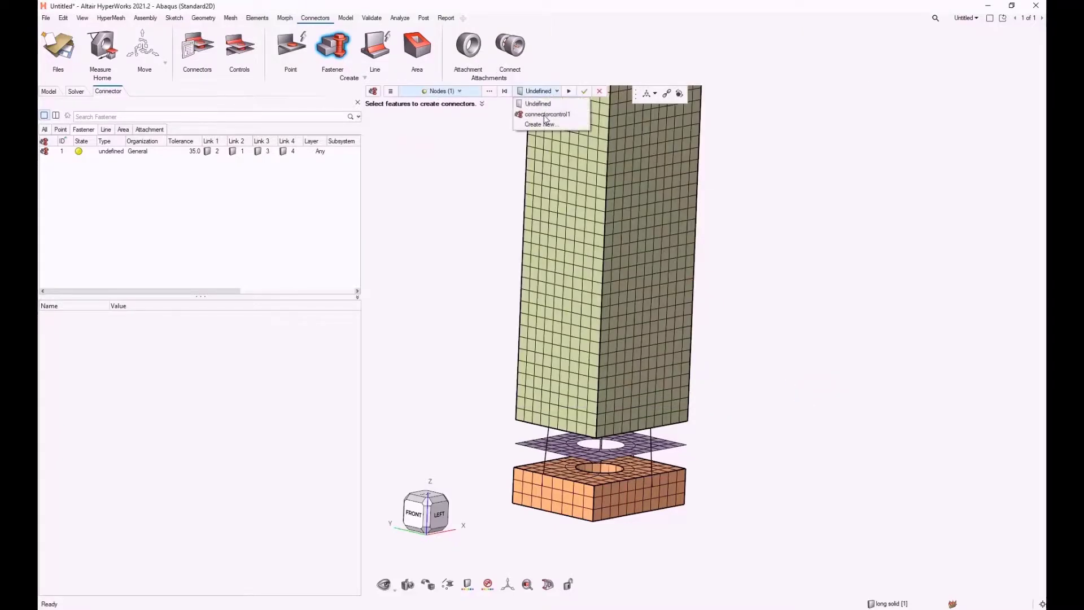
click(544, 114)
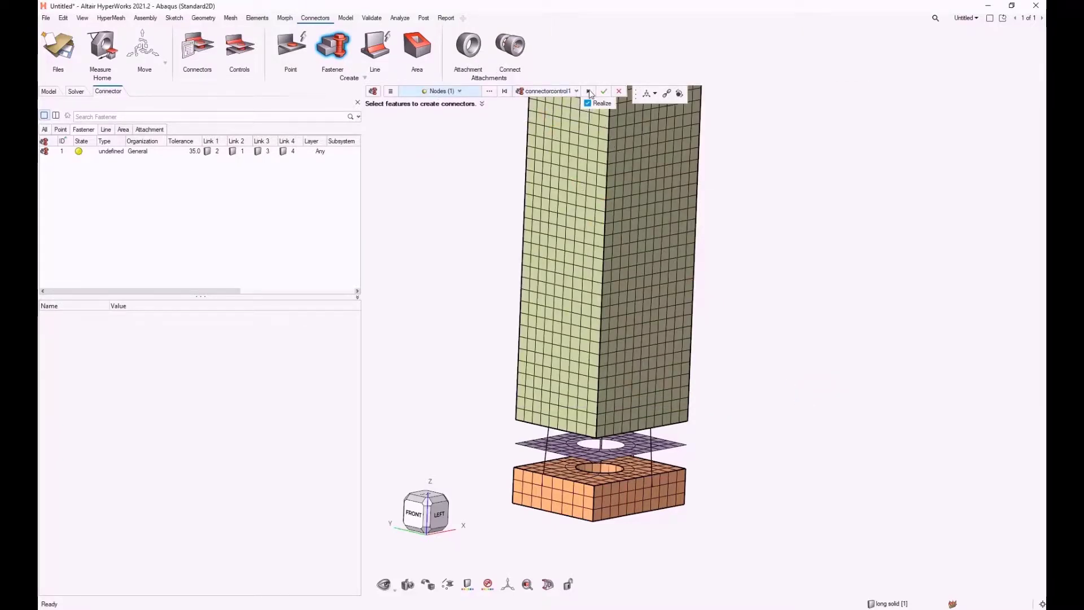
click(605, 92)
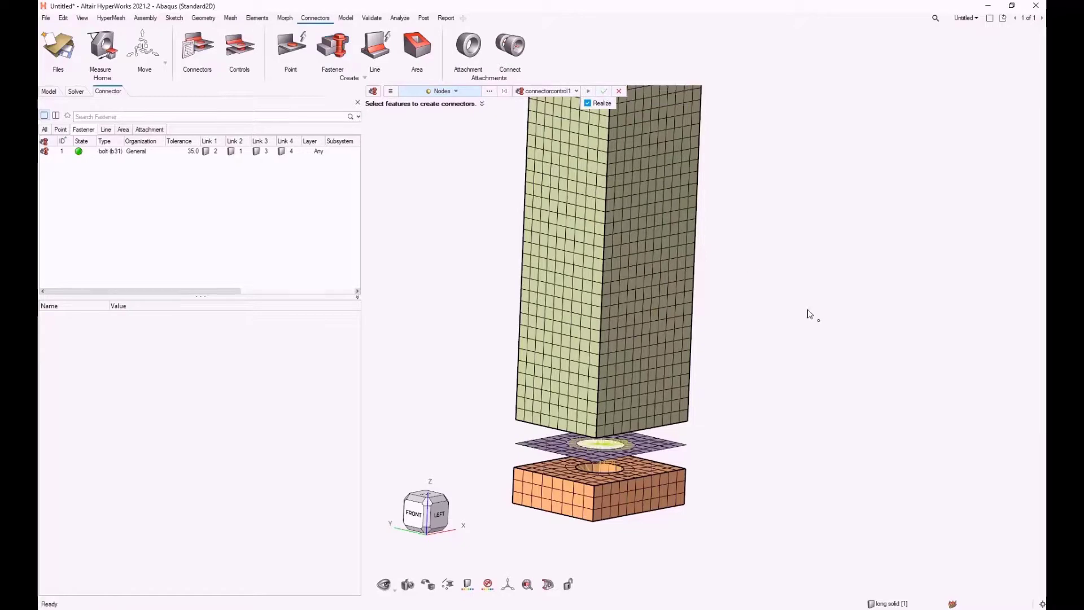
Step: Examine the realized bolt's spiders and beam elements at the holes of the orange block, lower plate, tall solid and top plate
middle_drag(789, 302, 777, 374)
right_drag(641, 451, 736, 374)
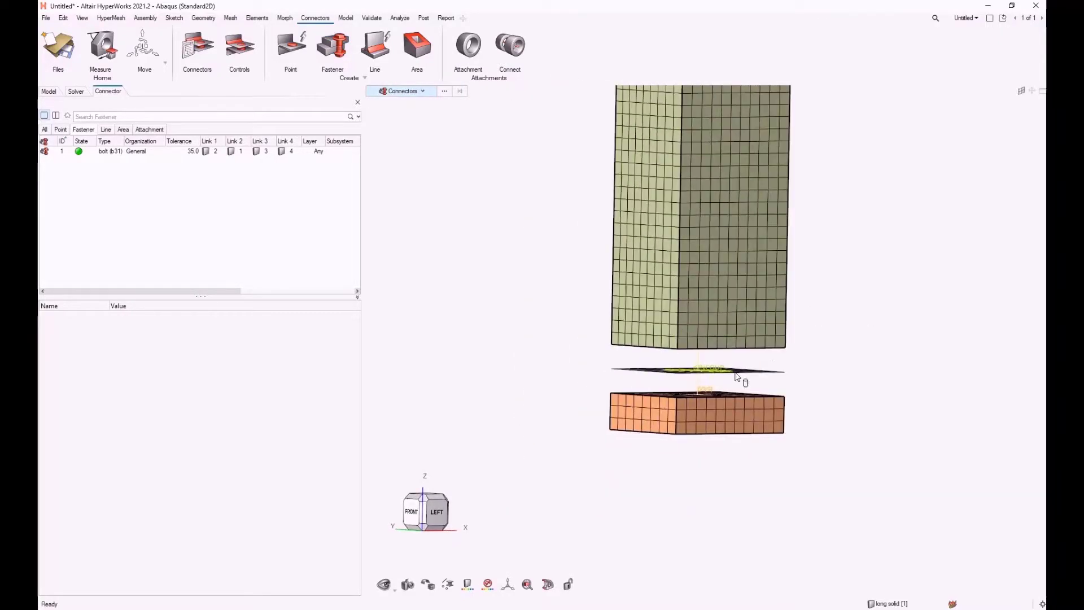
scroll(716, 375, up, 4)
scroll(623, 409, down, 2)
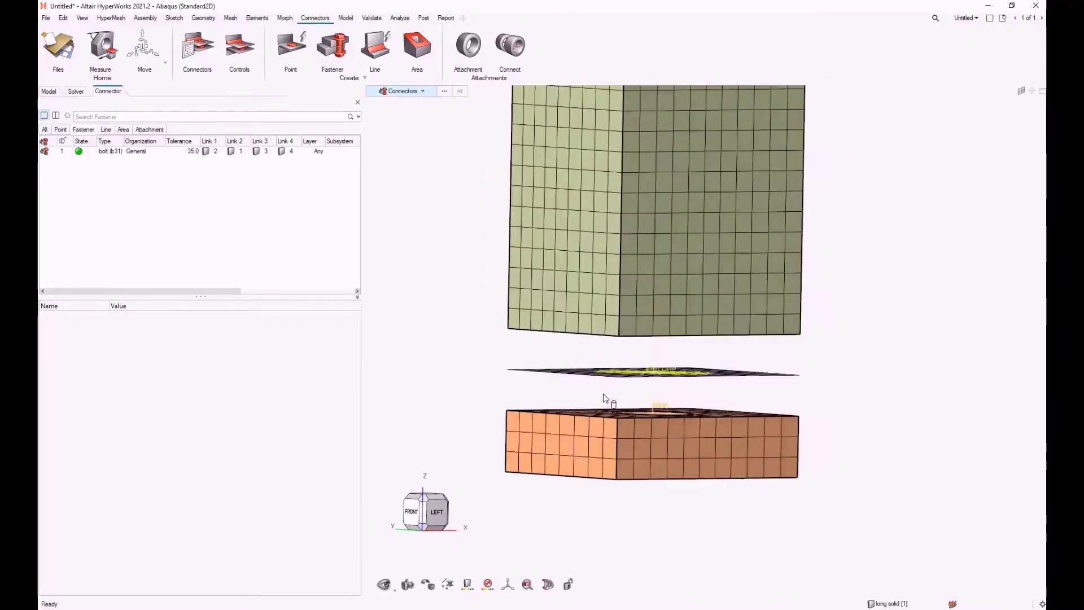
scroll(629, 410, up, 7)
middle_drag(604, 396, 659, 385)
scroll(652, 371, down, 5)
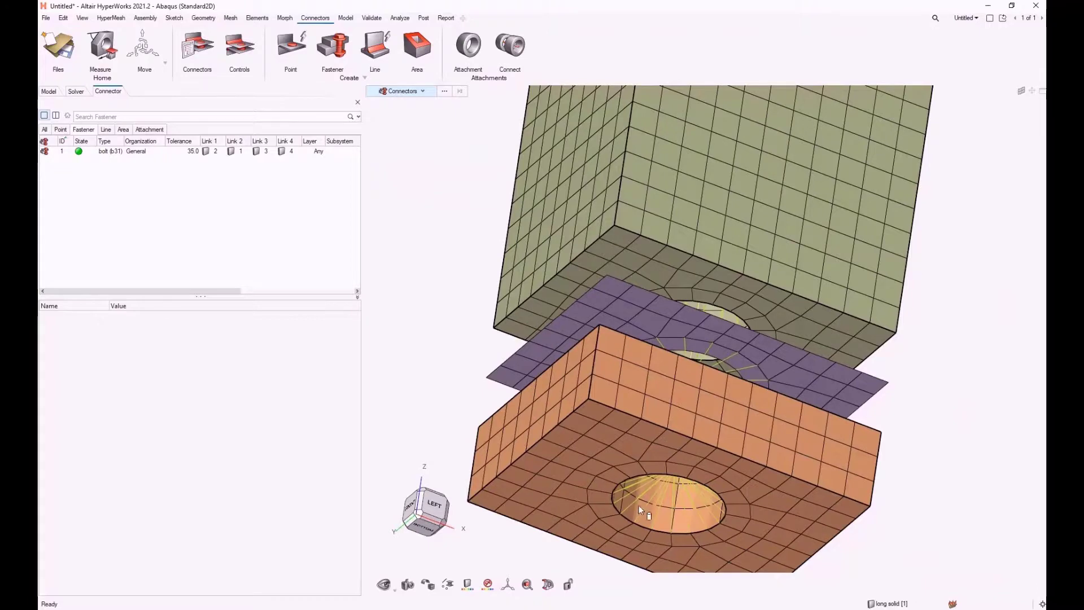
middle_drag(645, 485, 686, 362)
scroll(686, 361, up, 5)
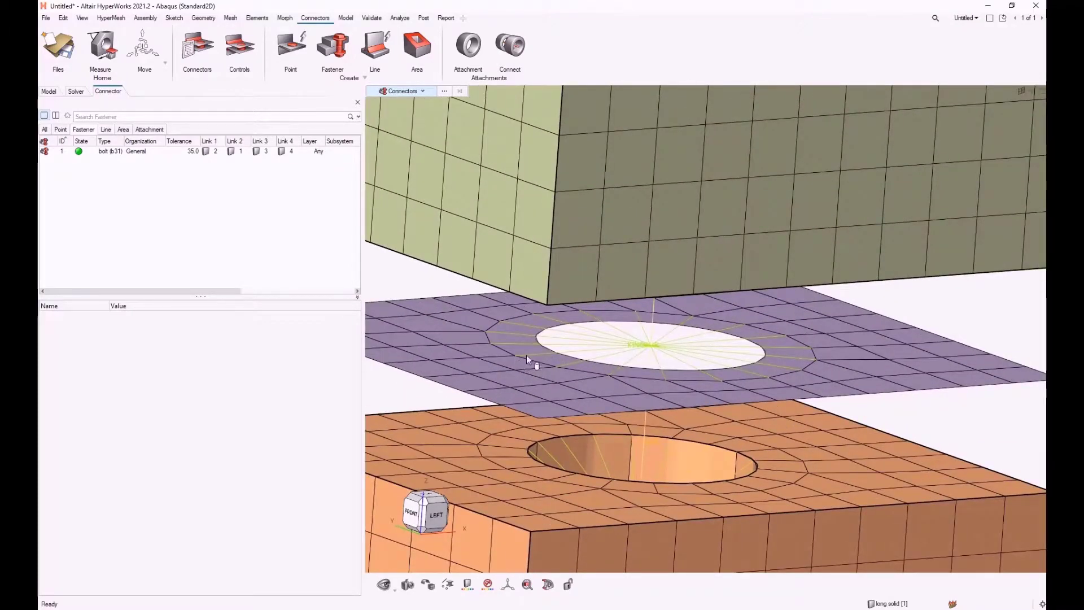
scroll(539, 355, down, 10)
right_drag(585, 113, 598, 355)
scroll(598, 357, down, 3)
scroll(604, 273, up, 5)
scroll(605, 275, down, 6)
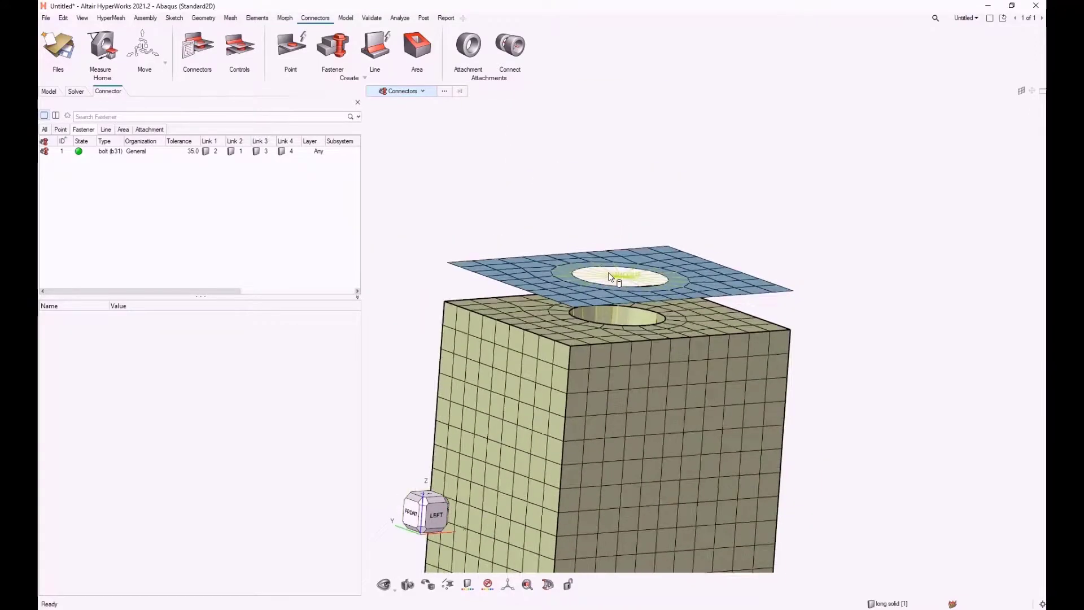
scroll(610, 279, down, 3)
Step: Select the bolt (b31) fastener connector and review its link components and realization details against the whole stack
click(90, 151)
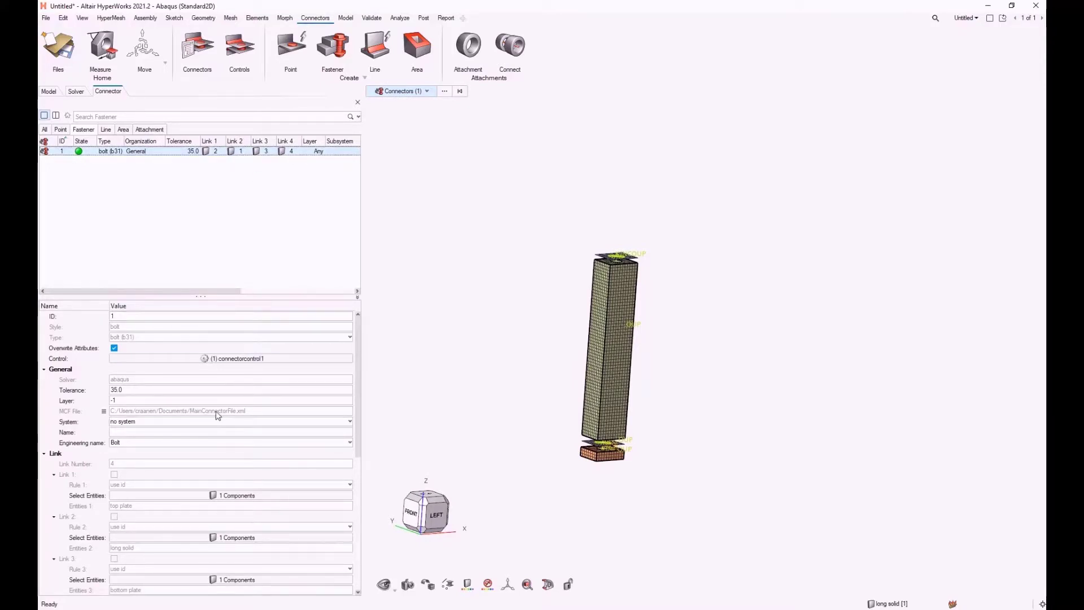
scroll(215, 480, down, 2)
scroll(150, 433, down, 3)
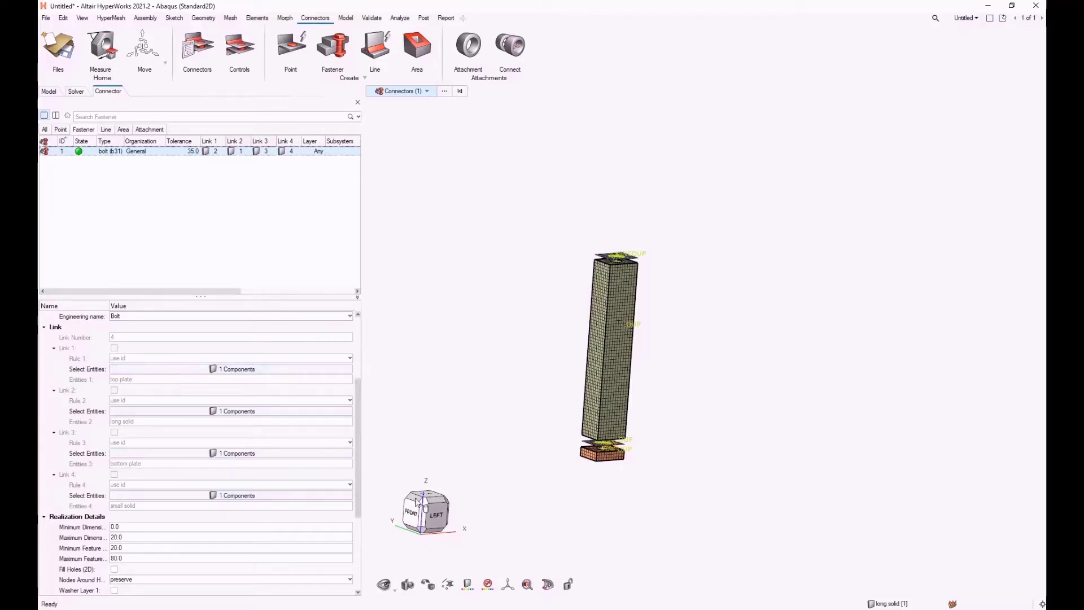
scroll(533, 322, up, 2)
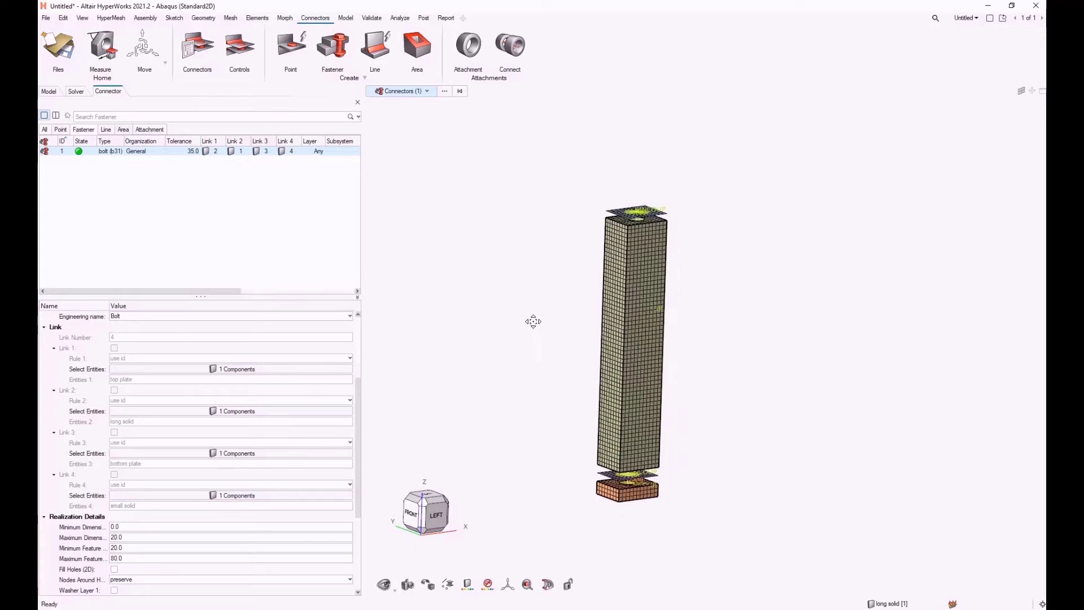
scroll(530, 317, up, 2)
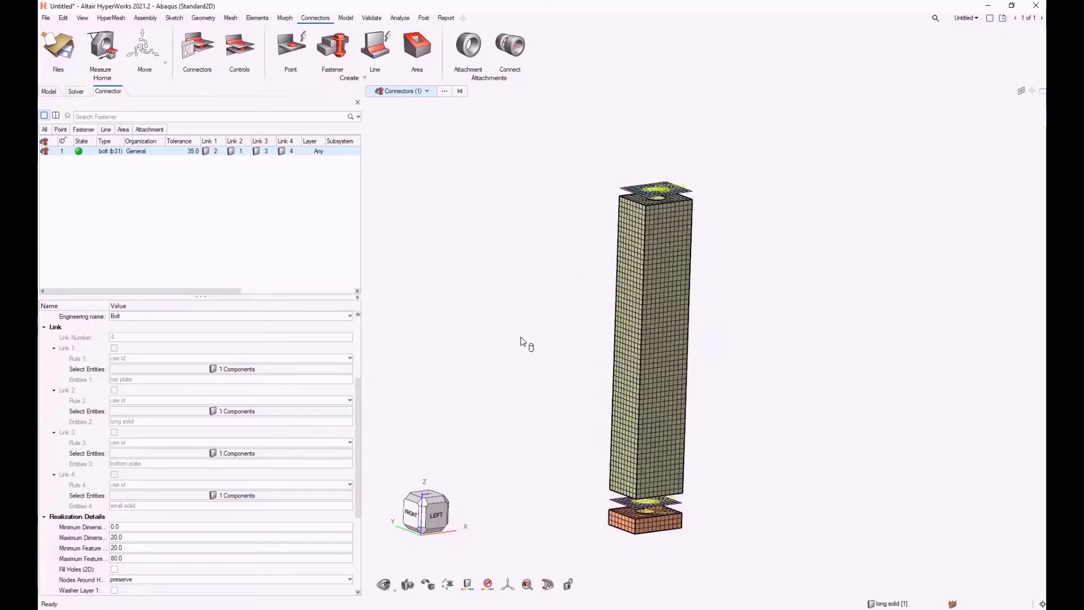
scroll(517, 301, up, 2)
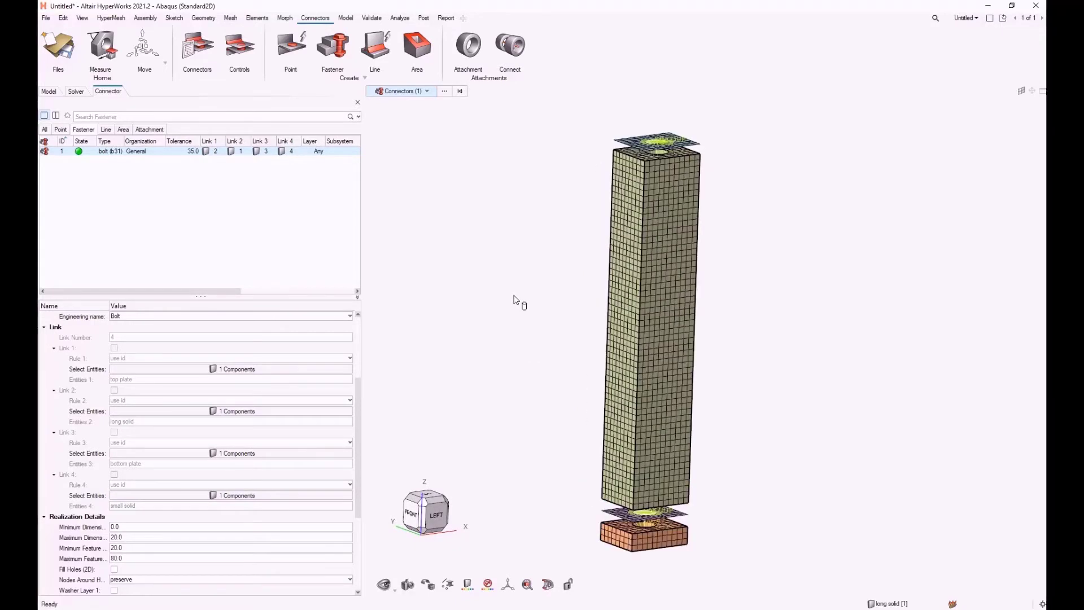